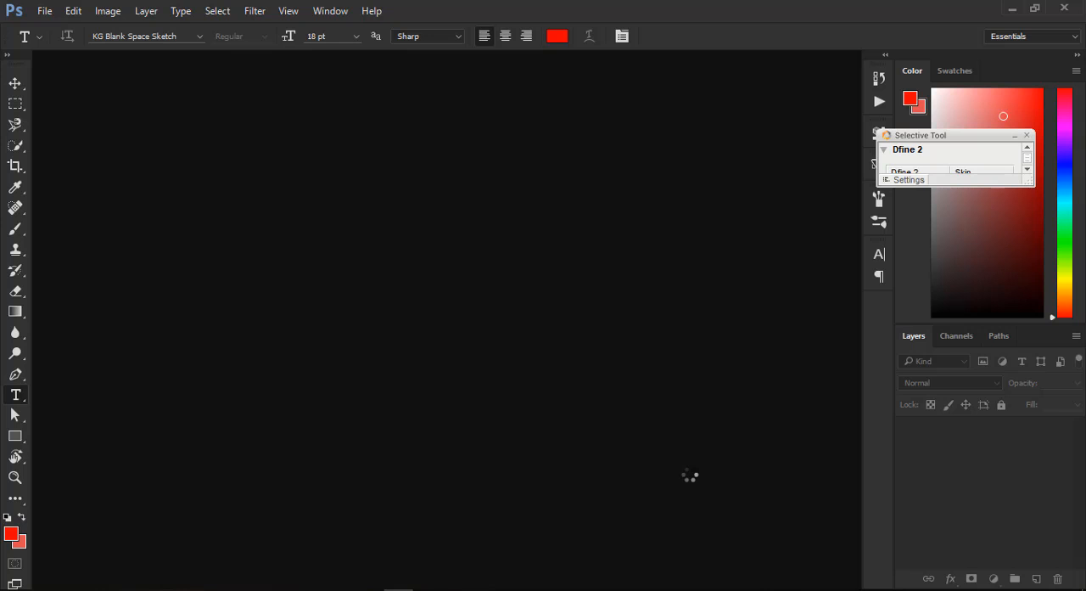
- Create a new document using the Default Photoshop Size preset of 7 by 5 inches at 300 pixels/inch
left_click(41, 14)
left_click(58, 28)
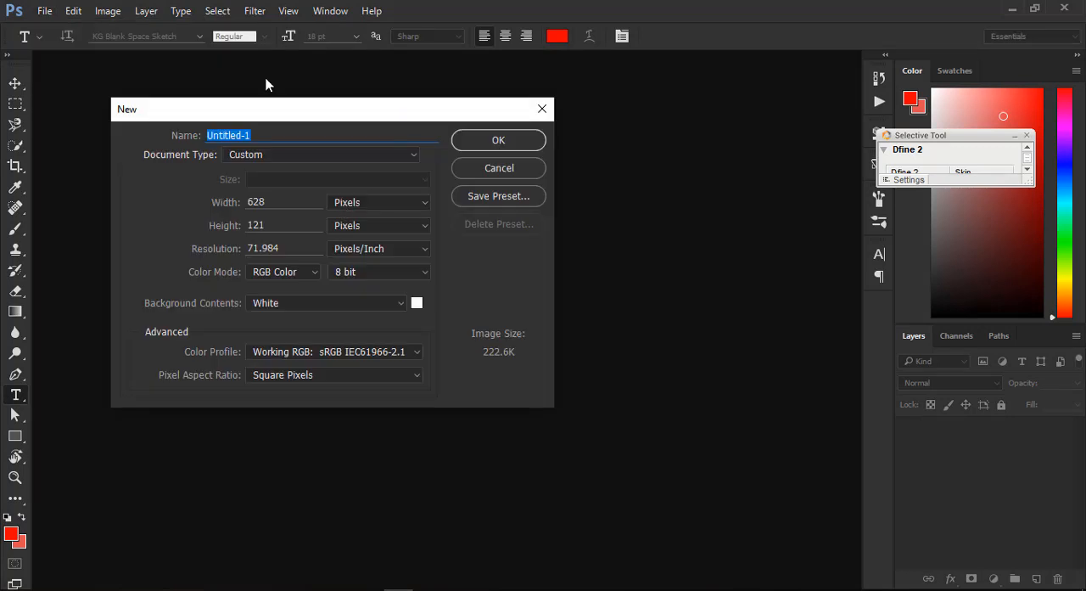
left_click_drag(262, 110, 354, 109)
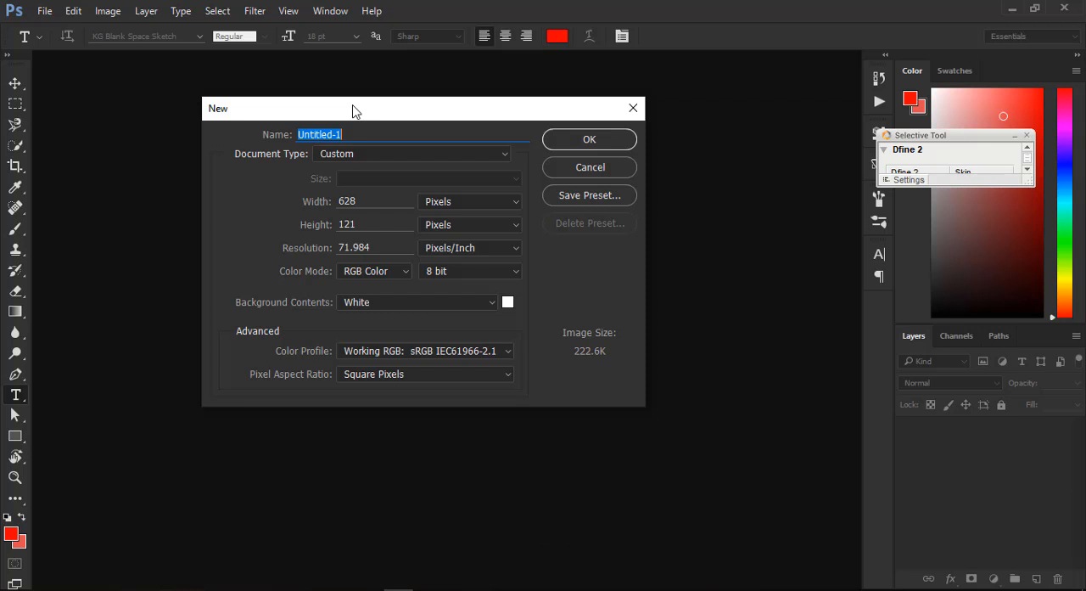
left_click(448, 202)
left_click(447, 202)
left_click(446, 202)
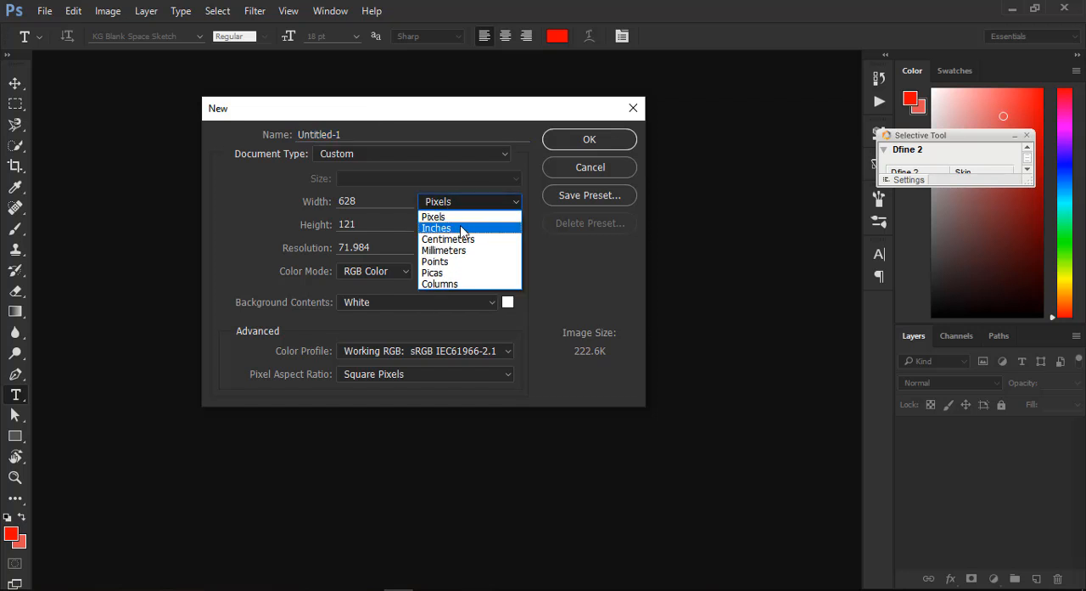
left_click(374, 153)
left_click(374, 152)
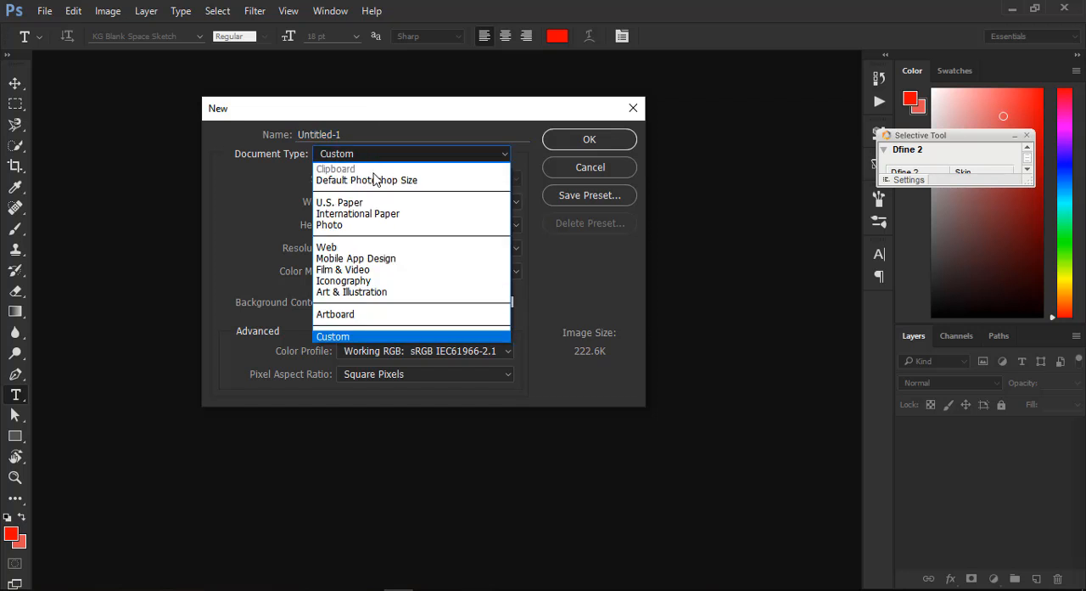
left_click(382, 180)
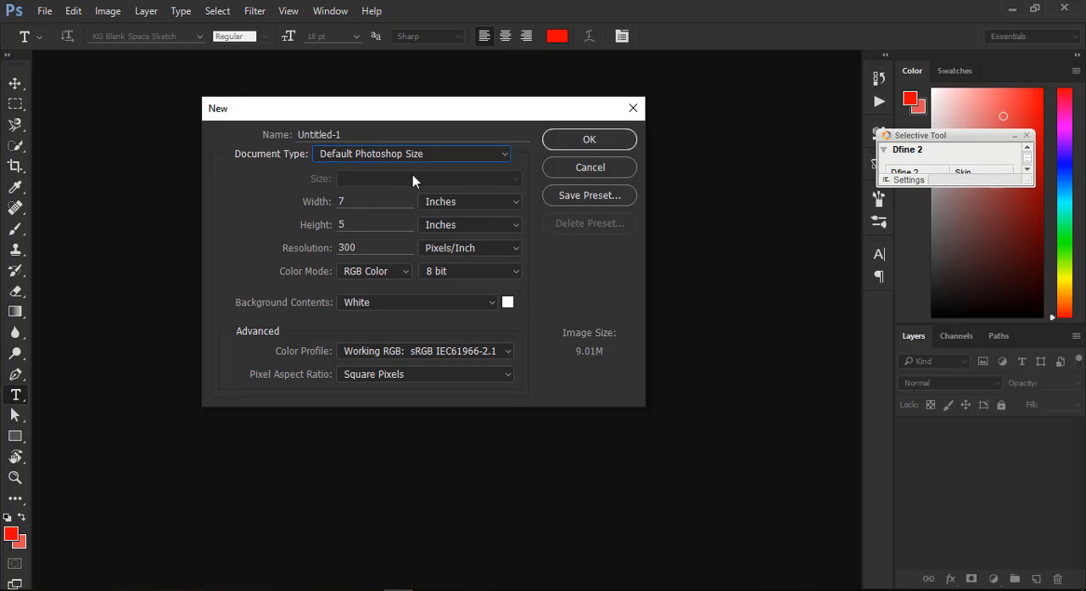
left_click(579, 139)
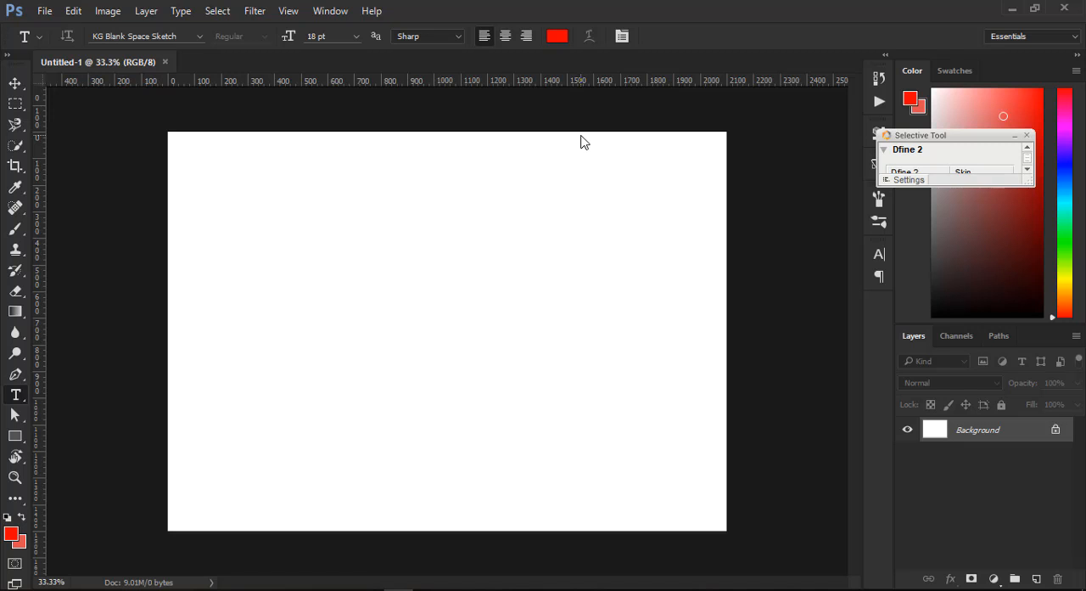
- Add the text "BALANCE" in red with the Type tool near the middle of the canvas
left_click(15, 83)
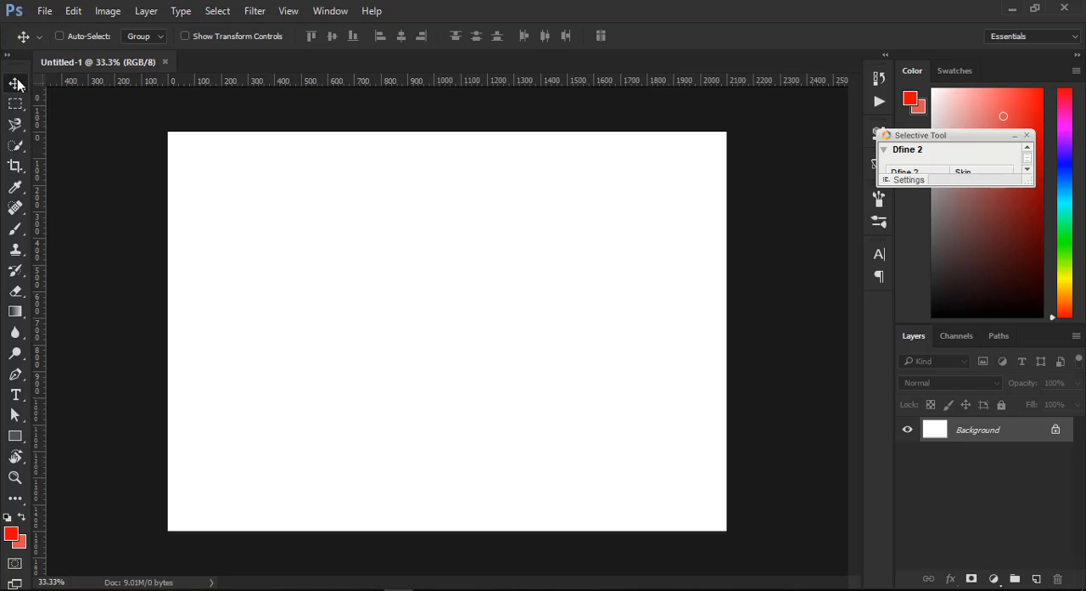
left_click(15, 395)
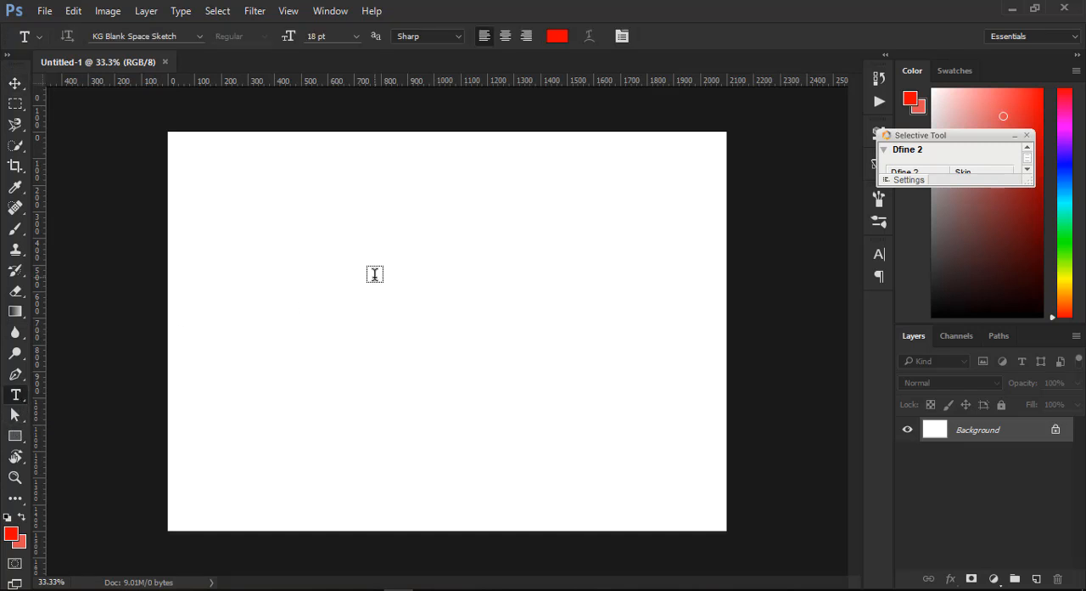
left_click(374, 274)
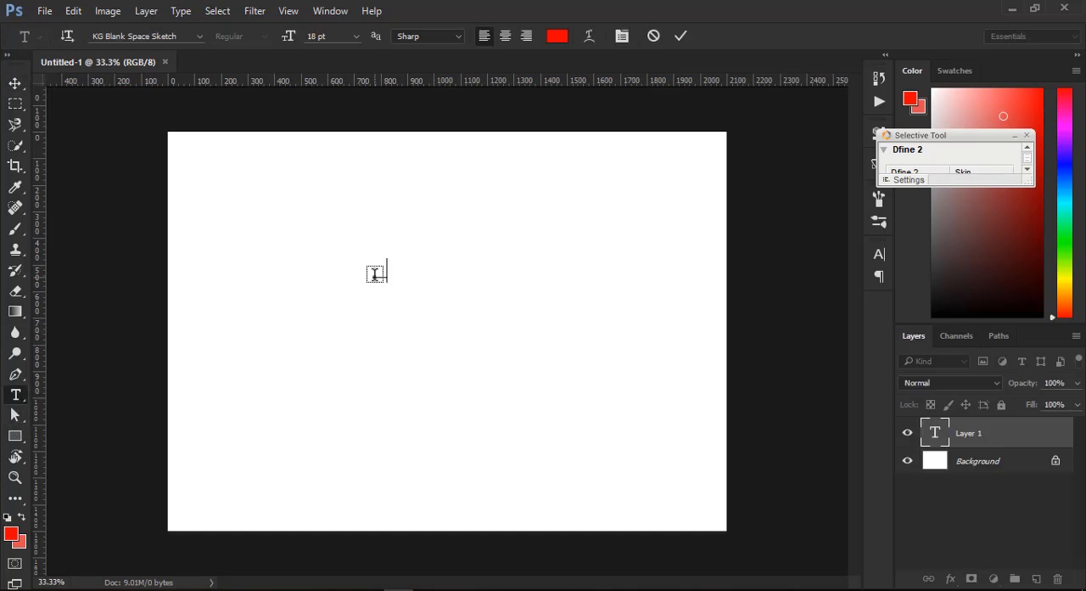
type("BALANCE")
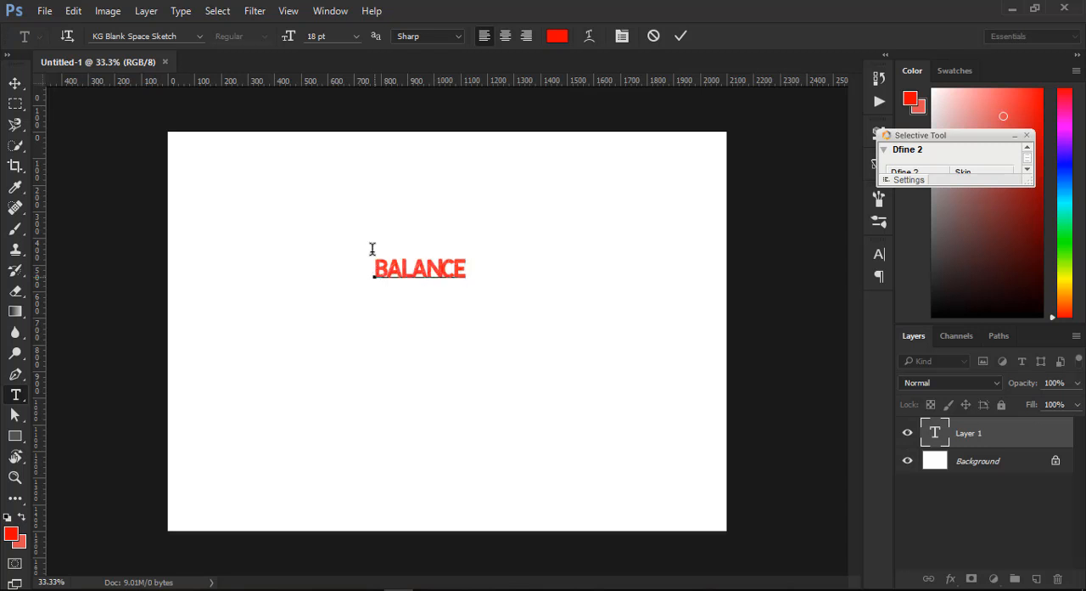
- Commit the BALANCE text and enlarge it with Free Transform to about 1300 px wide
left_click(16, 82)
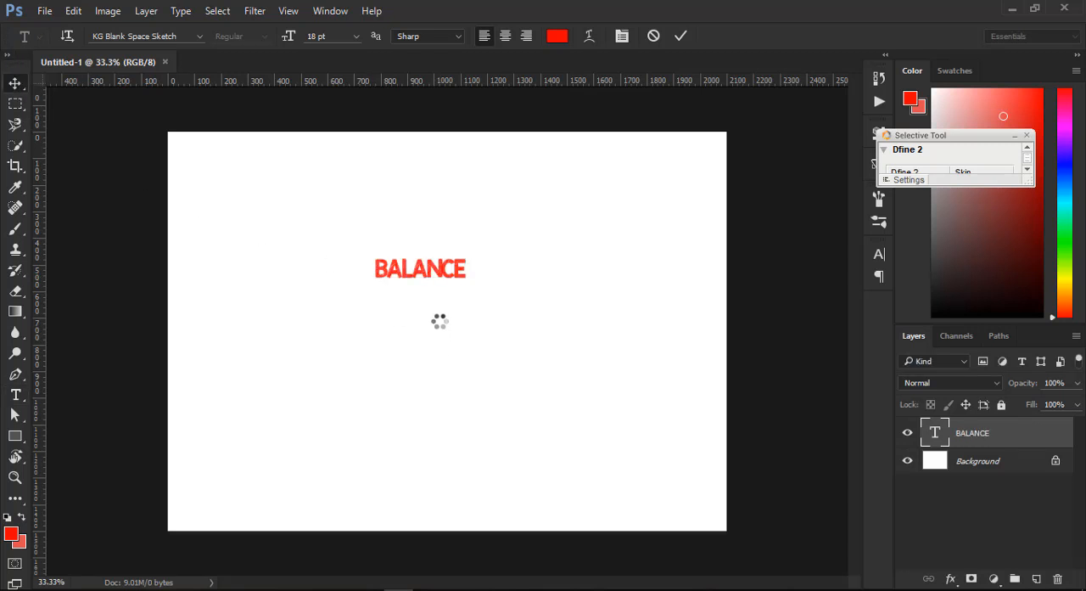
key("ctrl+t")
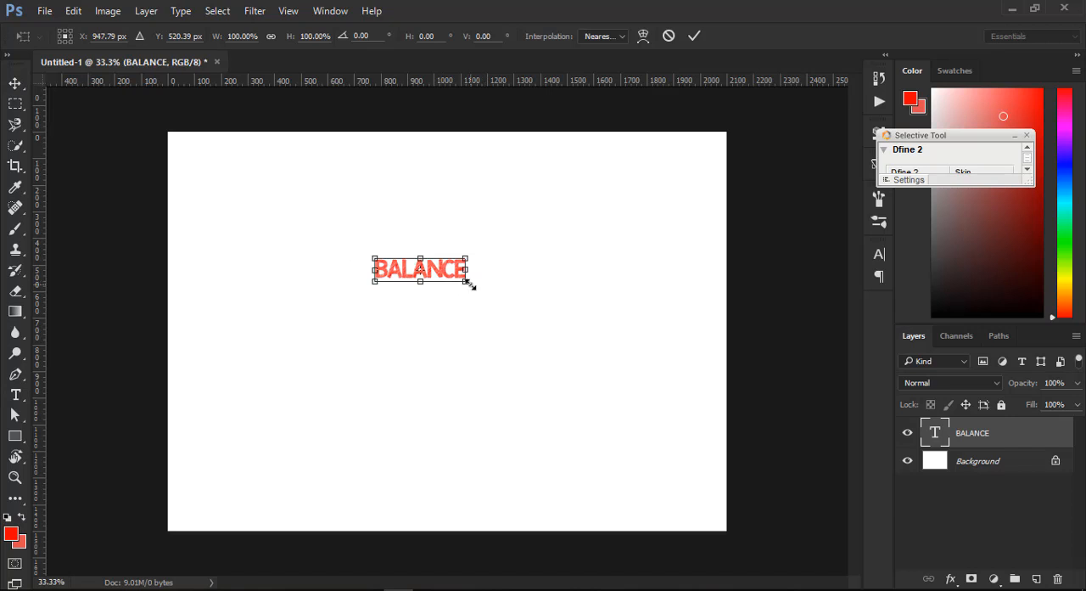
left_click_drag(470, 283, 577, 368)
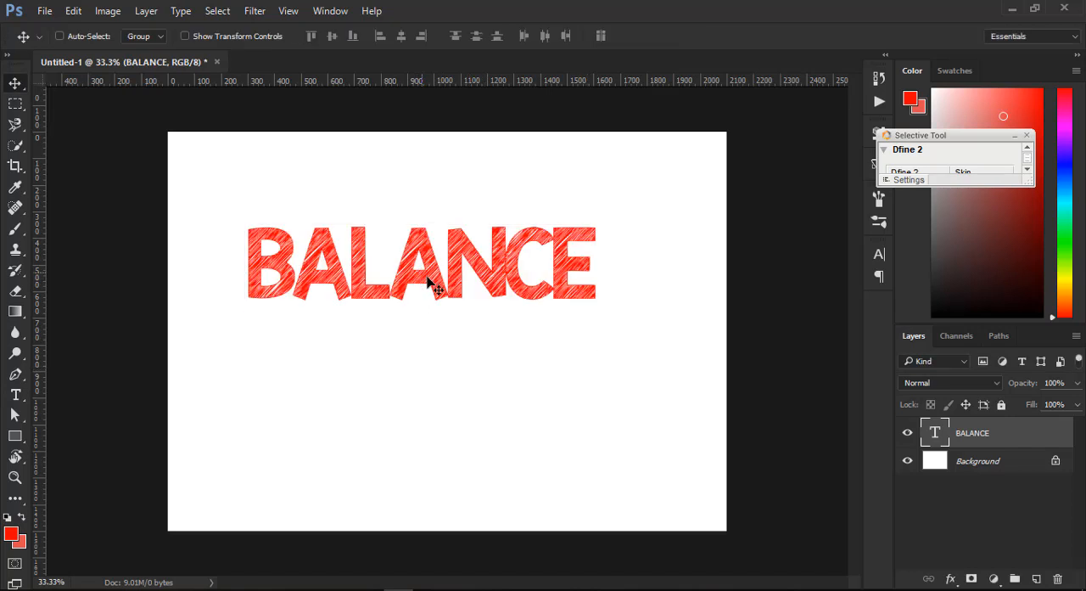
- Move the BALANCE text to mid-height on the canvas, with its left end about 100 px from the left edge
left_click_drag(432, 283, 342, 350)
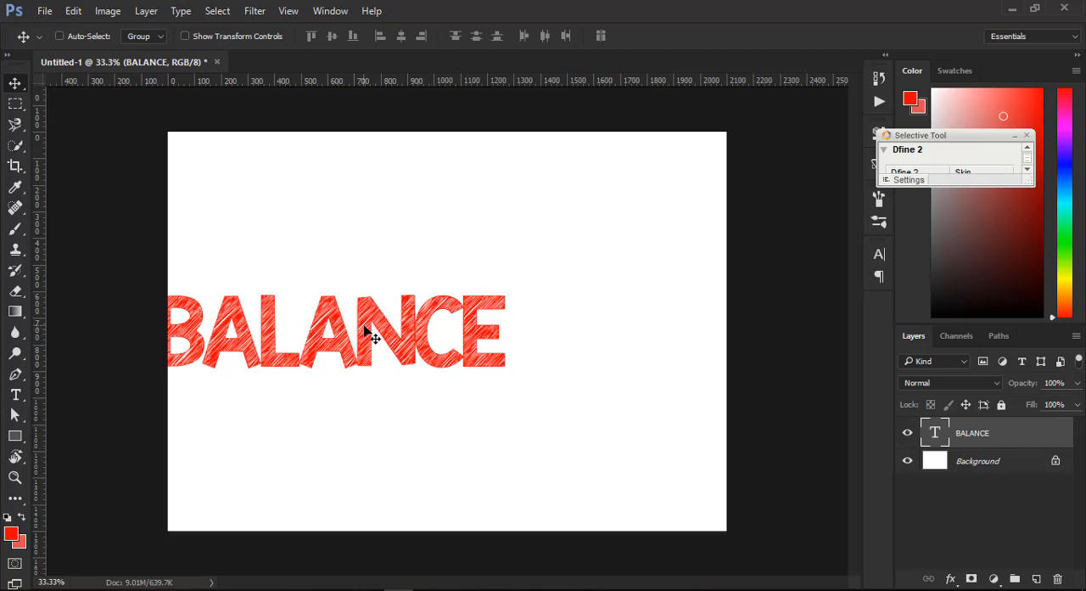
left_click_drag(360, 331, 371, 332)
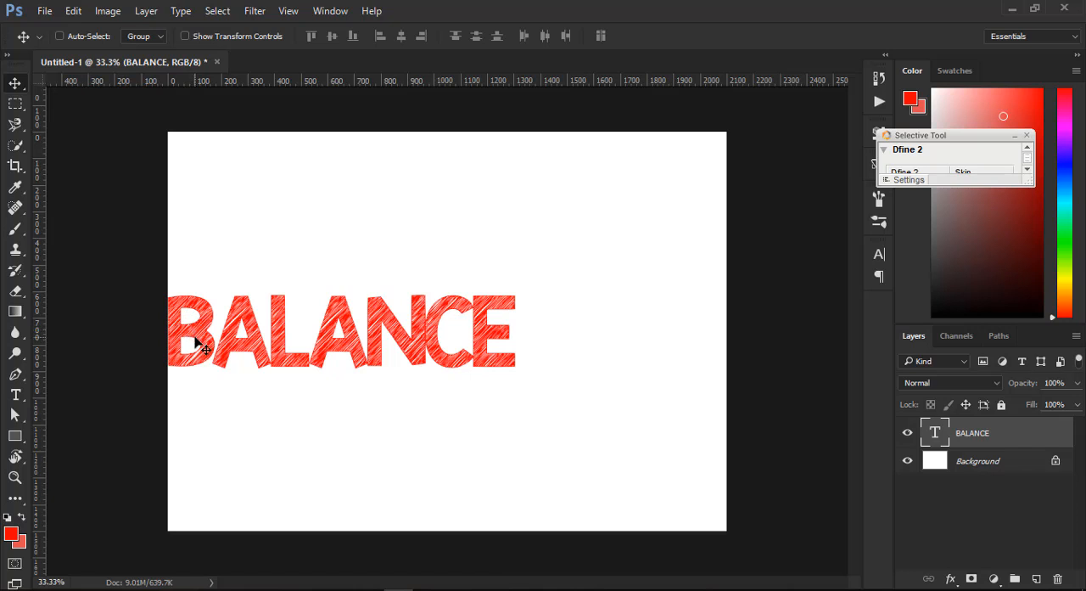
mouse_move(195, 338)
left_mouse_down()
mouse_move(177, 337)
mouse_move(212, 337)
mouse_move(187, 335)
left_mouse_up()
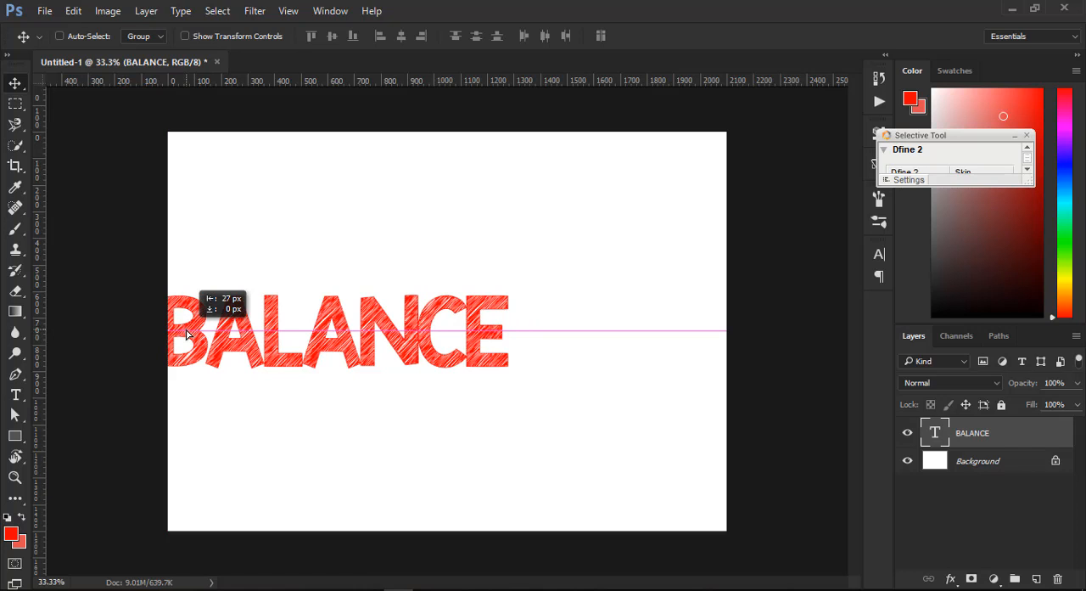
left_click_drag(187, 334, 194, 336)
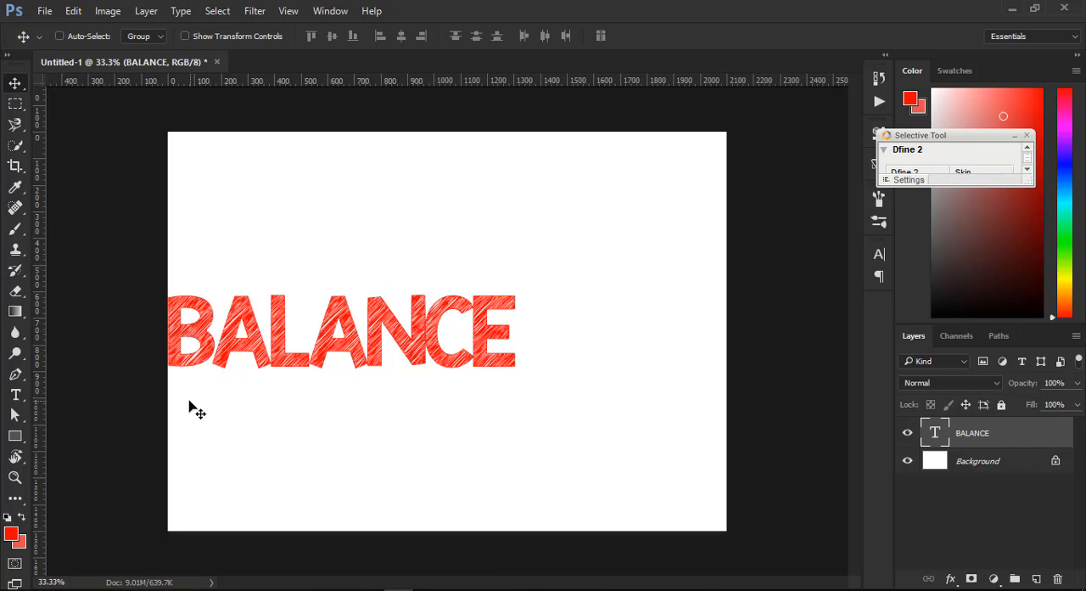
left_click_drag(208, 343, 238, 345)
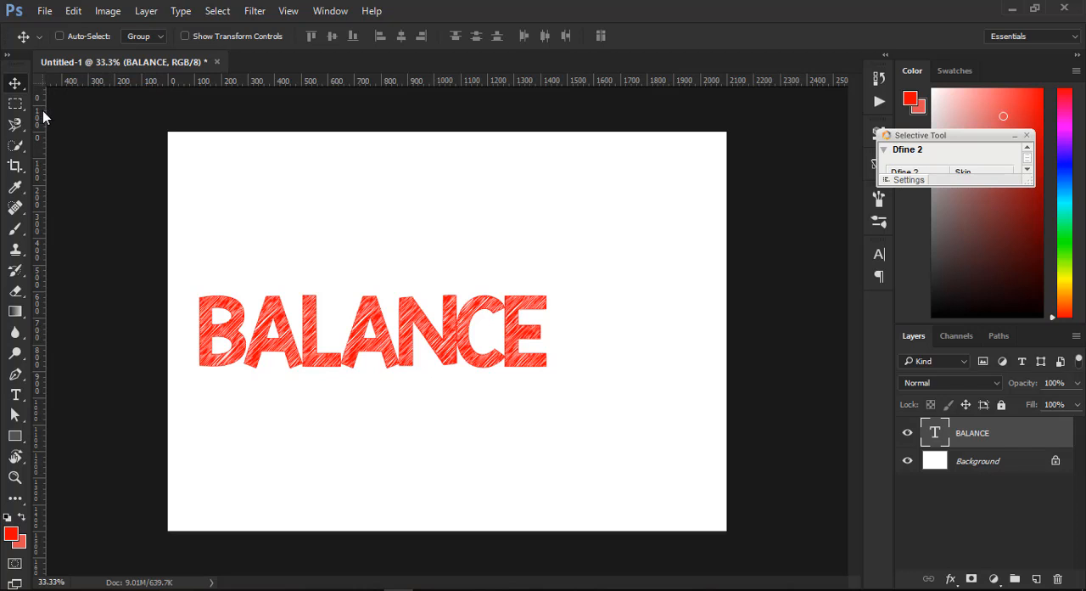
- Place margin guides about 100 px inside all four edges of the canvas
left_click_drag(42, 110, 195, 139)
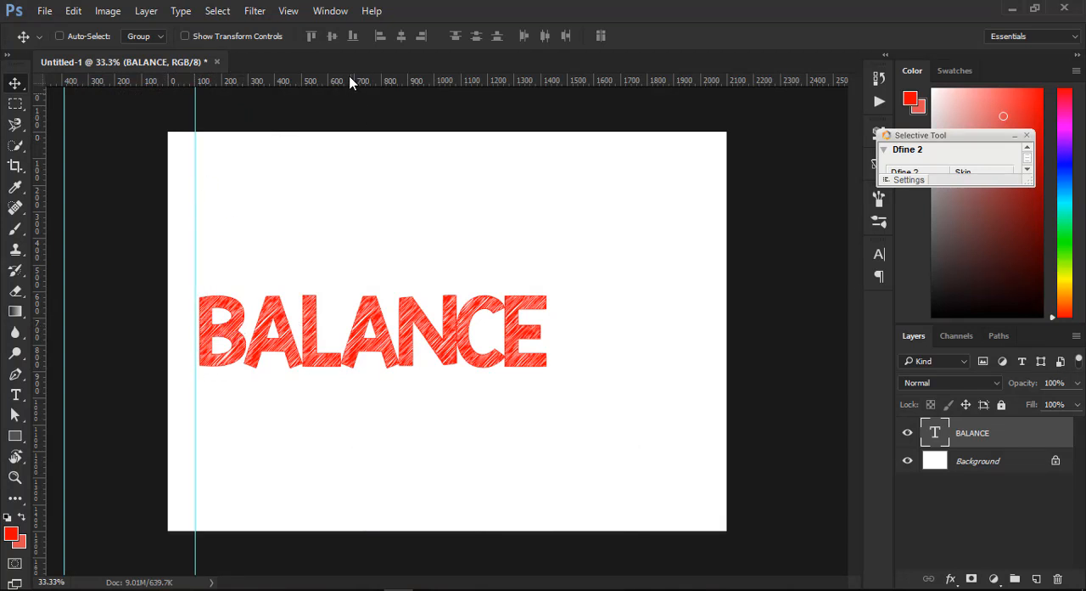
left_click_drag(351, 85, 354, 155)
left_click_drag(376, 85, 397, 505)
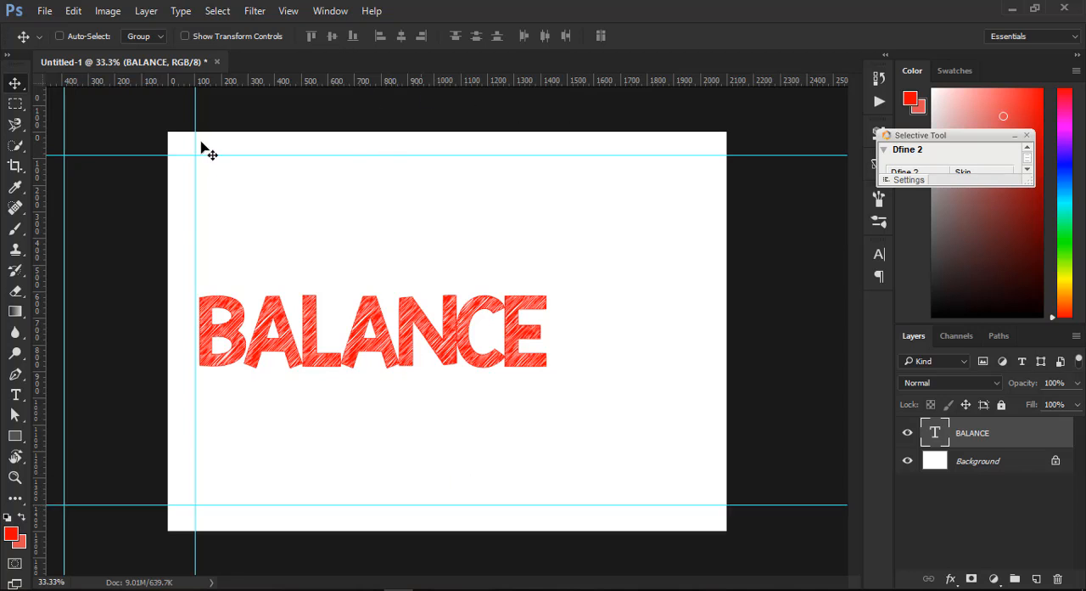
left_click_drag(38, 226, 702, 258)
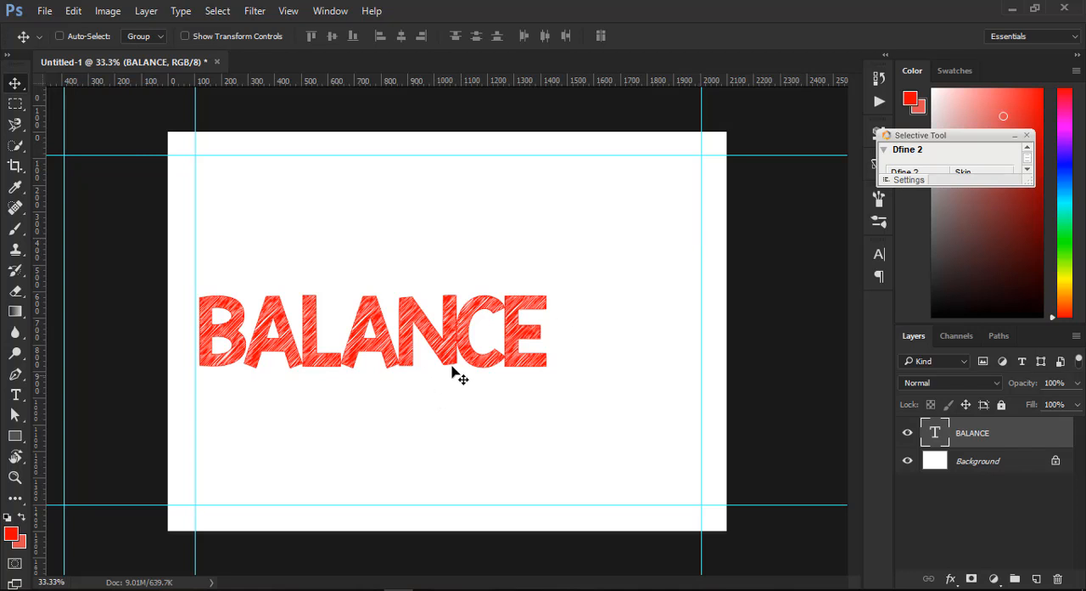
- Move the BALANCE text from the left margin to the centre of the canvas
left_click_drag(411, 319, 408, 310)
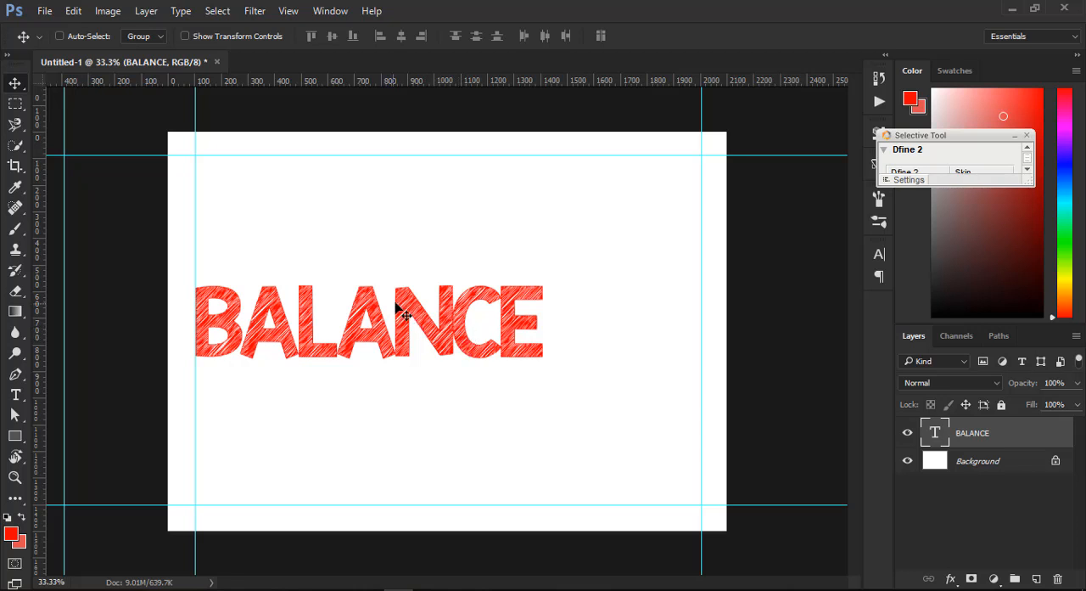
left_click_drag(402, 310, 483, 314)
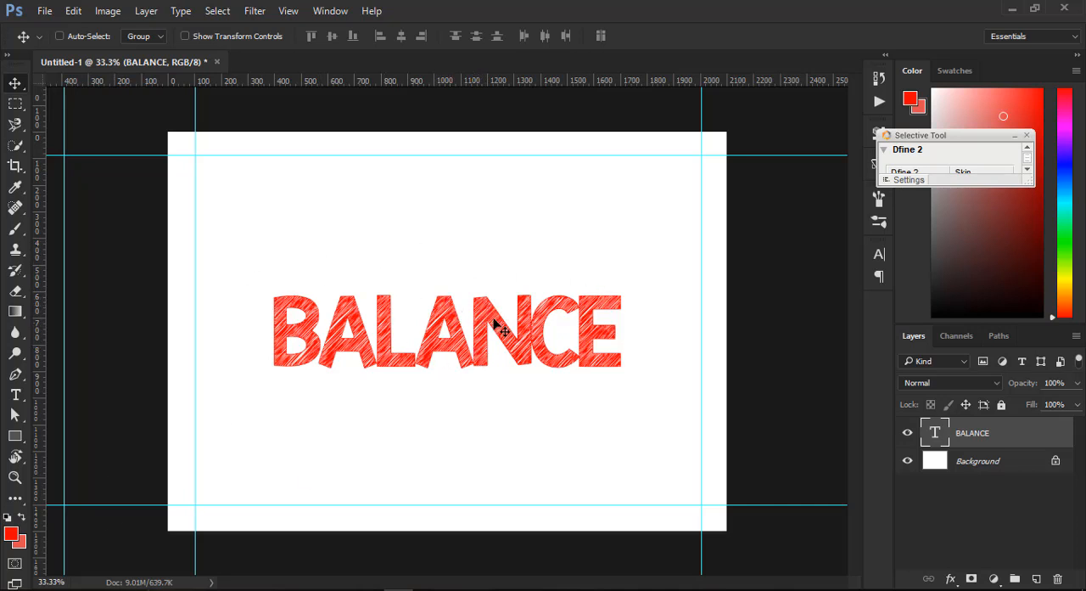
- Duplicate the BALANCE text, shrink the copy to about 520 px wide, and place repeated copies above and below the large word
left_click_drag(487, 308, 489, 390)
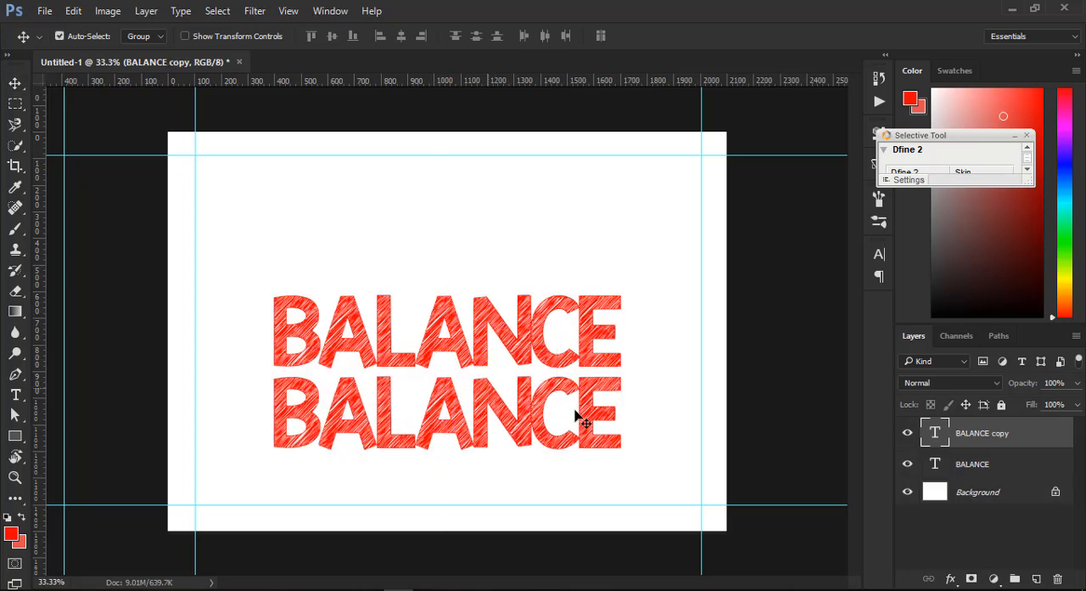
key("ctrl+t")
left_click_drag(616, 466, 567, 268)
key("Return")
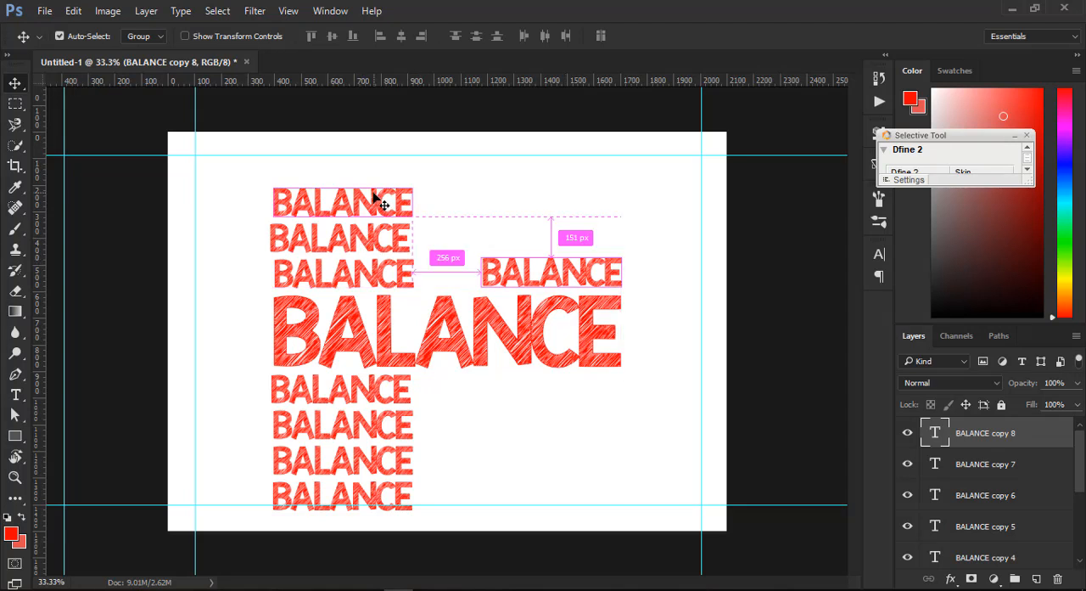
- Rearrange the small BALANCE copies into symmetrical pairs above and below both ends of the large word
left_click(376, 200, "ctrl")
left_click_drag(334, 206, 544, 242)
left_click(367, 239, "ctrl")
left_click_drag(370, 238, 584, 393)
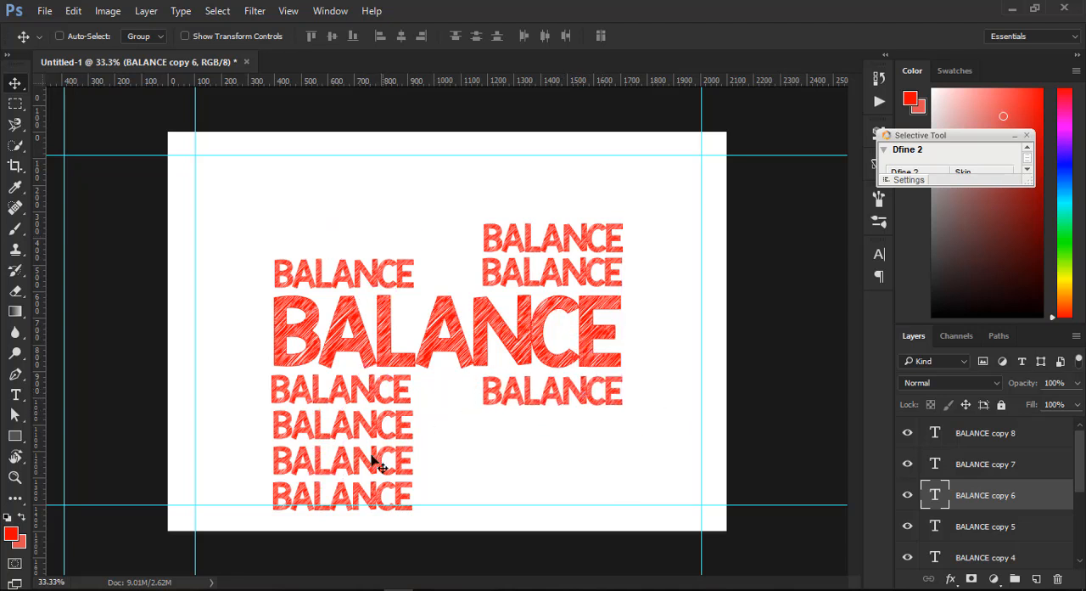
left_click(375, 501, "ctrl")
left_click_drag(371, 499, 372, 244)
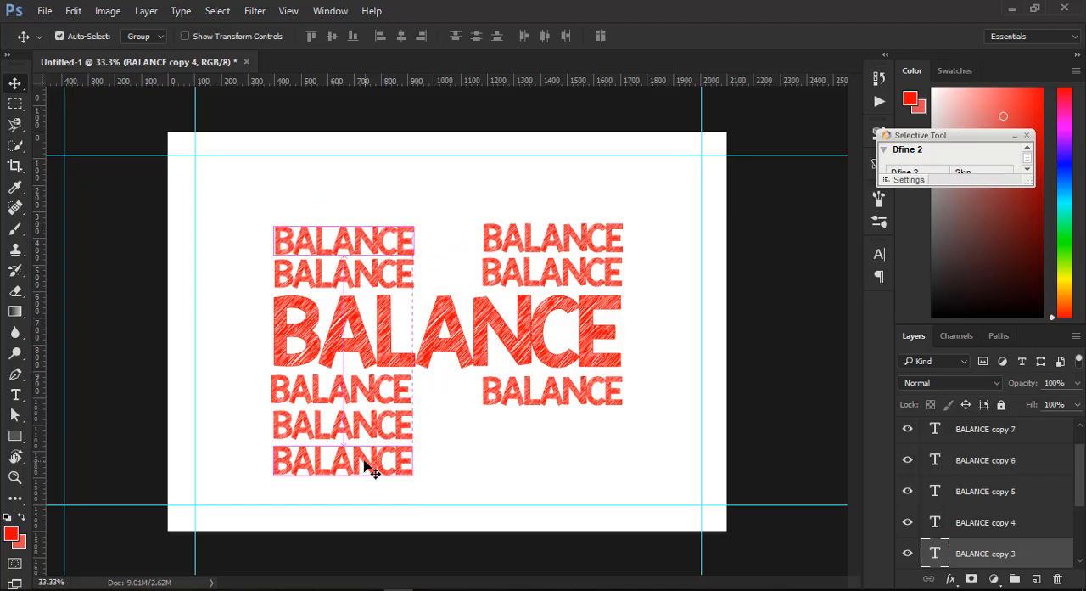
left_click_drag(368, 467, 571, 430)
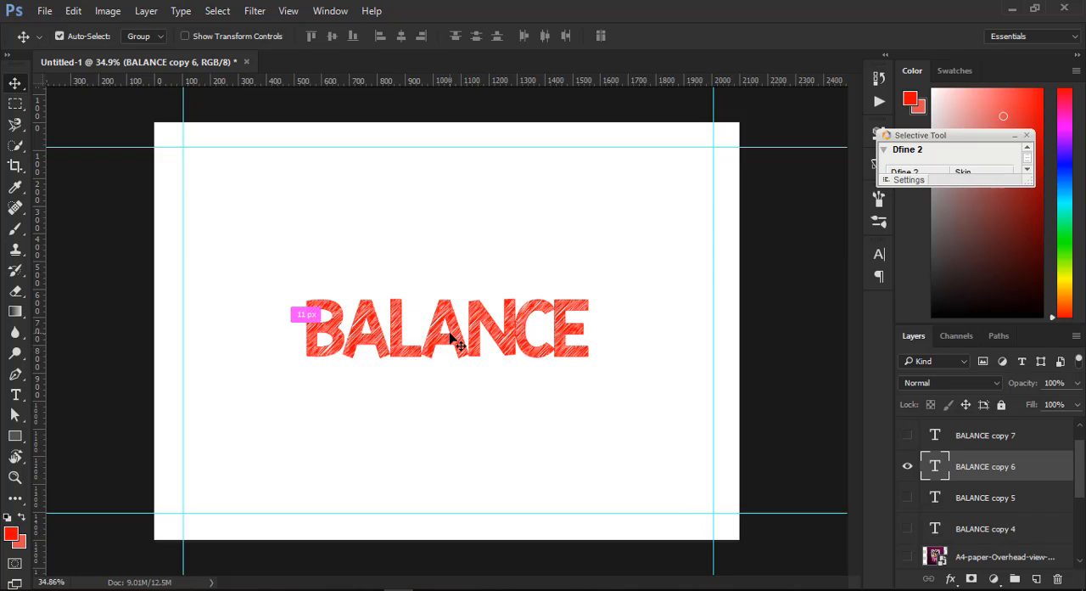
- Enlarge the centred BALANCE copy 6 text to about 110%
key("ctrl+t")
left_click_drag(585, 376, 601, 376)
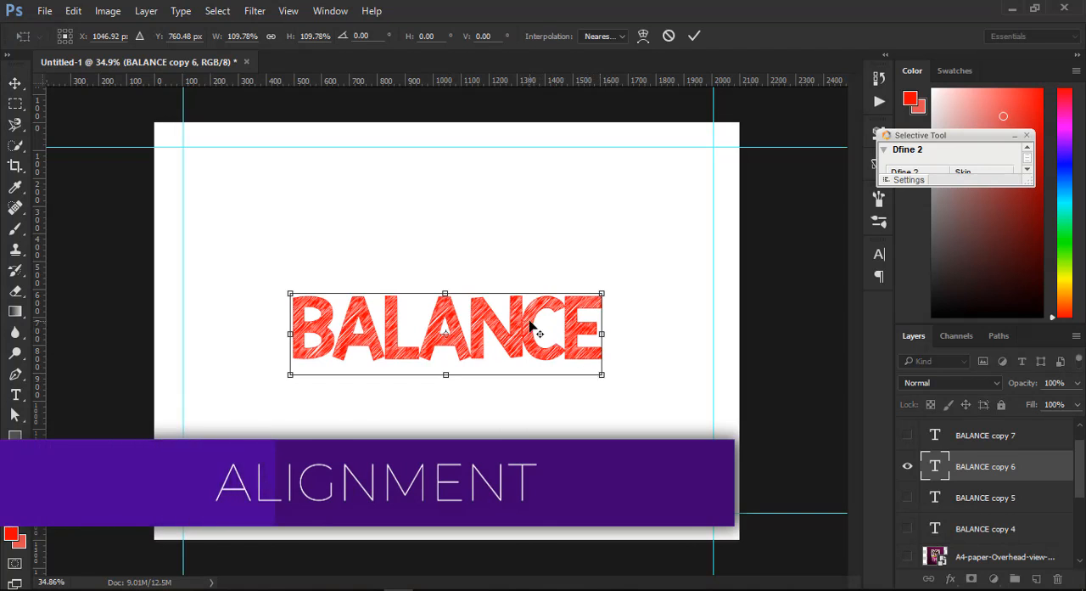
key("Return")
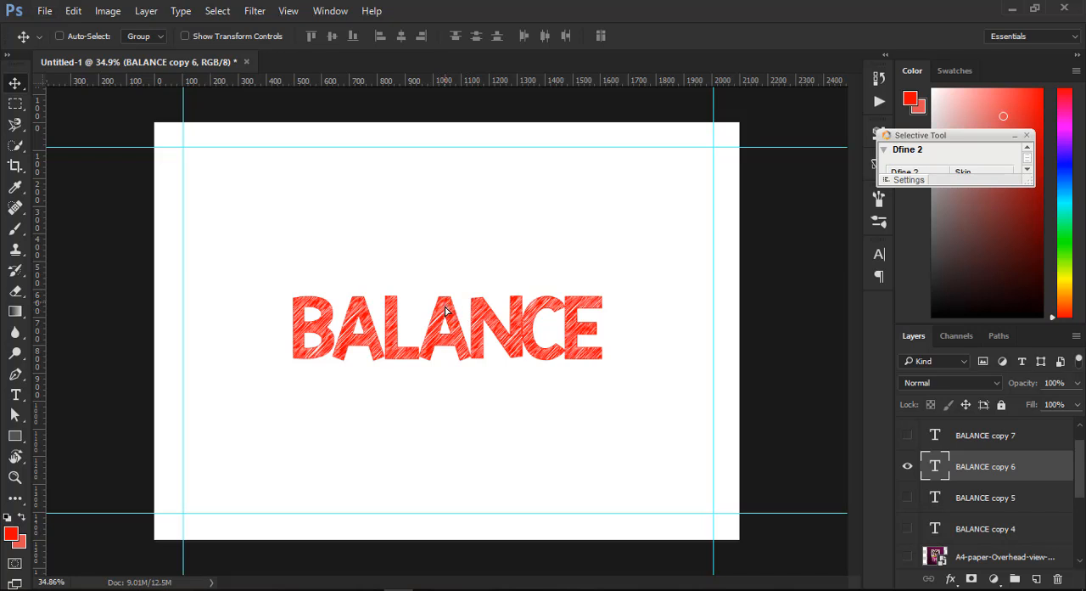
- Duplicate the BALANCE text three times below itself, scaling each copy smaller than the one above and centring them all
left_click_drag(443, 307, 443, 378)
key("ctrl+t")
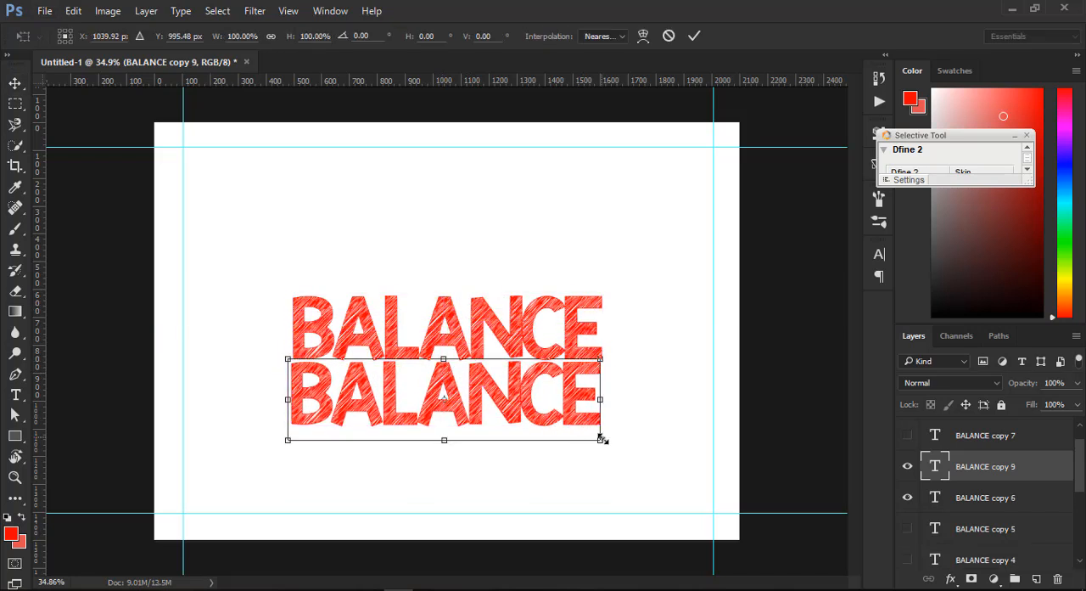
left_click_drag(600, 436, 472, 447)
key("Return")
key("ctrl+t")
key("Return")
key("ctrl+t")
key("Return")
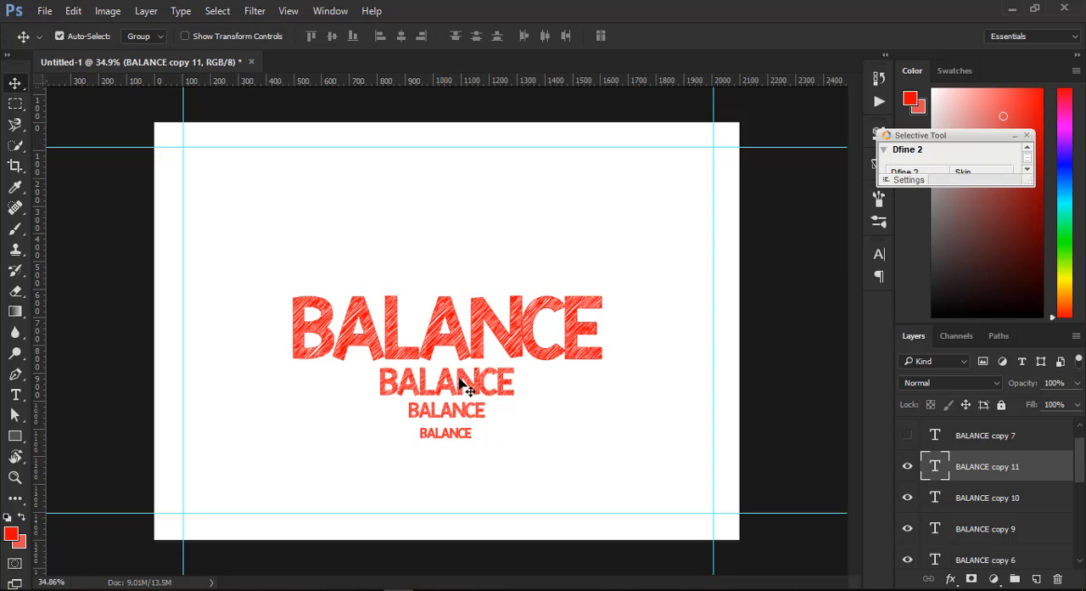
- Align the three smaller BALANCE copies to the left edge of the large word
left_click(392, 384, "ctrl")
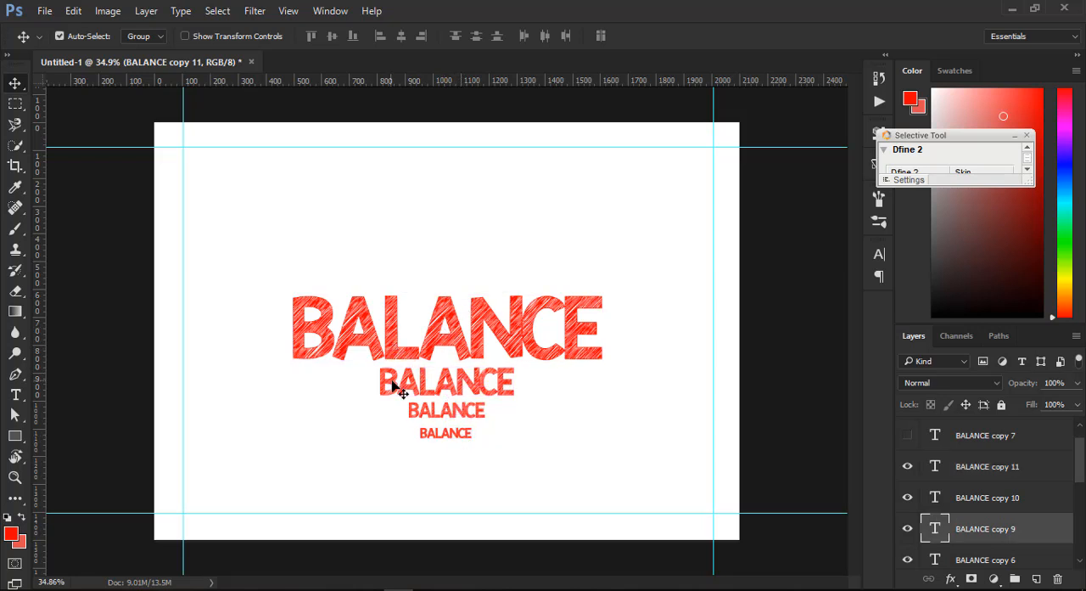
left_click_drag(363, 385, 278, 373)
left_click_drag(450, 422, 337, 413)
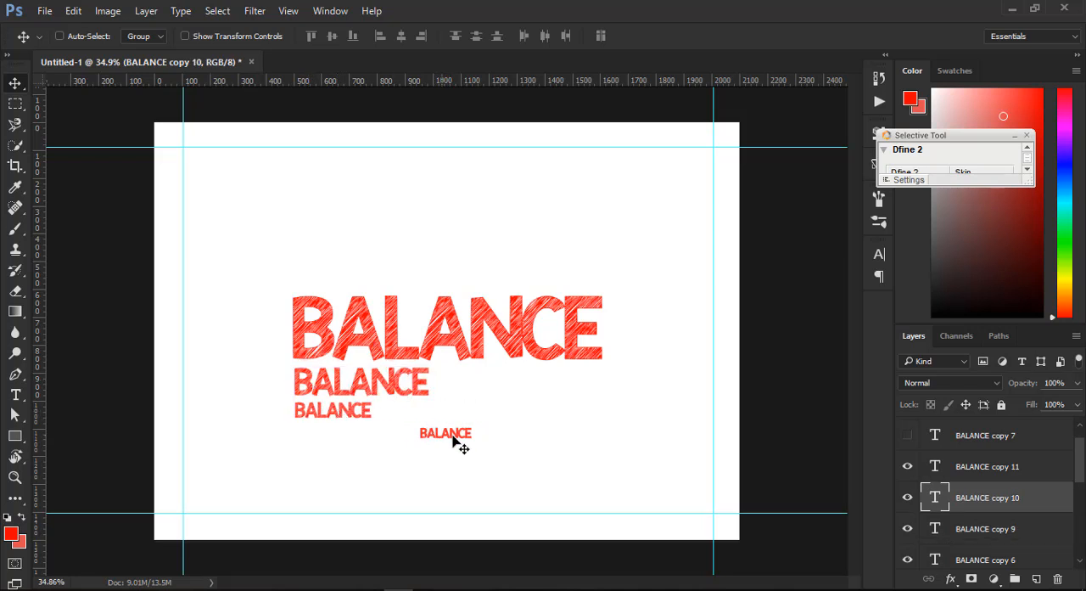
left_click_drag(458, 443, 333, 439)
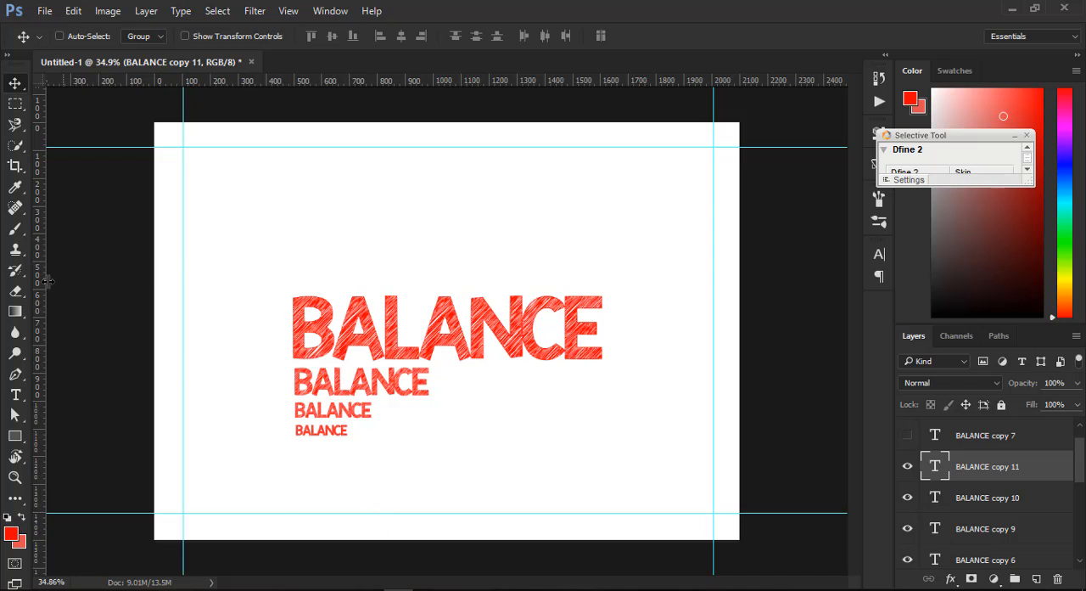
- Place a vertical guide at the large BALANCE word's left edge and align the large word and the copy beneath it to the guide
left_click_drag(39, 293, 291, 331)
scroll(289, 365, "up", 10)
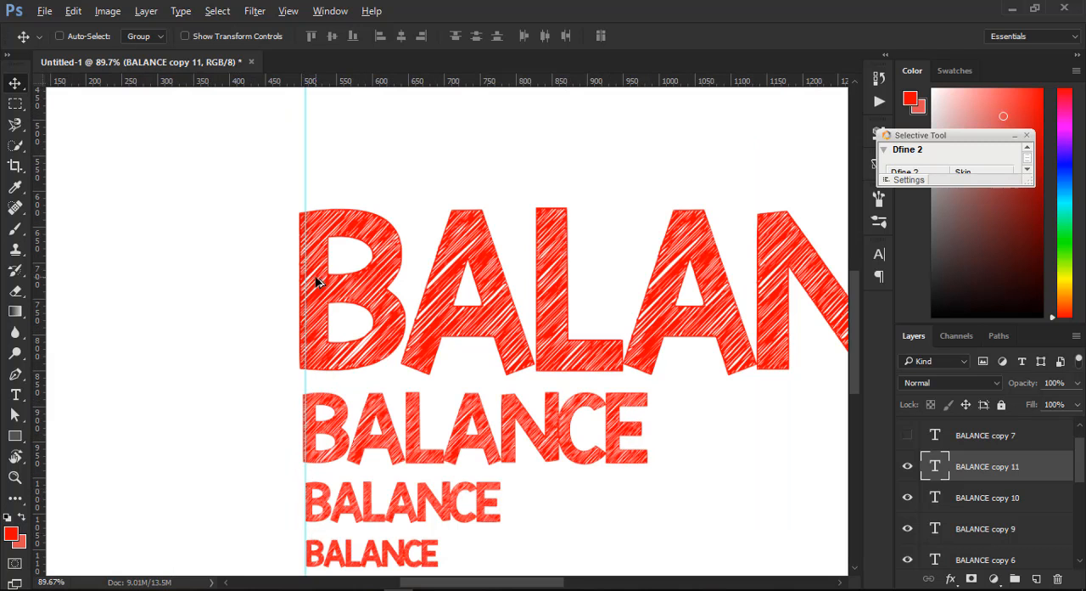
scroll(319, 280, "down", 1)
key("ctrl")
left_click_drag(321, 280, 326, 280)
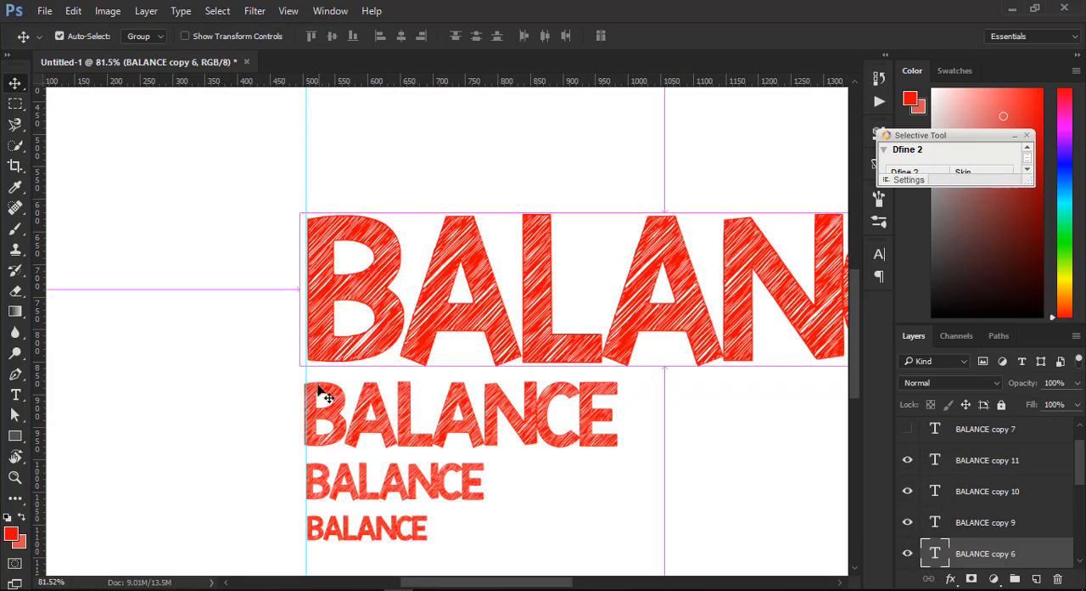
left_click_drag(321, 389, 321, 390)
scroll(336, 314, "down", 5)
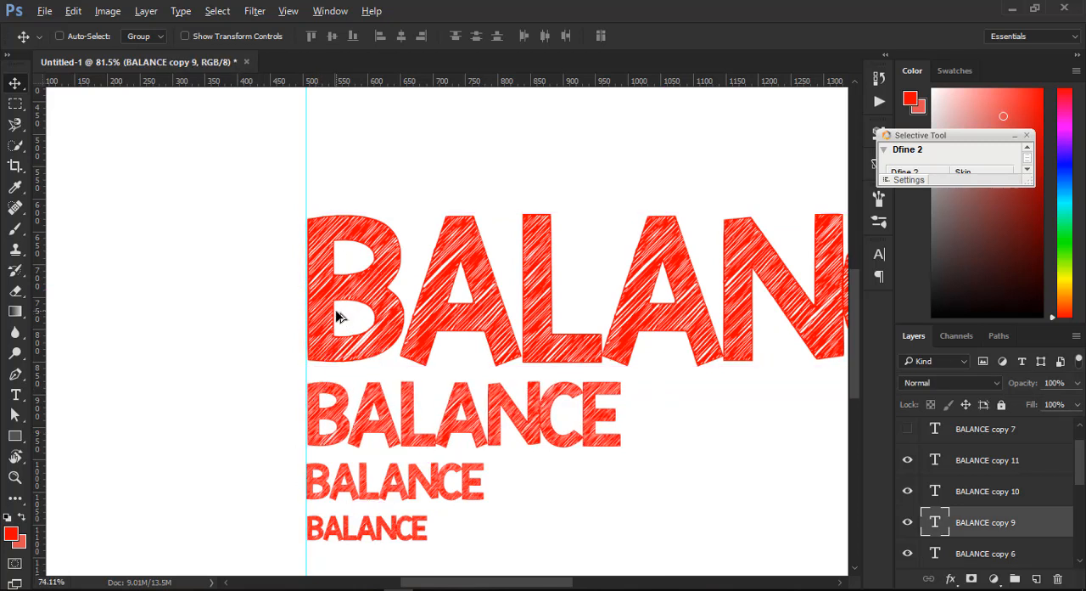
scroll(336, 316, "down", 4)
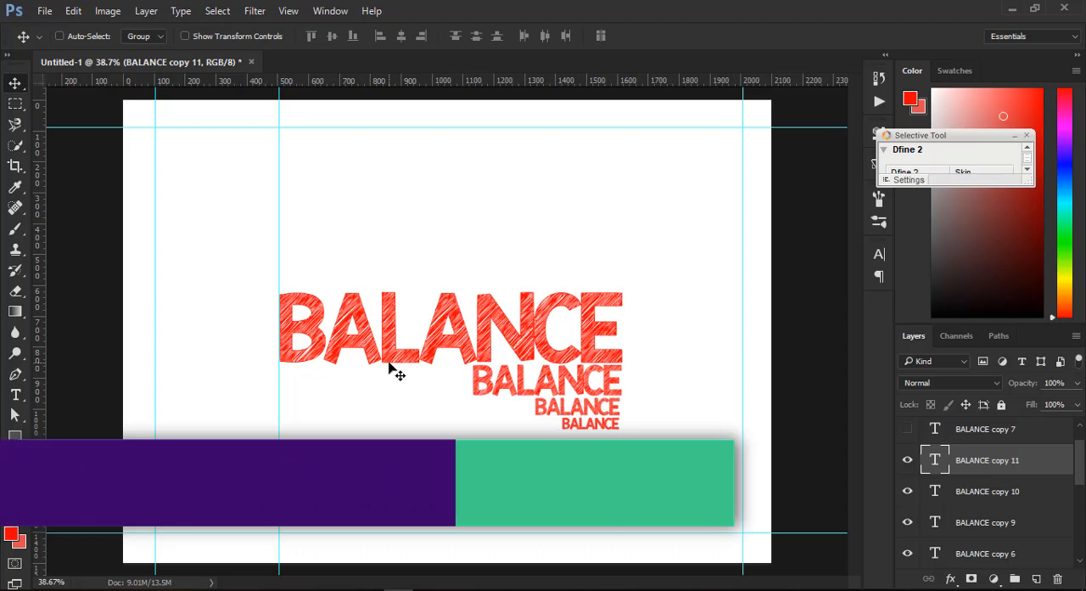
- Replace the large BALANCE text with GRAPHIC DESIGN
left_click(16, 395)
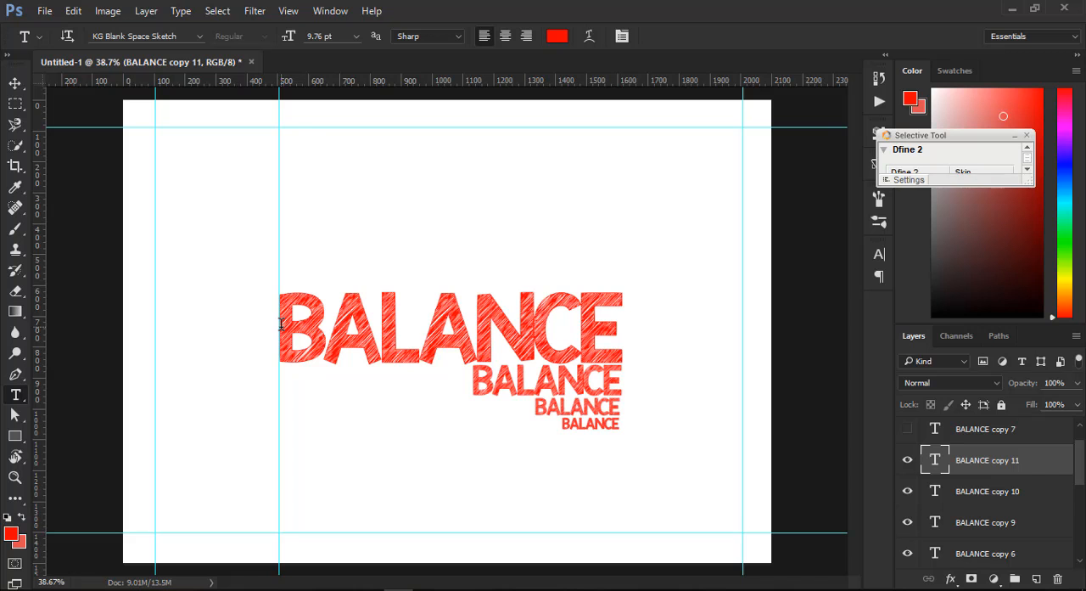
left_click_drag(280, 323, 612, 325)
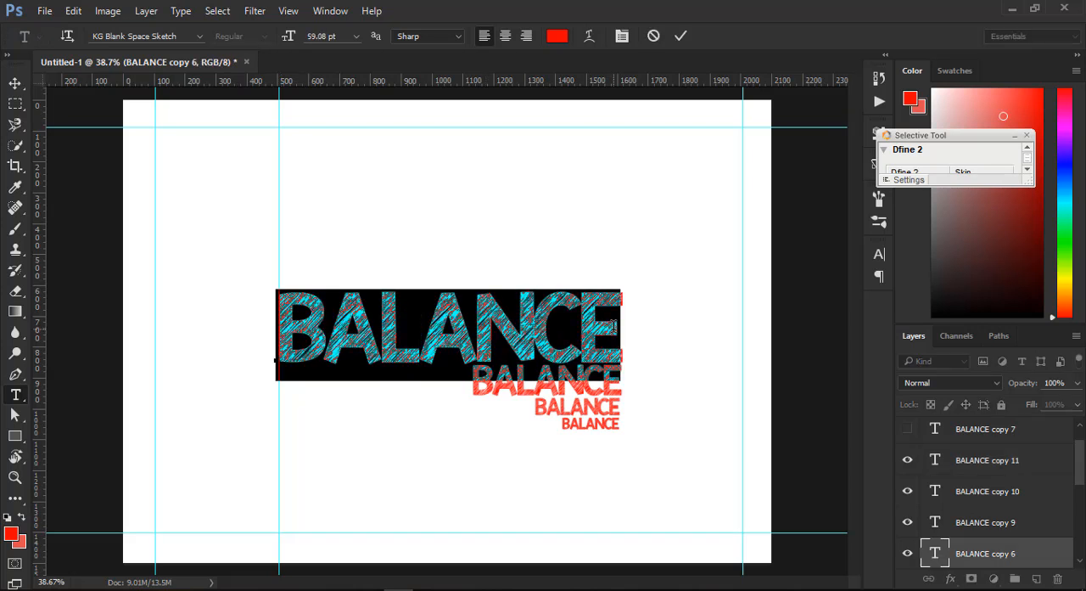
type("GRAPHIX")
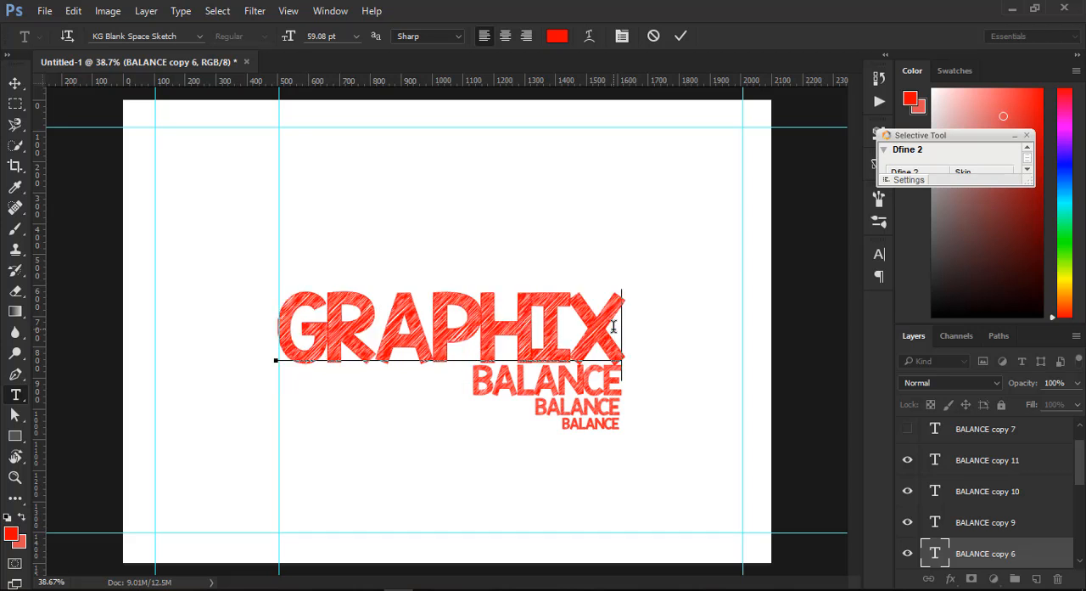
key("Left")
key("Delete")
type("CS")
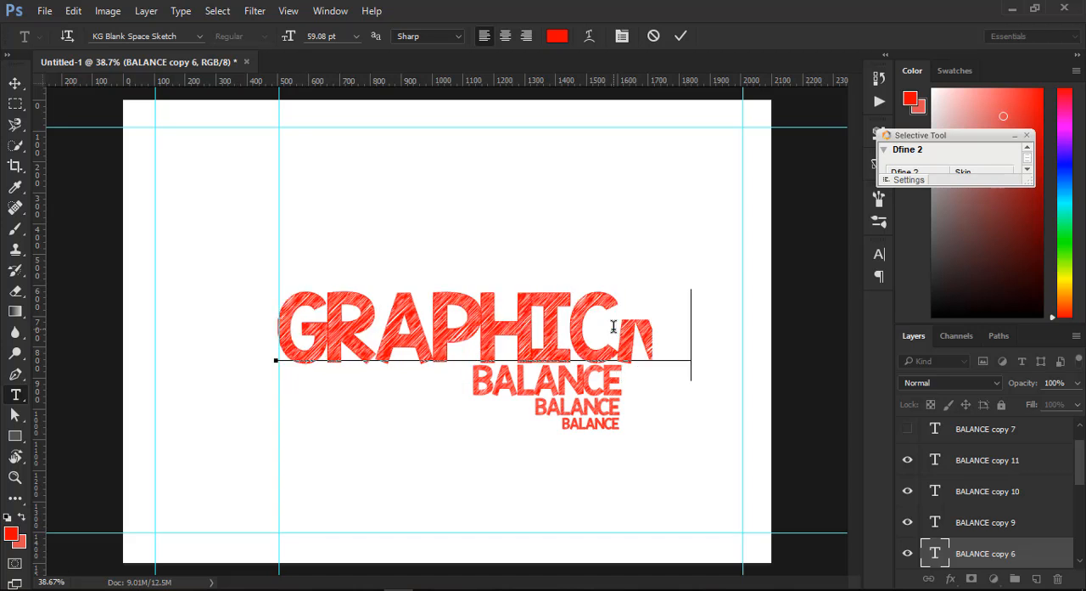
key("BackSpace")
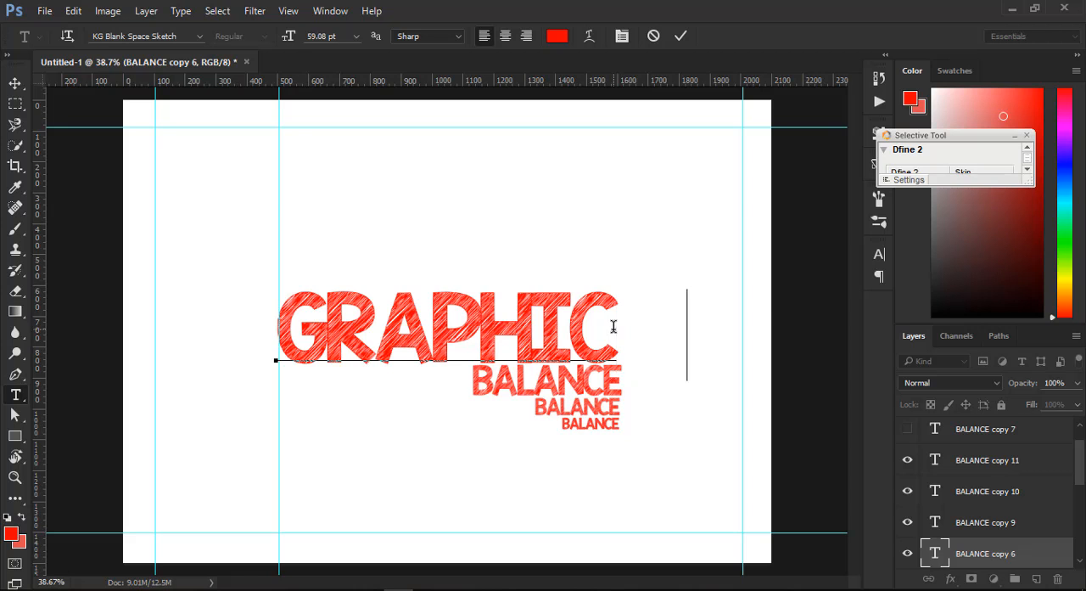
type("DES")
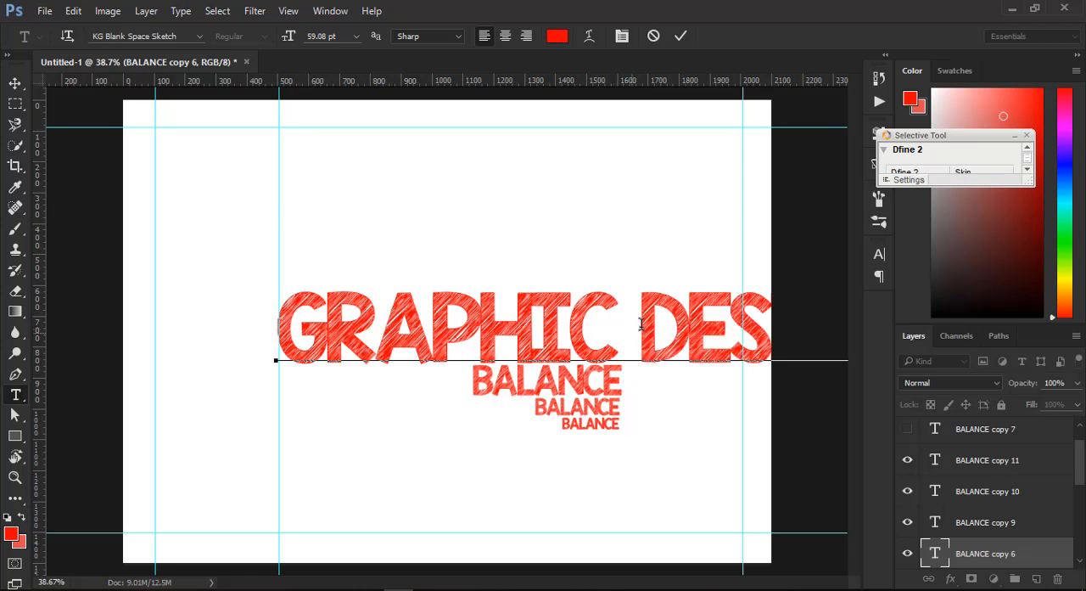
- Break the large text onto two lines, with DESIGN beneath GRAPHIC
left_click(639, 323)
key("BackSpace")
key("Return")
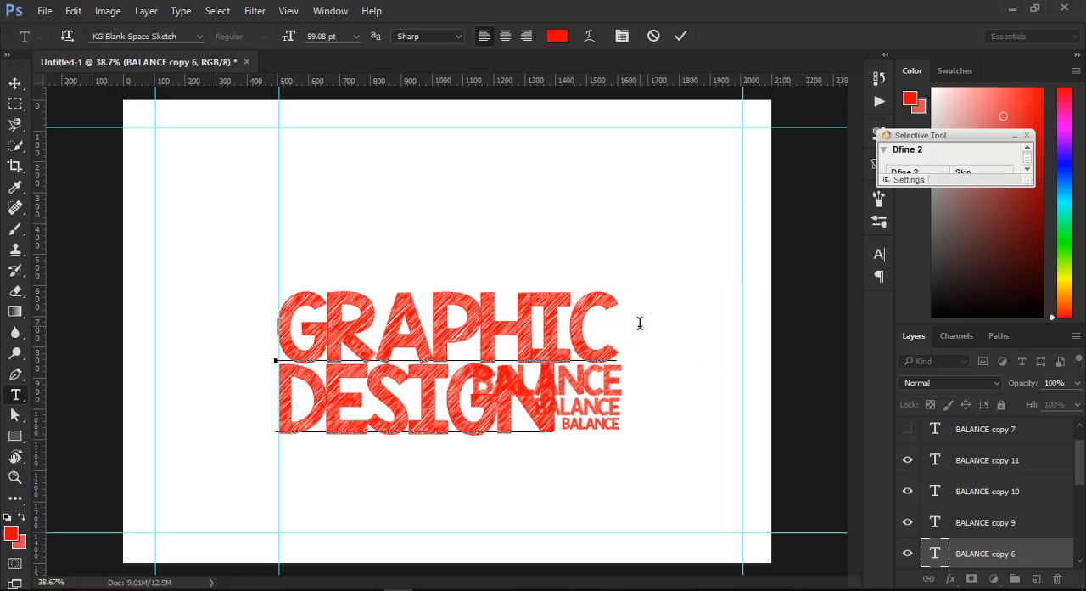
left_click(17, 84)
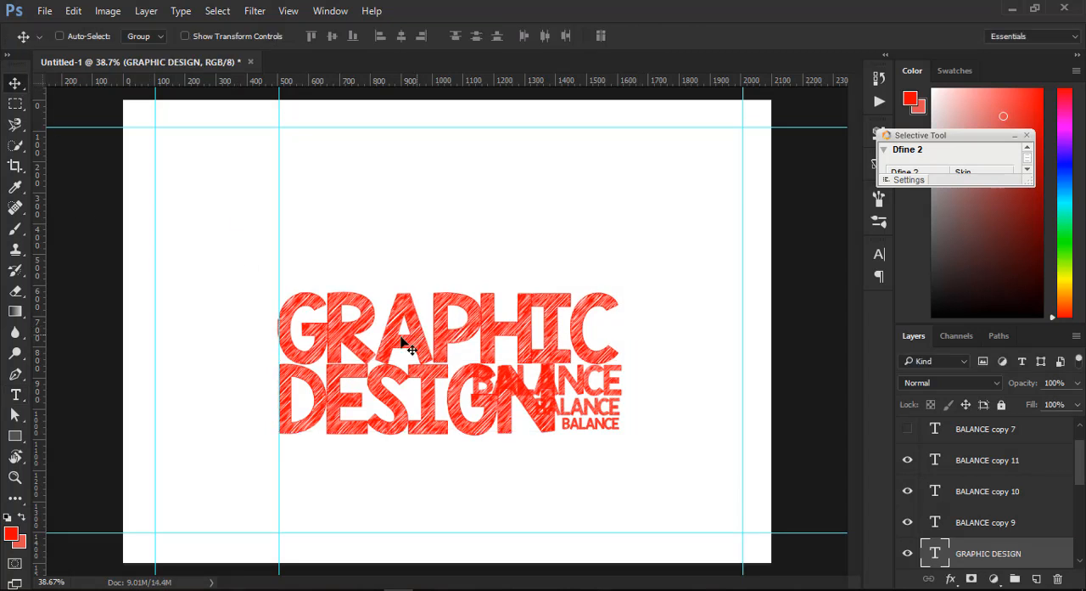
- Move the GRAPHIC DESIGN text slightly up and place the two larger BALANCE copies below it, the bigger one at the left text guide
left_click_drag(418, 343, 417, 328)
key("ctrl")
left_click_drag(583, 389, 451, 456)
left_click(604, 420, "ctrl")
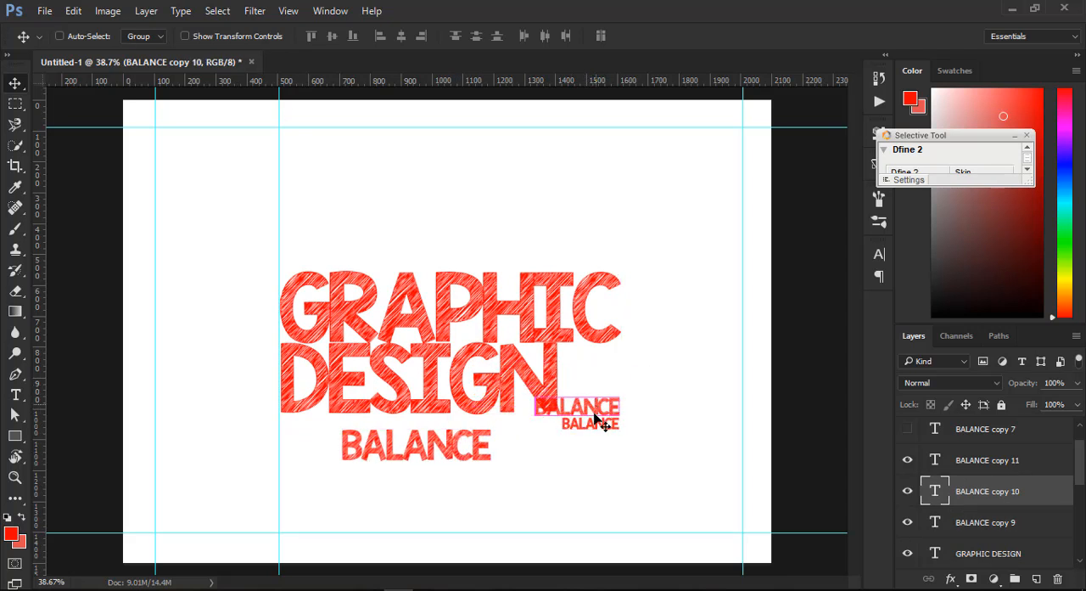
left_click_drag(594, 411, 331, 463)
left_click(393, 455, "ctrl")
- Replace the larger BALANCE copy below DESIGN with the text JOIN NOW
left_click(15, 394)
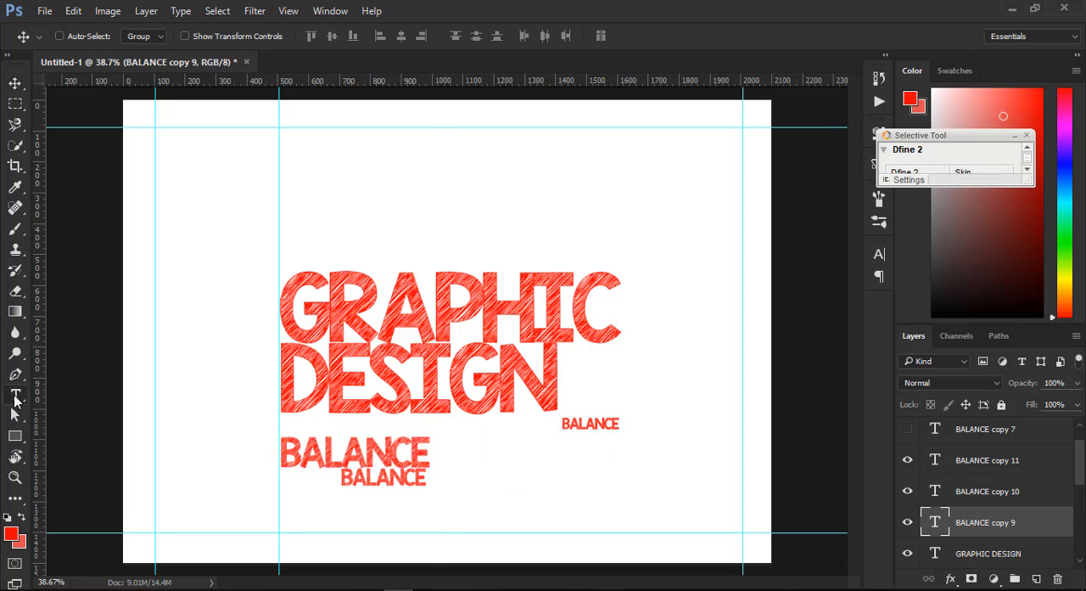
double_click(415, 456)
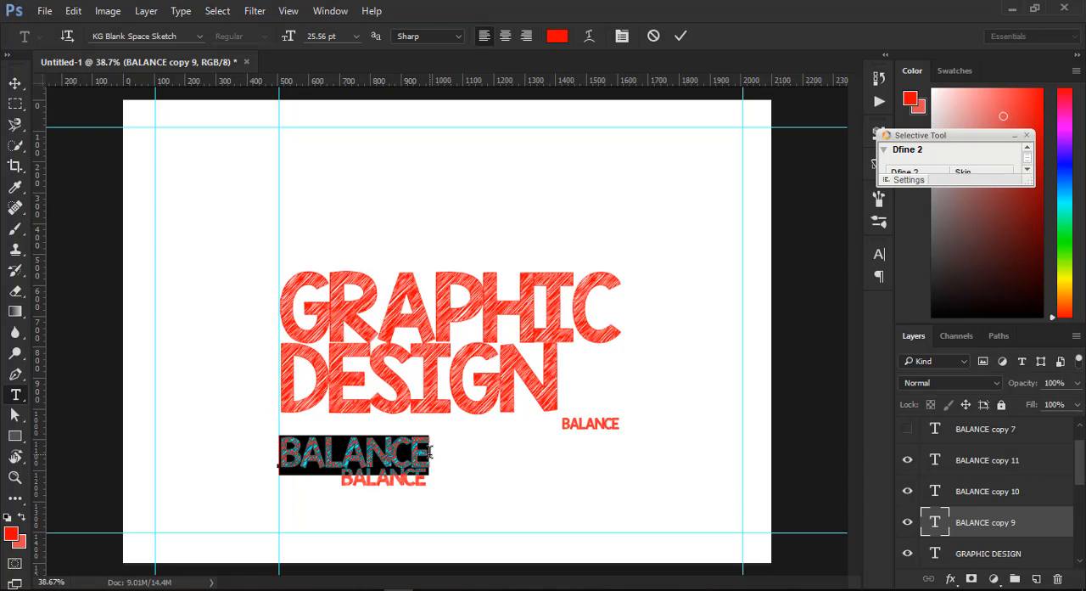
type("JOIN M")
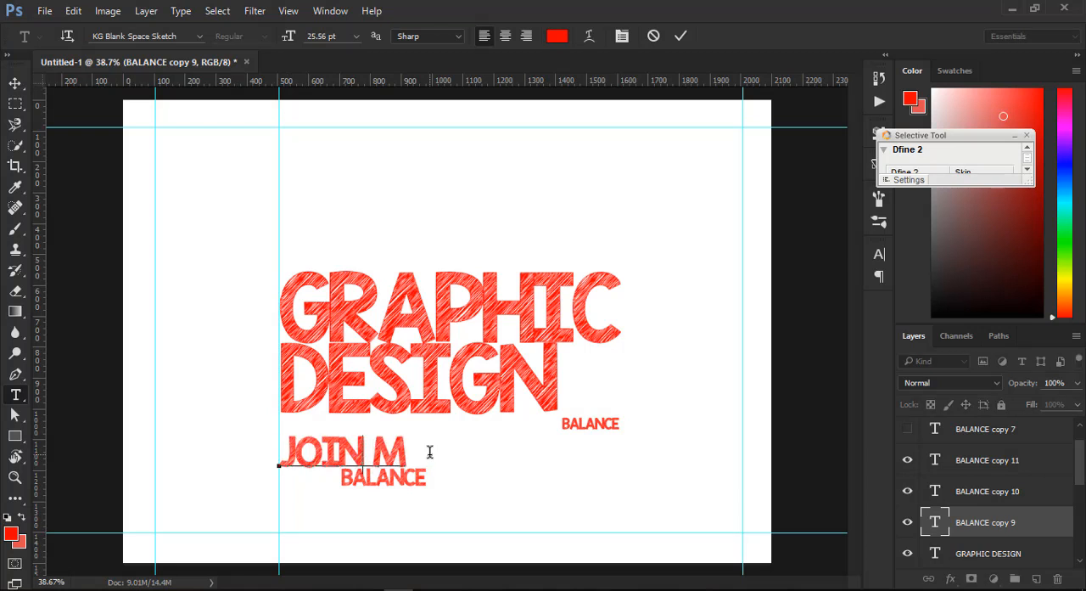
key("BackSpace")
key("BackSpace")
type("NOW")
left_click(359, 443)
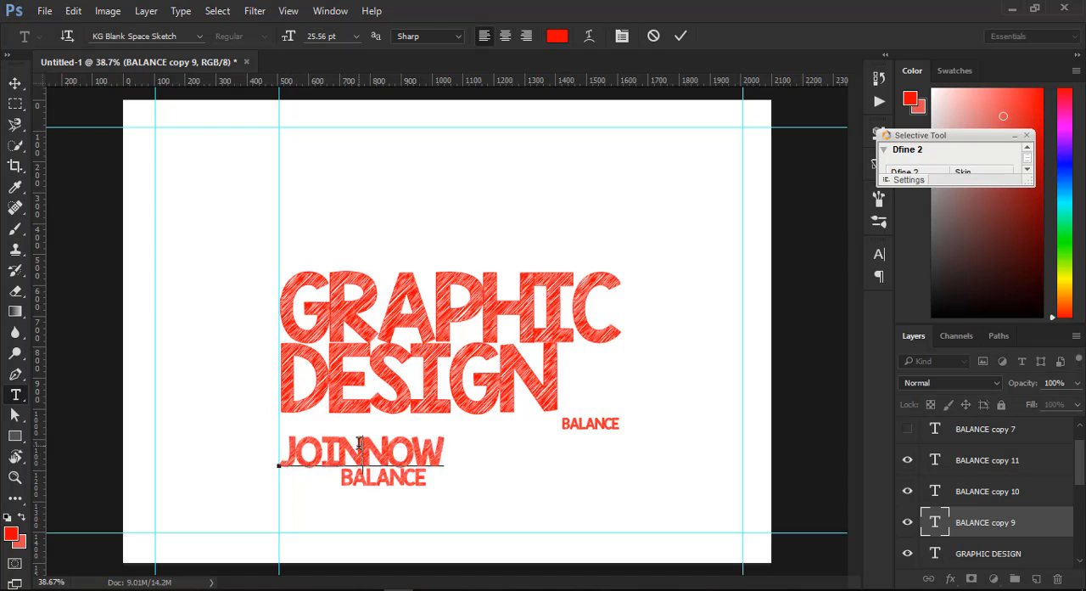
left_click(15, 84)
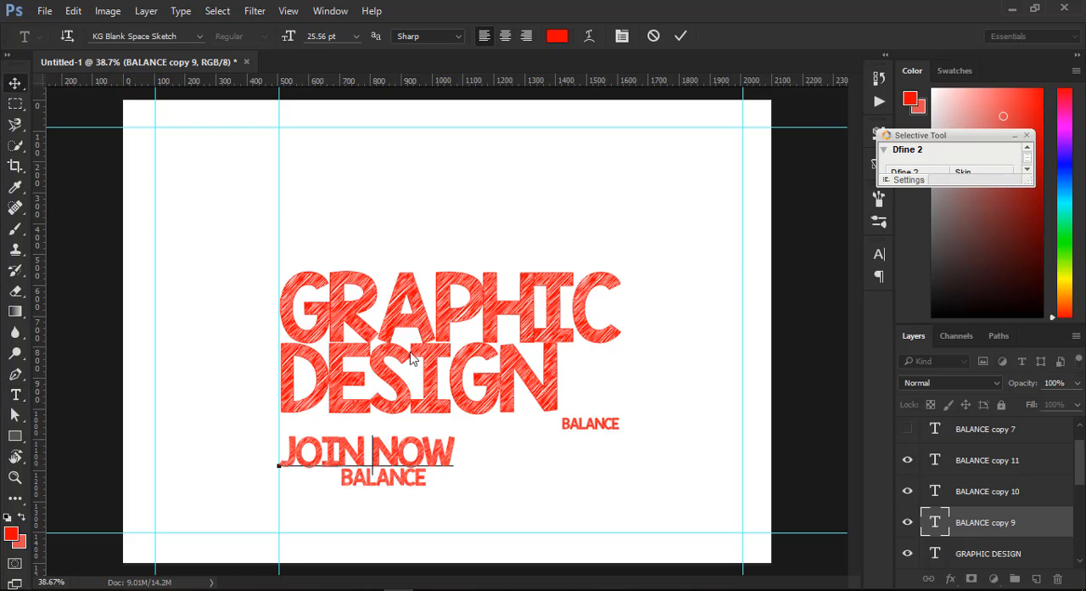
- Move the smallest BALANCE copy beside the other one below JOIN NOW, and hide the BALANCE copy 11 and BALANCE copy 10 layers
left_click(576, 428)
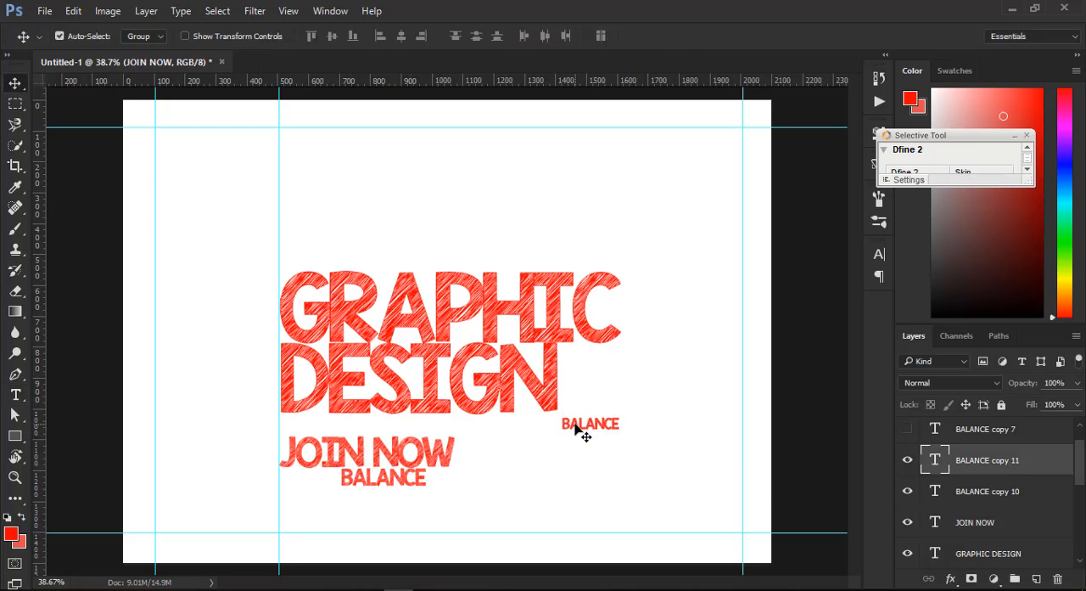
left_click_drag(602, 432, 437, 473)
left_click(897, 465)
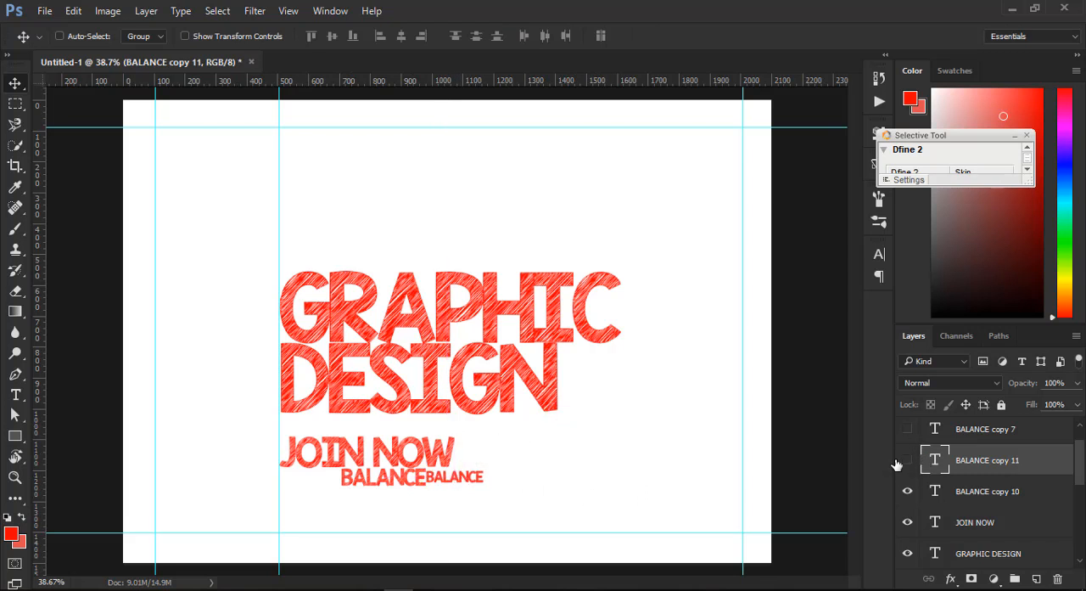
left_click(907, 490)
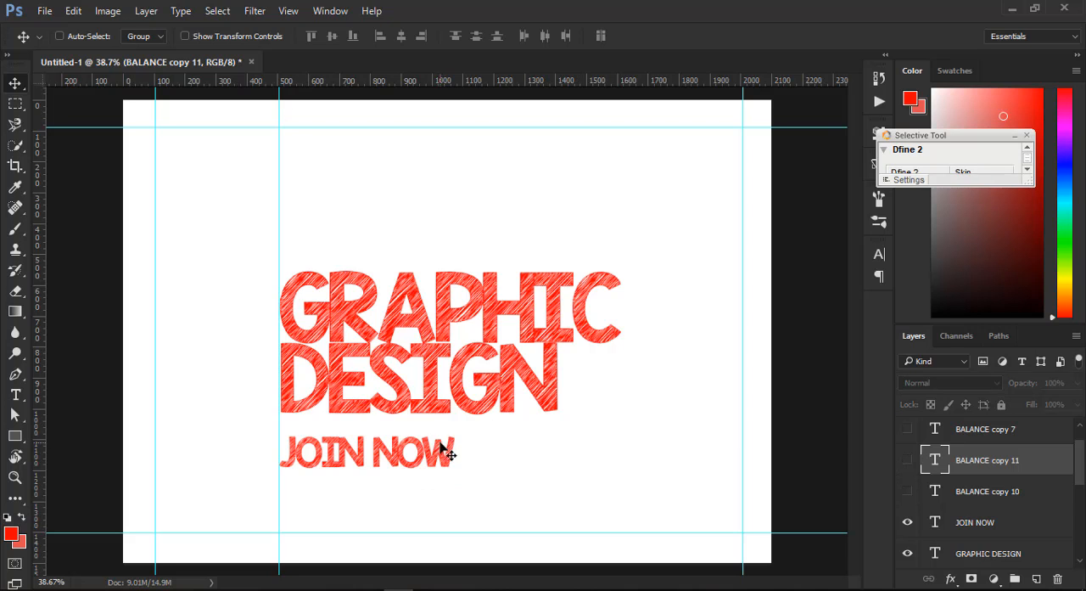
- Scale the JOIN NOW text to about 228% and position it directly beneath DESIGN
left_click(432, 457, "ctrl")
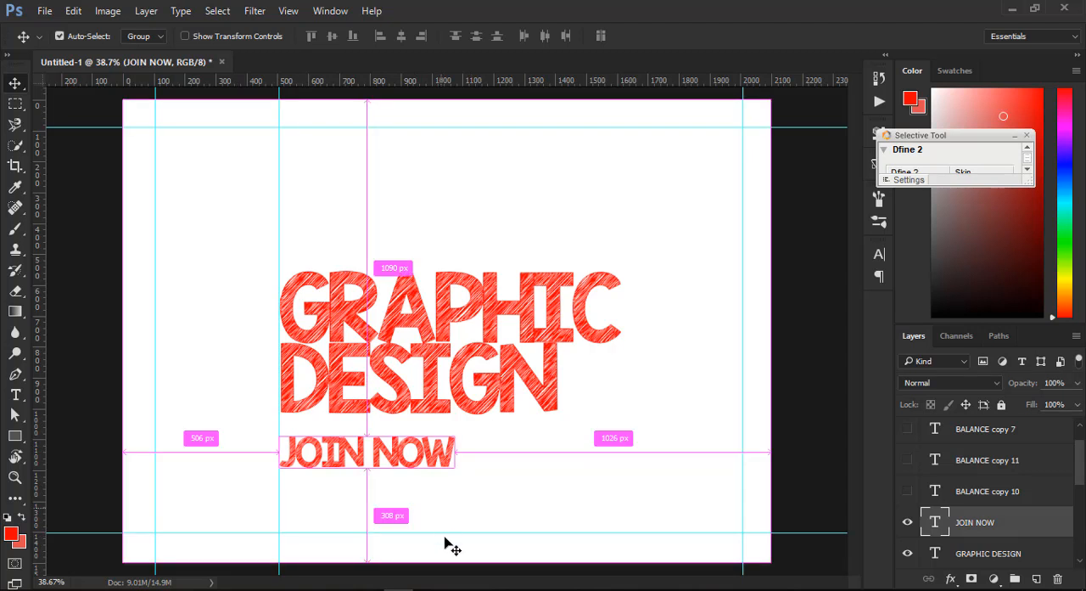
key("ctrl+t")
left_click_drag(454, 468, 684, 585)
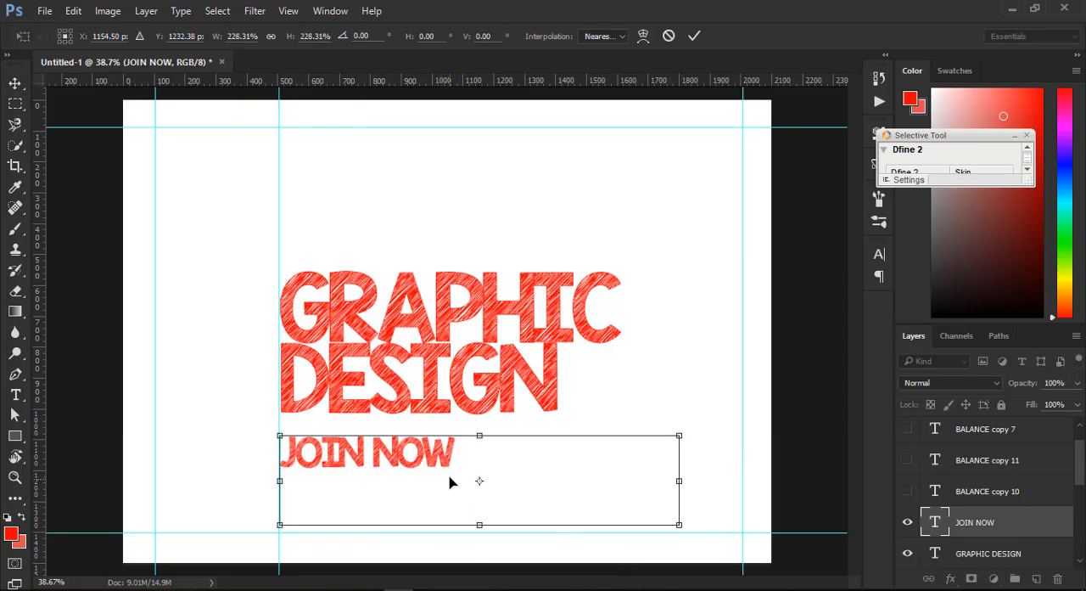
left_click_drag(432, 470, 422, 450)
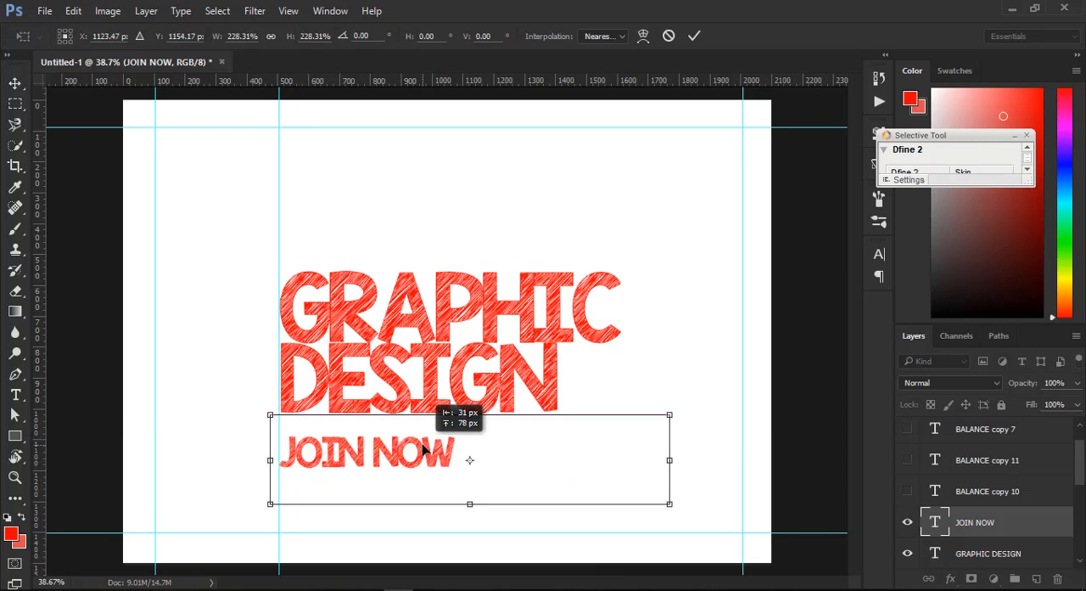
key("Return")
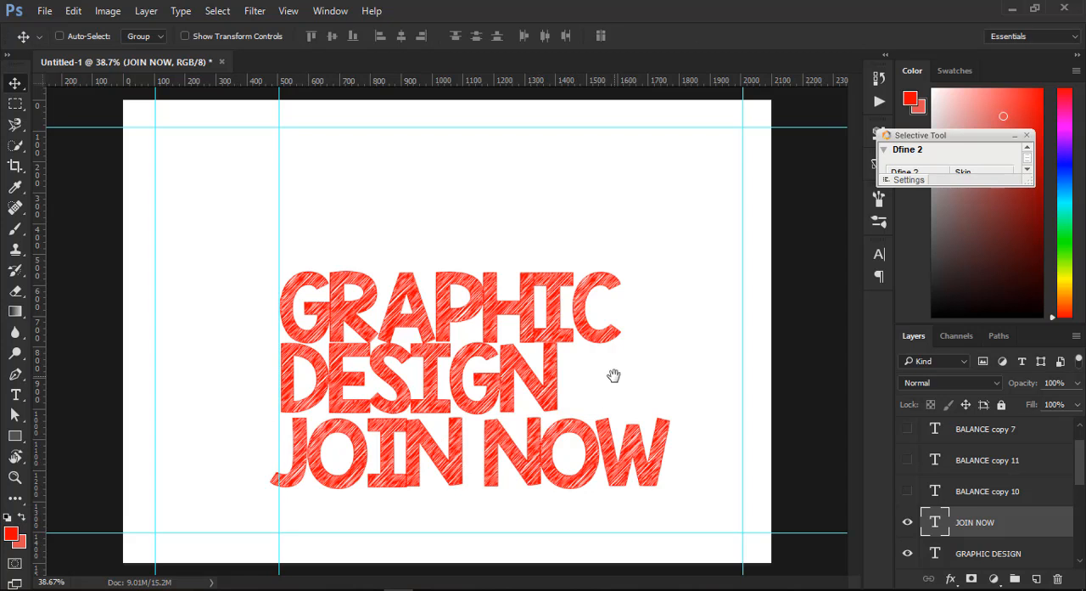
- Duplicate the JOIN NOW text over the GRAPHIC DESIGN lines and retype the copy as 20 FEB
left_click_drag(596, 363, 654, 249)
left_click(16, 395)
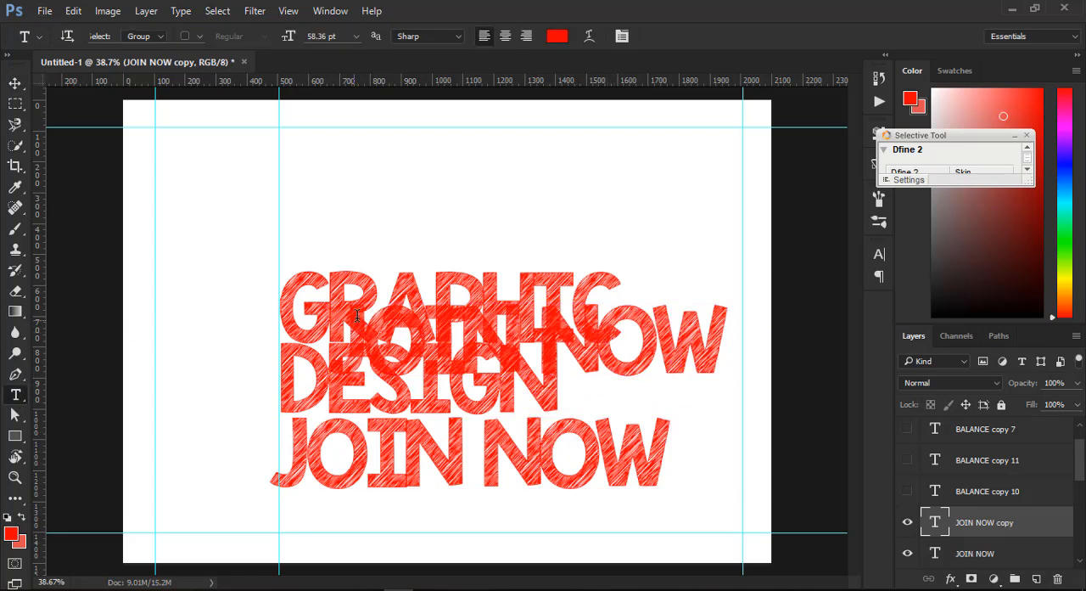
left_click_drag(373, 317, 734, 356)
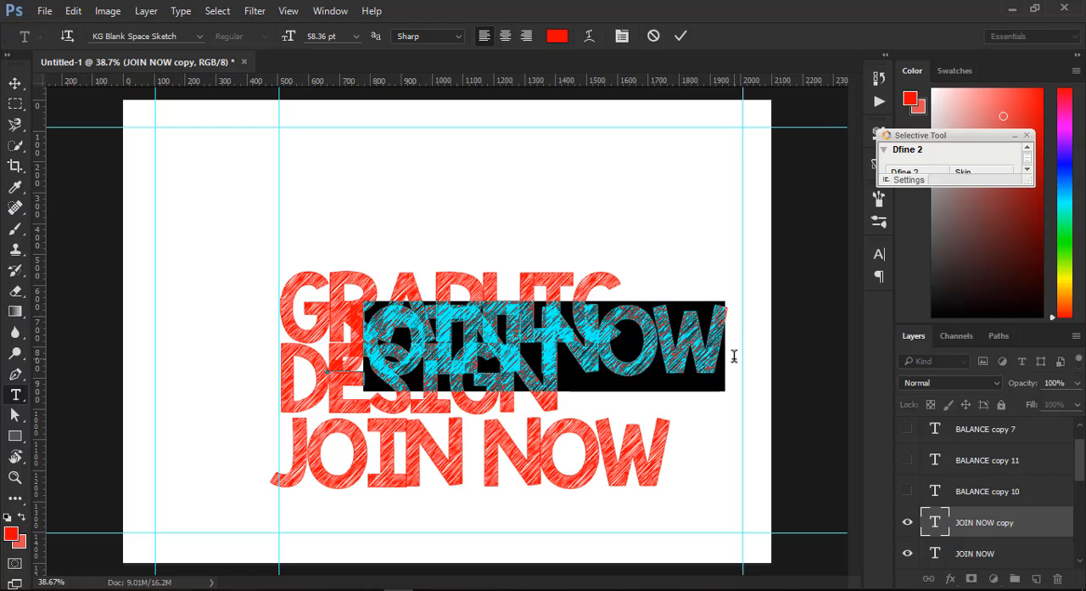
left_click(734, 355)
key("ctrl+a")
type("20 FEB")
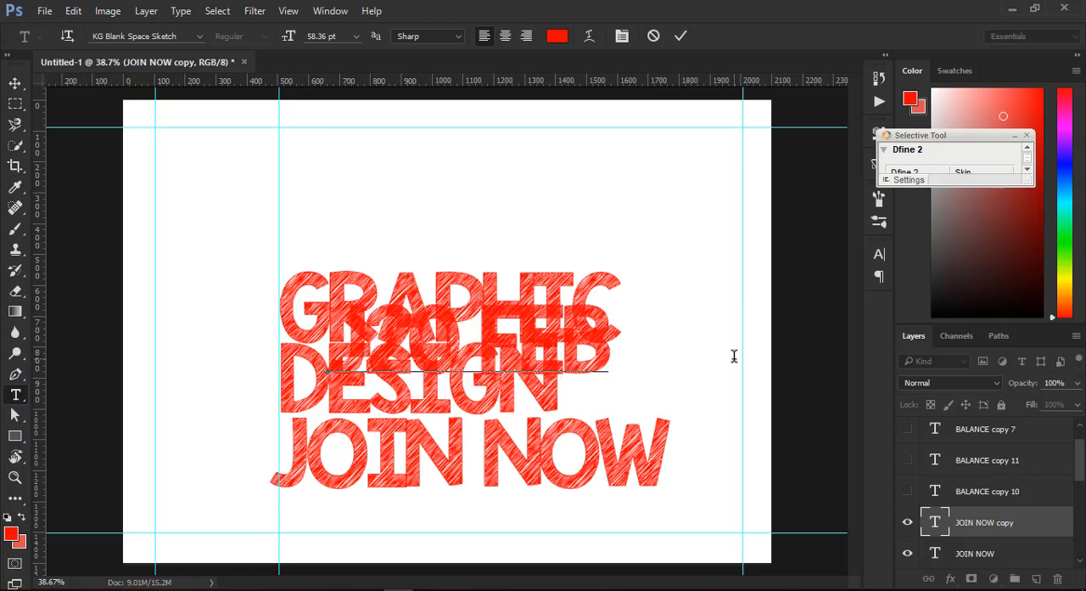
left_click(16, 84)
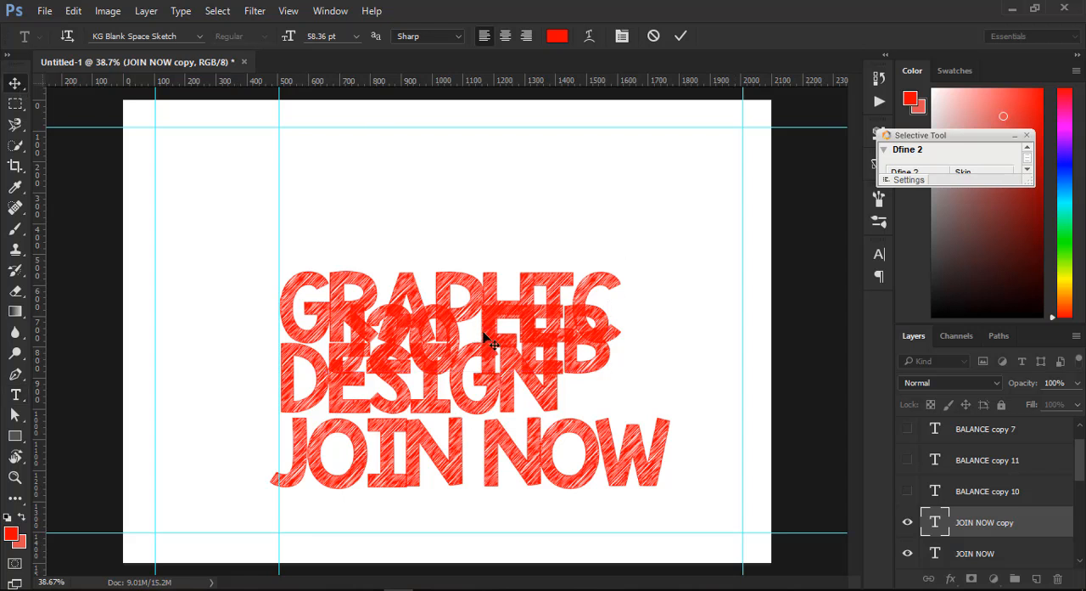
- Shift the J20 FEB text towards the end of the DESIGN line and delete its stray leading J
left_click_drag(486, 339, 641, 388)
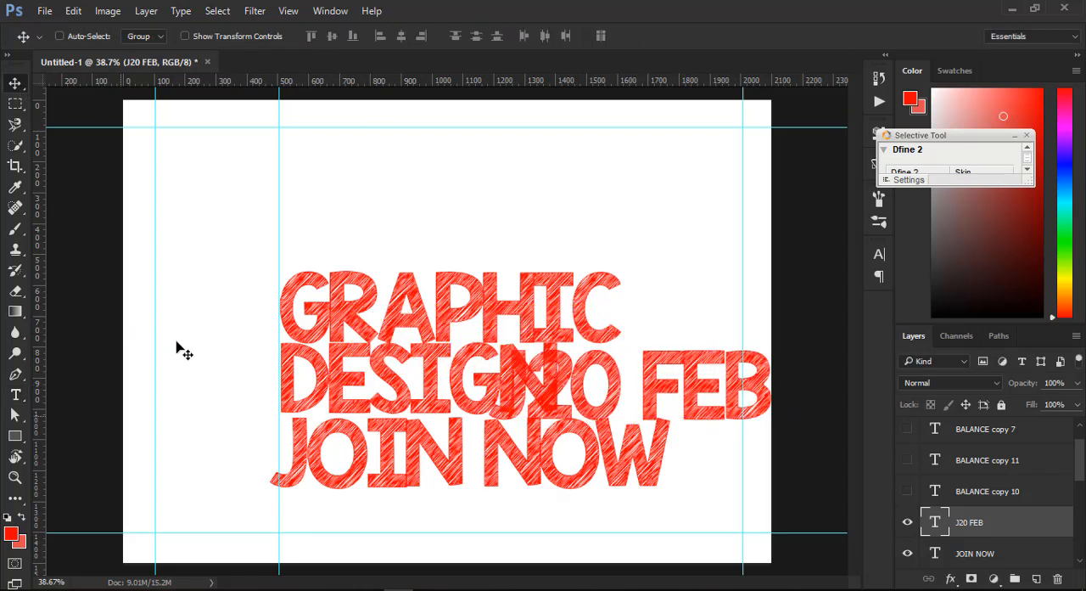
left_click(15, 395)
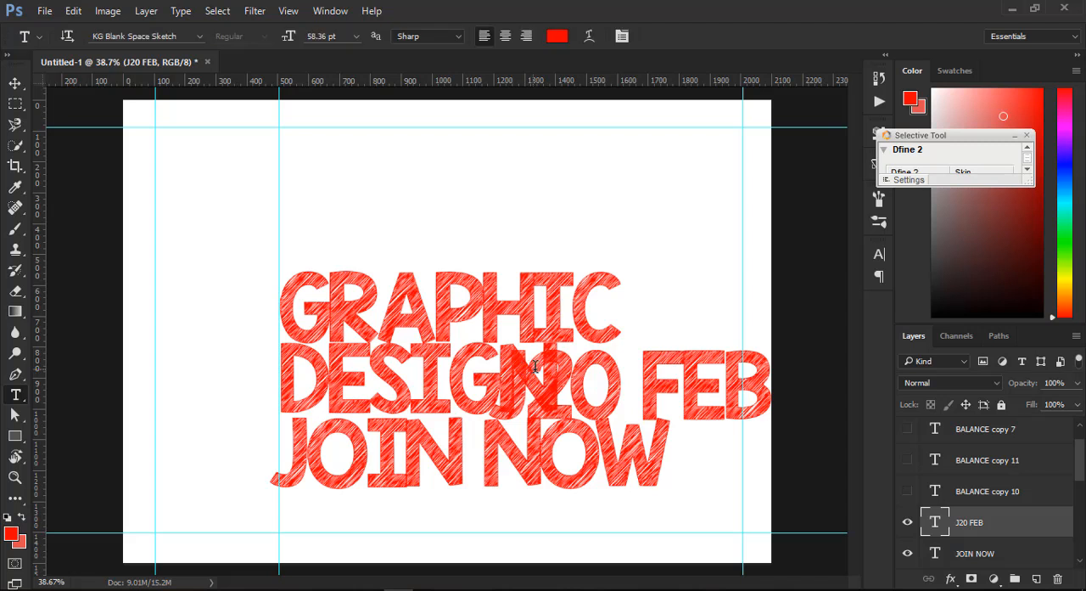
left_click_drag(526, 372, 495, 365)
key("BackSpace")
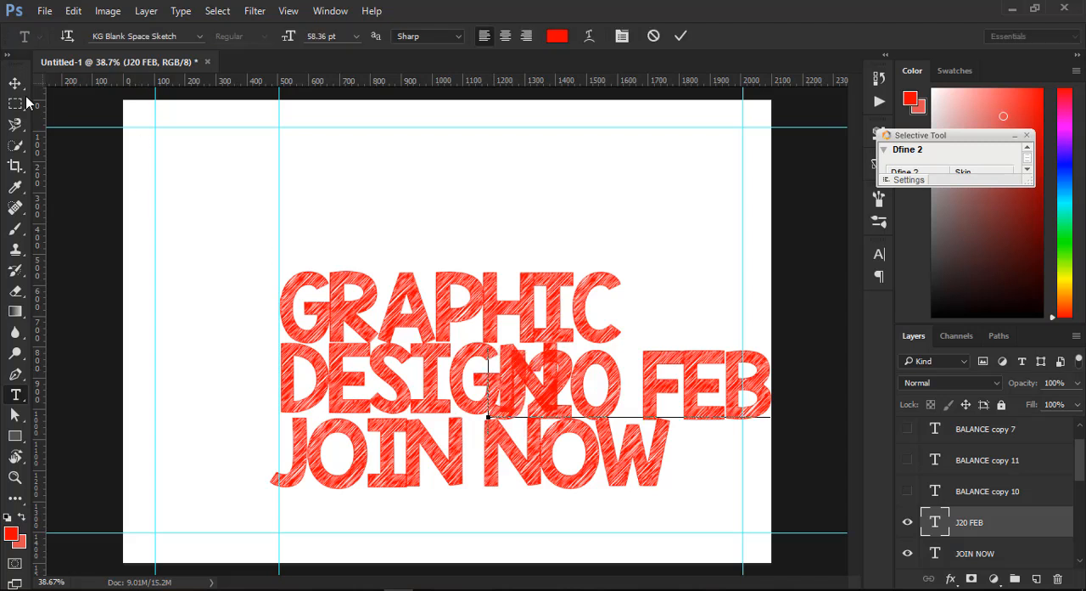
- Move the 20 FEB text directly above GRAPHIC, with its left edge at the vertical text guide
key("ctrl")
left_click_drag(574, 387, 368, 235)
key("ctrl+Return")
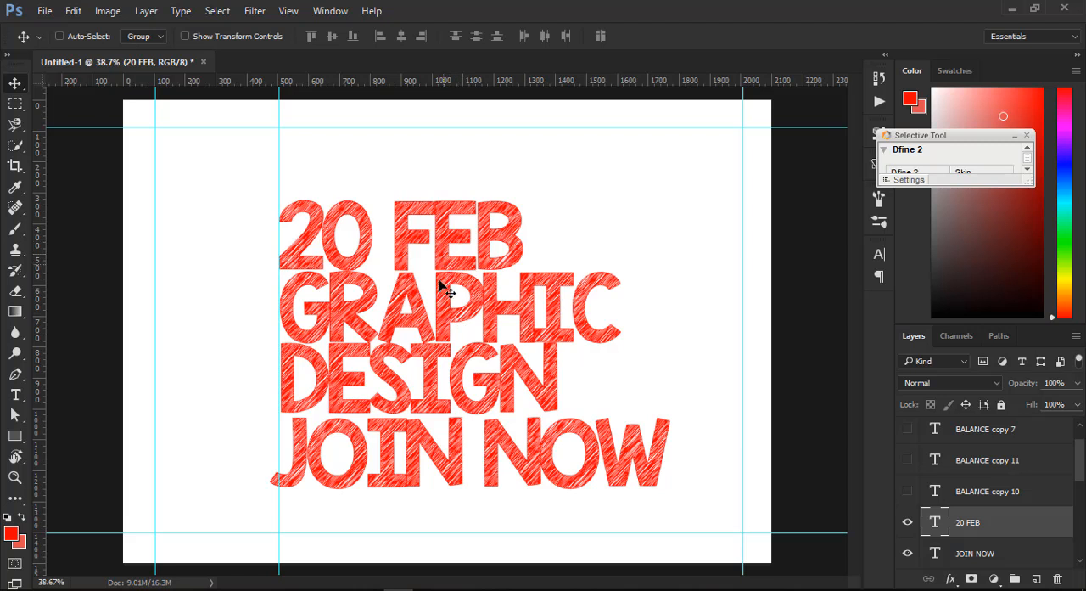
key("ctrl")
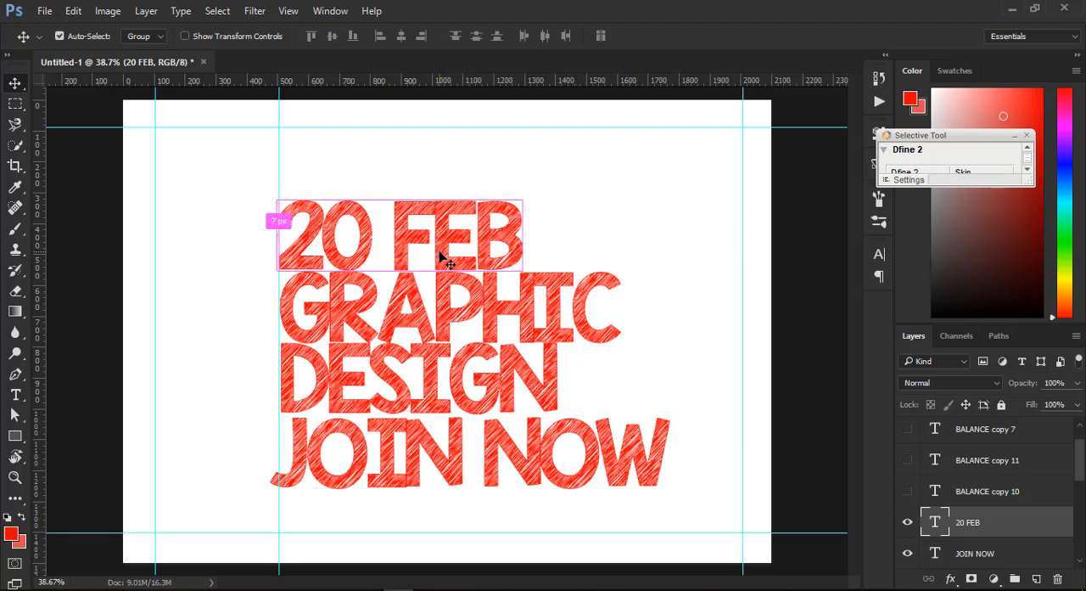
- Scale the 20 FEB text down to about 40% and place it directly above GRAPHIC at the vertical text guide
key("ctrl+t")
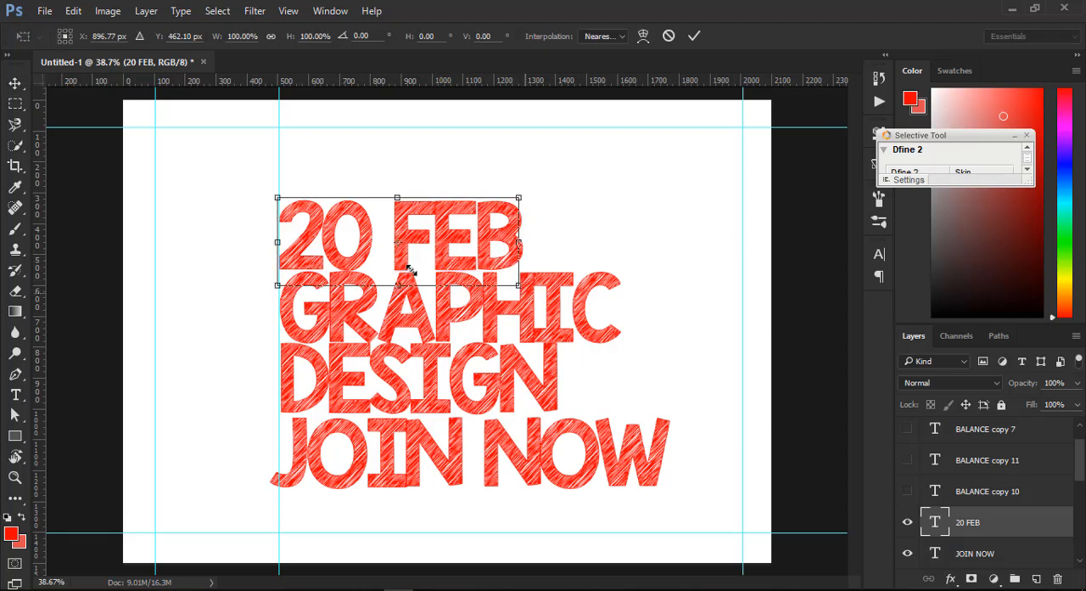
left_click_drag(524, 271, 368, 263)
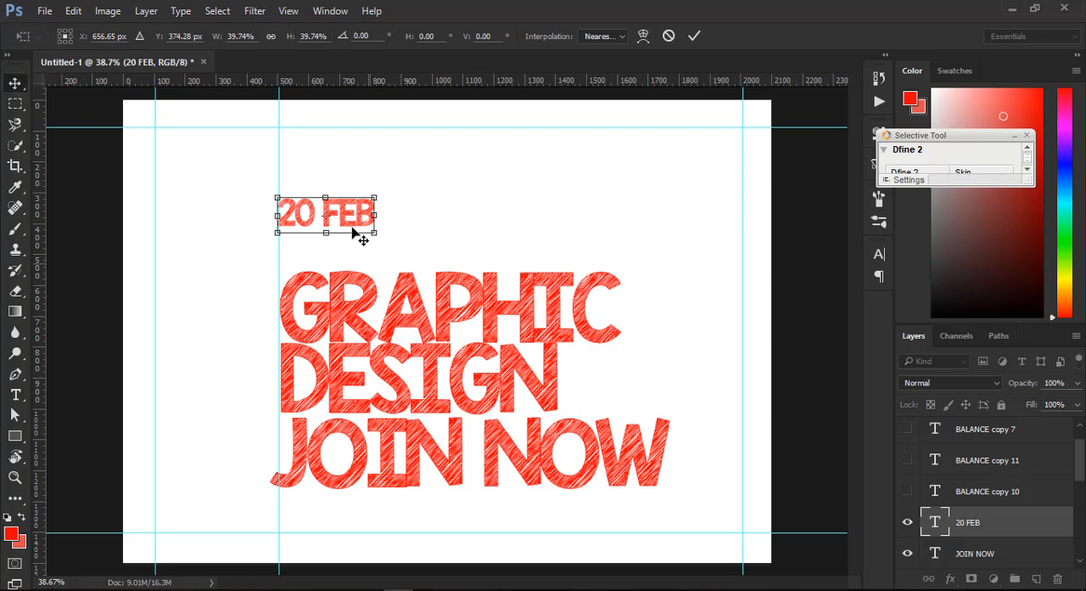
key("Return")
left_click_drag(337, 204, 339, 237)
- Scale the JOIN NOW text down to a small line and place it just beneath DESIGN, its left edge at the vertical text guide
left_click(455, 443, "ctrl")
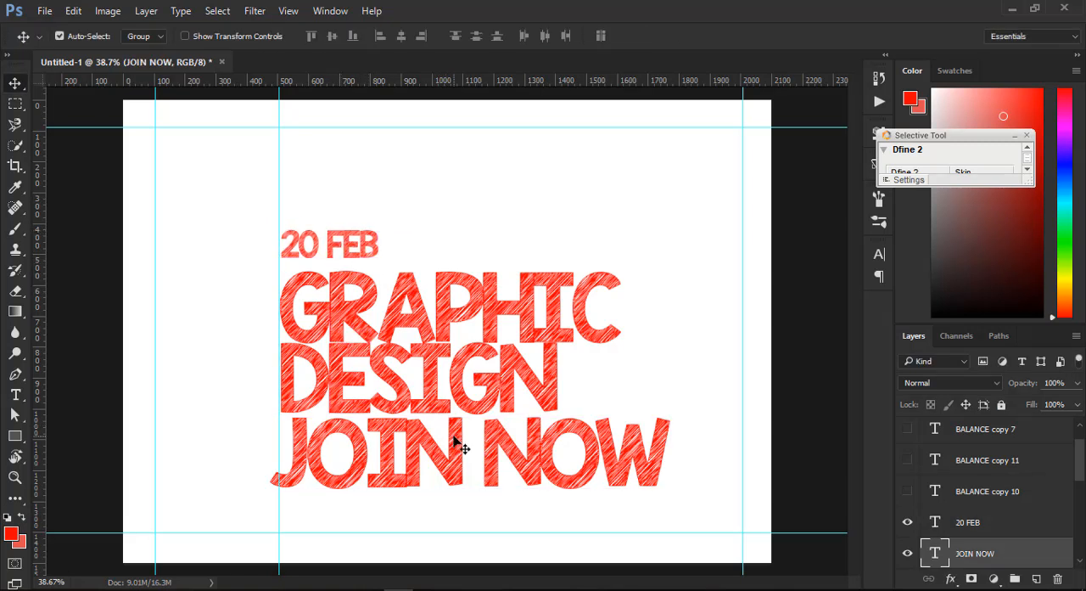
key("ctrl+t")
left_click_drag(669, 504, 344, 438)
key("Return")
key("shift+Down")
key("shift+Down")
key("shift+Down")
key("shift+Down")
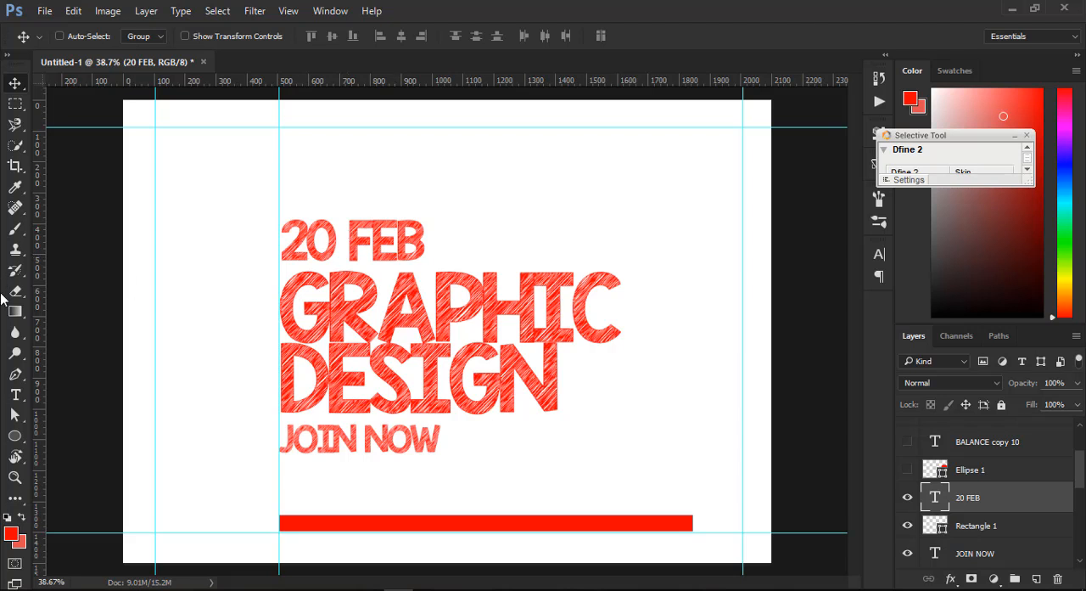
- Draw a red circle about 93 px wide and a red square about 83 px wide between JOIN NOW and the canvas's right margin
left_click(14, 435)
left_click_drag(519, 436, 565, 464)
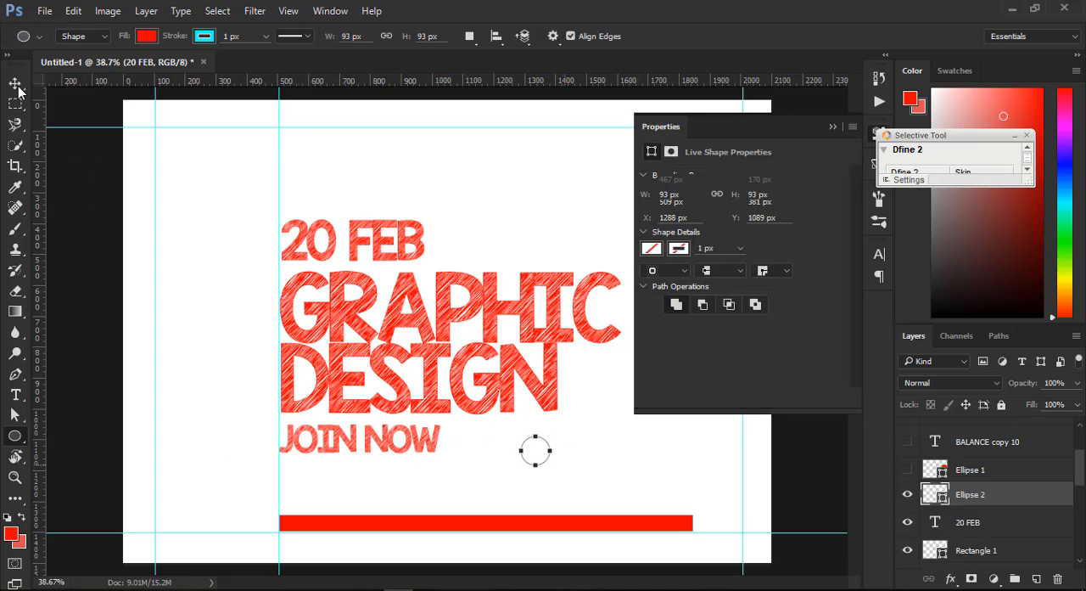
right_click(15, 436)
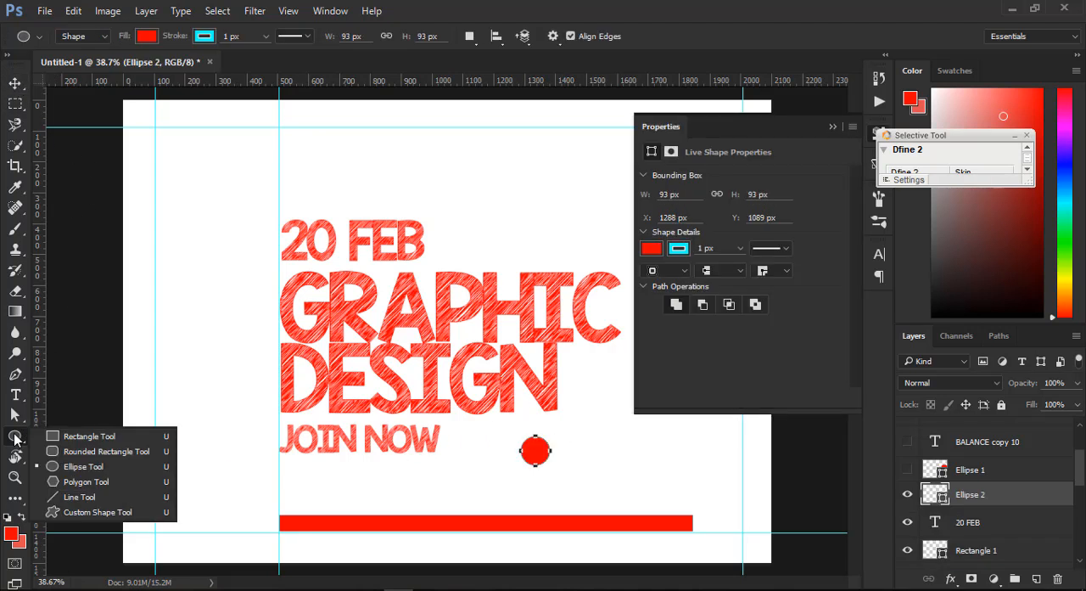
left_click(82, 435)
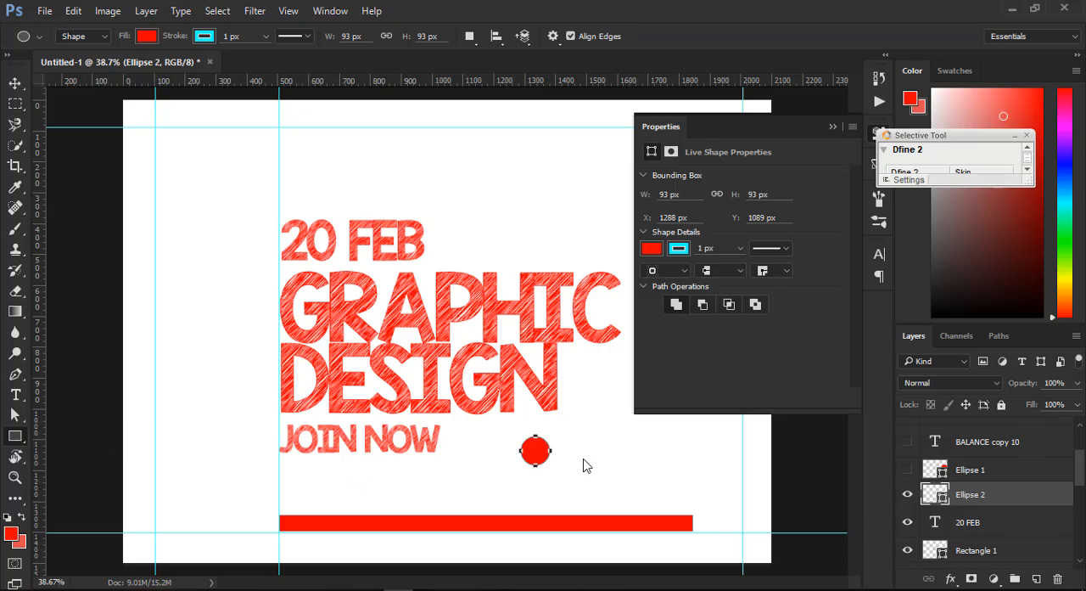
left_click_drag(582, 423, 608, 450)
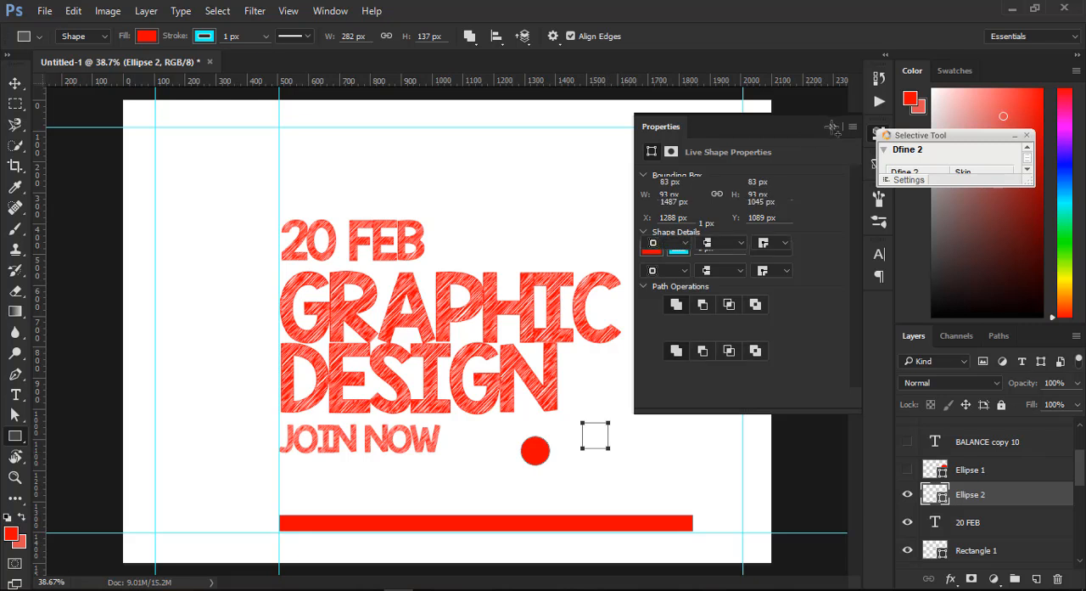
left_click(832, 126)
left_click(15, 82)
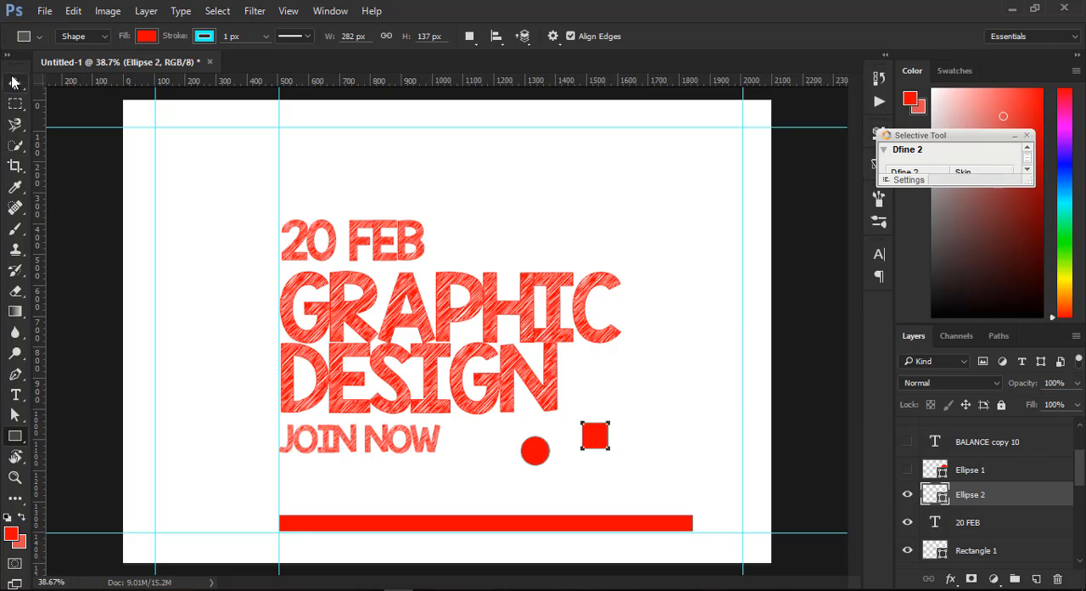
- Position the circle and square beside the end of DESIGN, and scatter smaller copies after JOIN NOW, above 20 FEB and above the end of GRAPHIC
left_click(543, 450)
left_click_drag(543, 456, 628, 415)
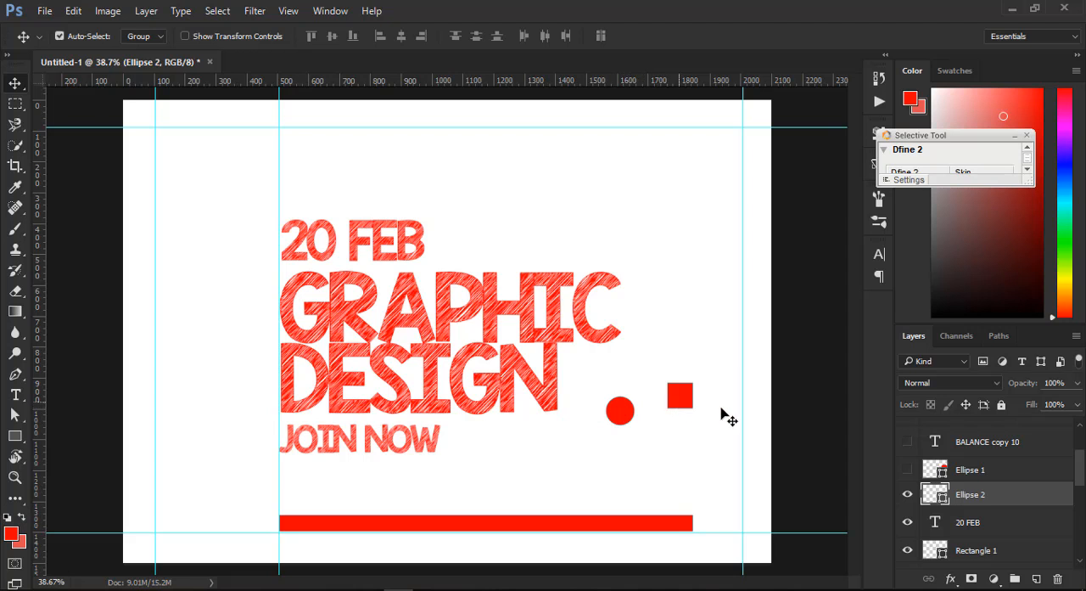
key("ctrl+t")
left_click_drag(728, 359, 486, 440)
key("Return")
key("ctrl+t")
key("Return")
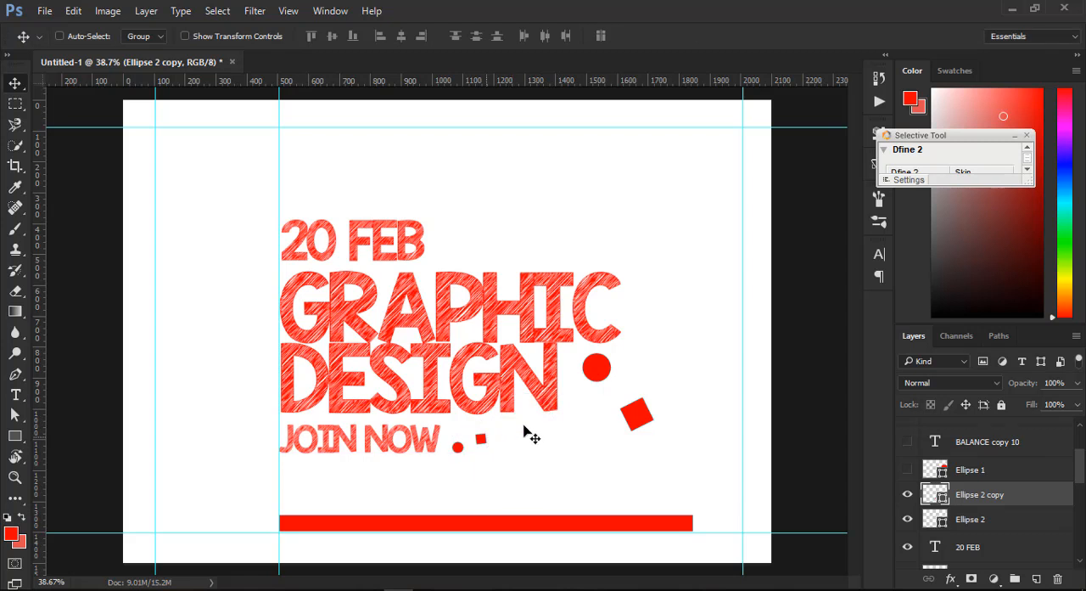
left_click_drag(460, 451, 383, 189)
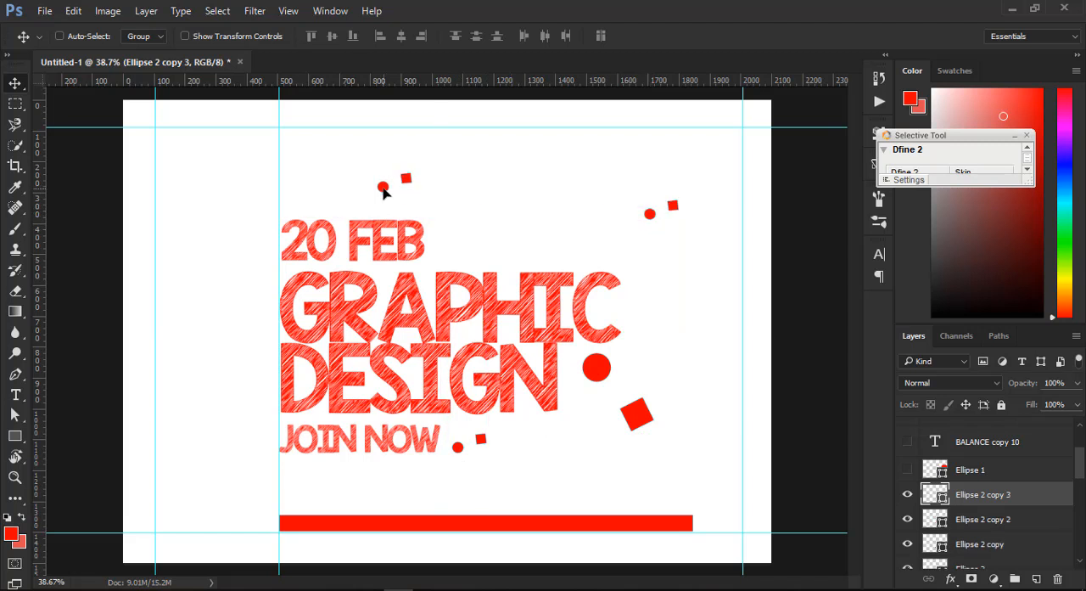
- Draw a red rectangle about 490 by 172 px covering the 20 FEB text, starting at the vertical text guide
left_click(20, 436)
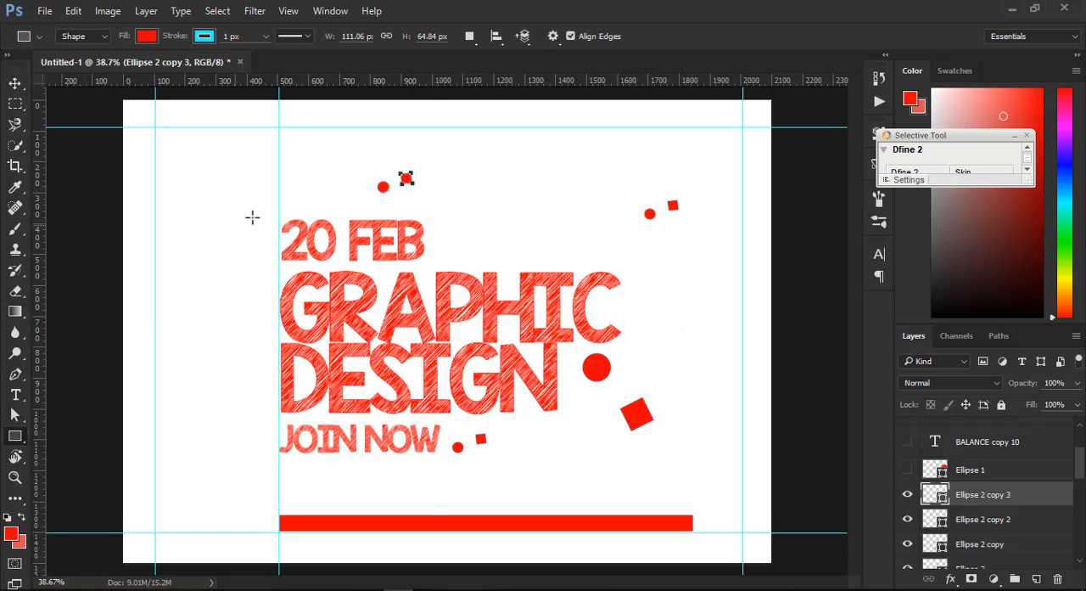
left_click_drag(279, 211, 431, 262)
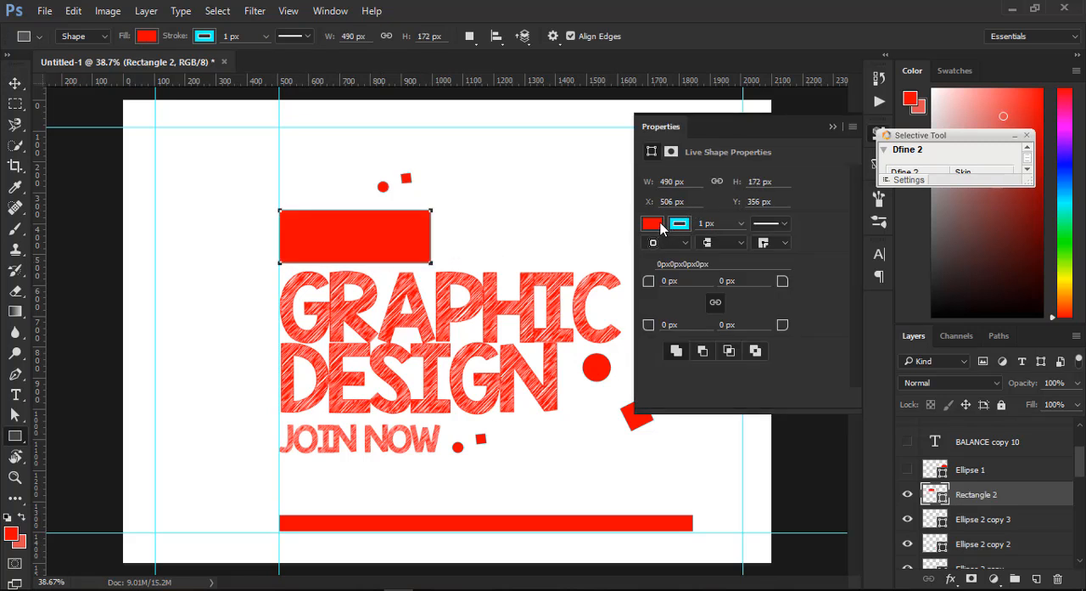
left_click(15, 82)
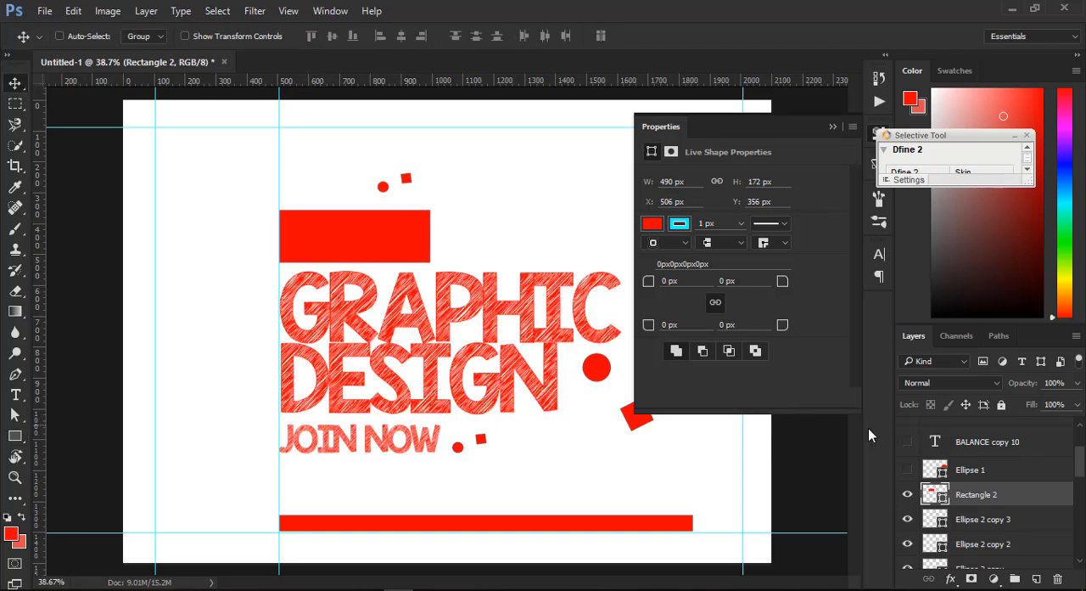
- Colour the 20 FEB text white, bring its layer to the front and centre it on the red rectangle
left_click(943, 467)
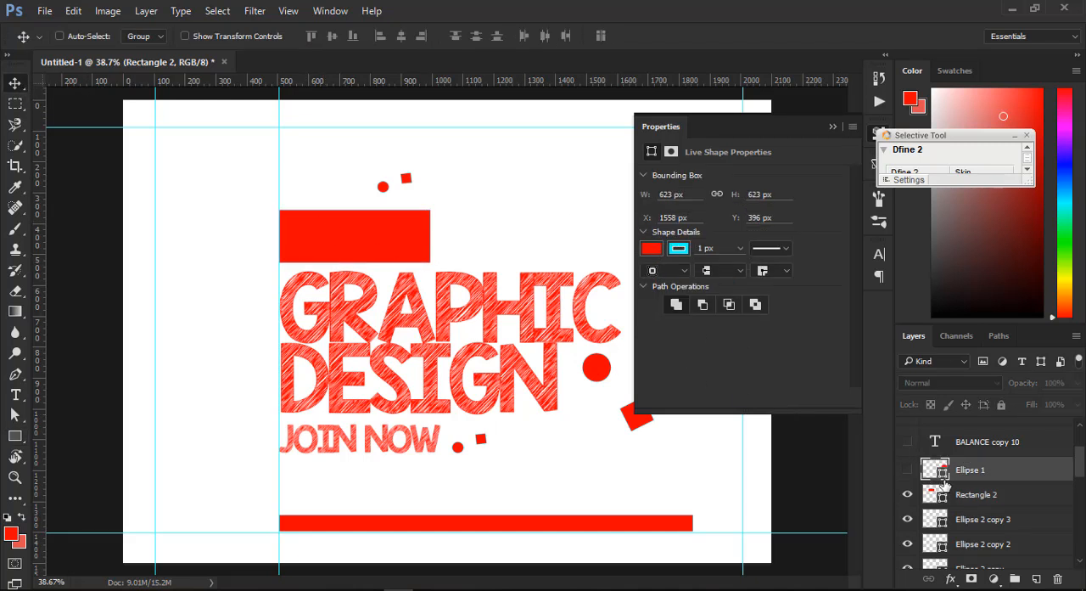
right_click(326, 229)
left_click(424, 253)
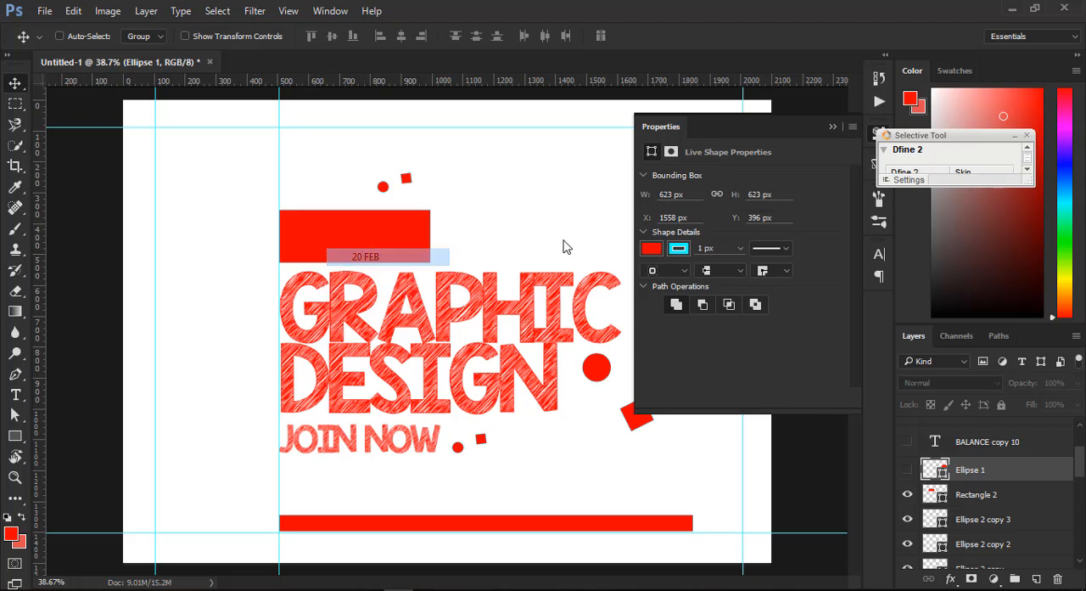
left_click(879, 253)
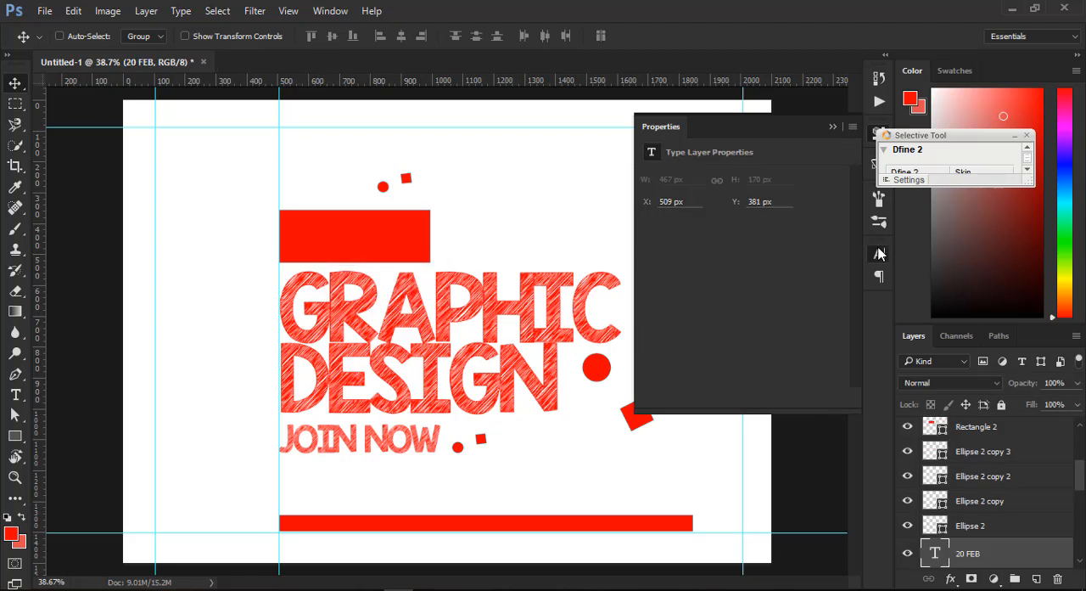
left_click(827, 354)
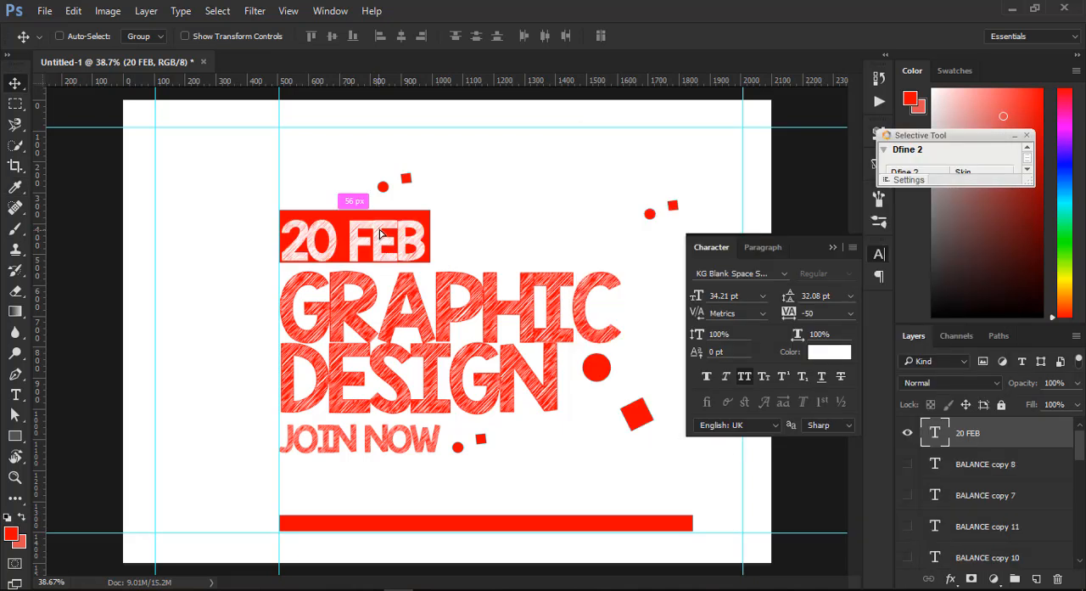
mouse_move(380, 234)
left_mouse_down()
mouse_move(399, 227)
mouse_move(384, 231)
mouse_move(389, 246)
left_mouse_up()
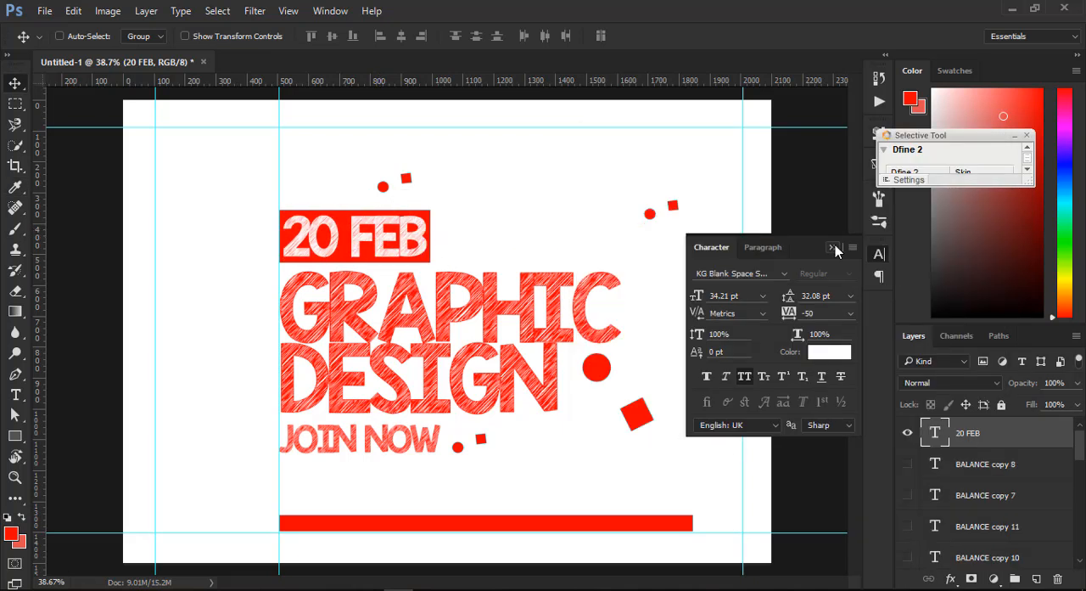
left_click(834, 246)
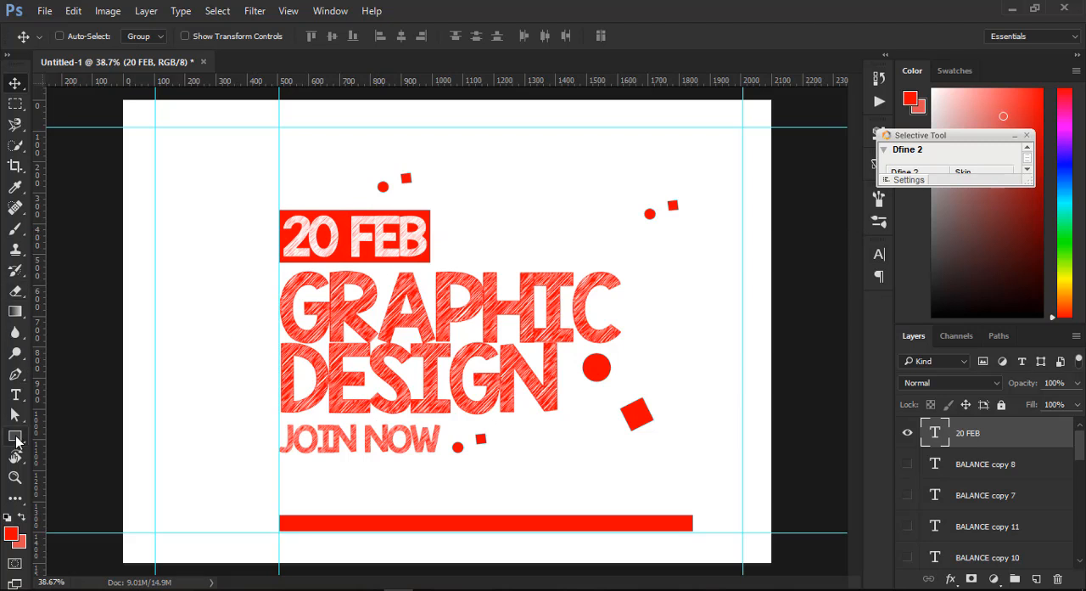
- Draw an ellipse about 658 by 182 px over the JOIN NOW text, starting at the vertical text guide
left_click(15, 436)
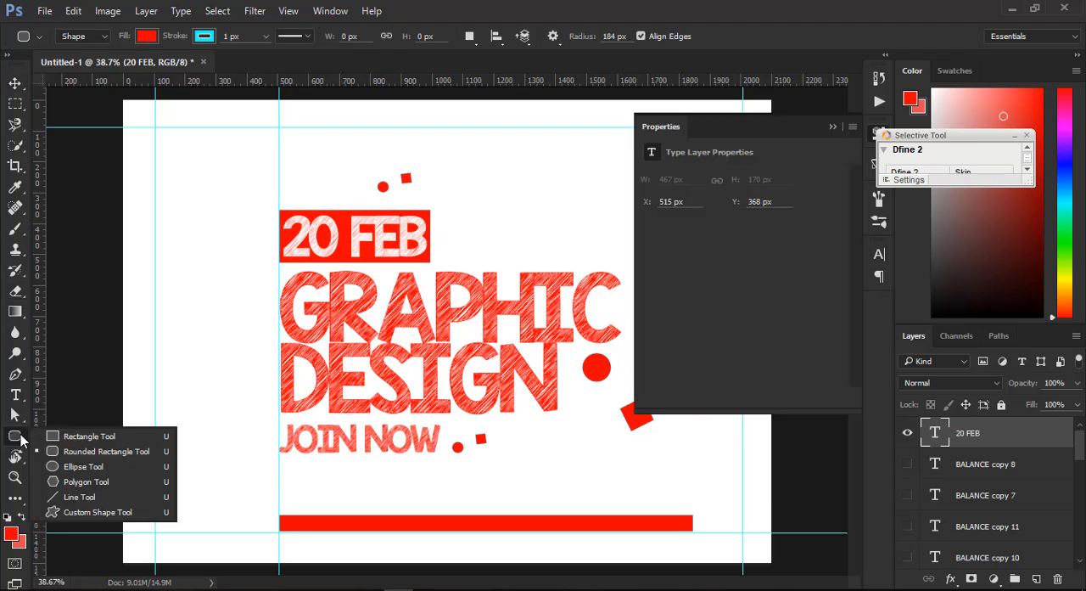
left_click(74, 466)
left_click_drag(275, 417, 476, 472)
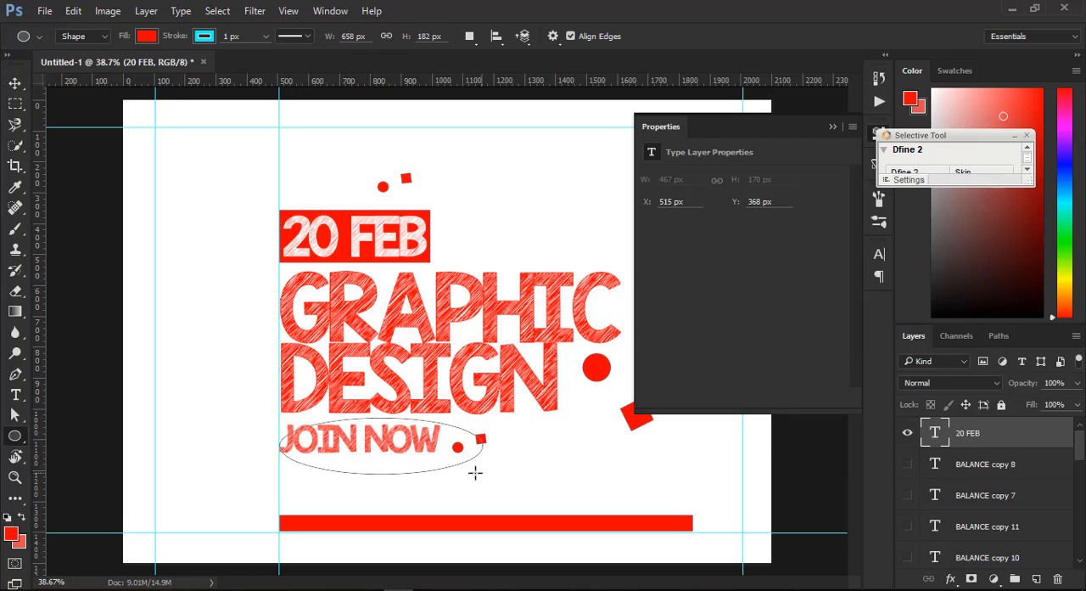
left_click(15, 82)
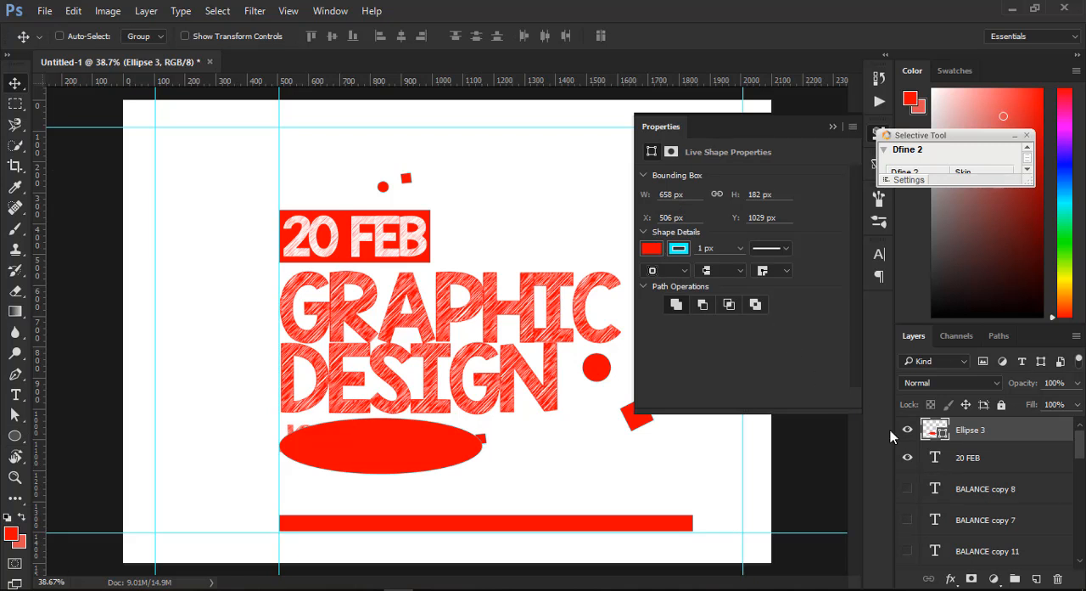
- Fill the ellipse over JOIN NOW with the dark red colour 310202
double_click(935, 431)
left_click(779, 331)
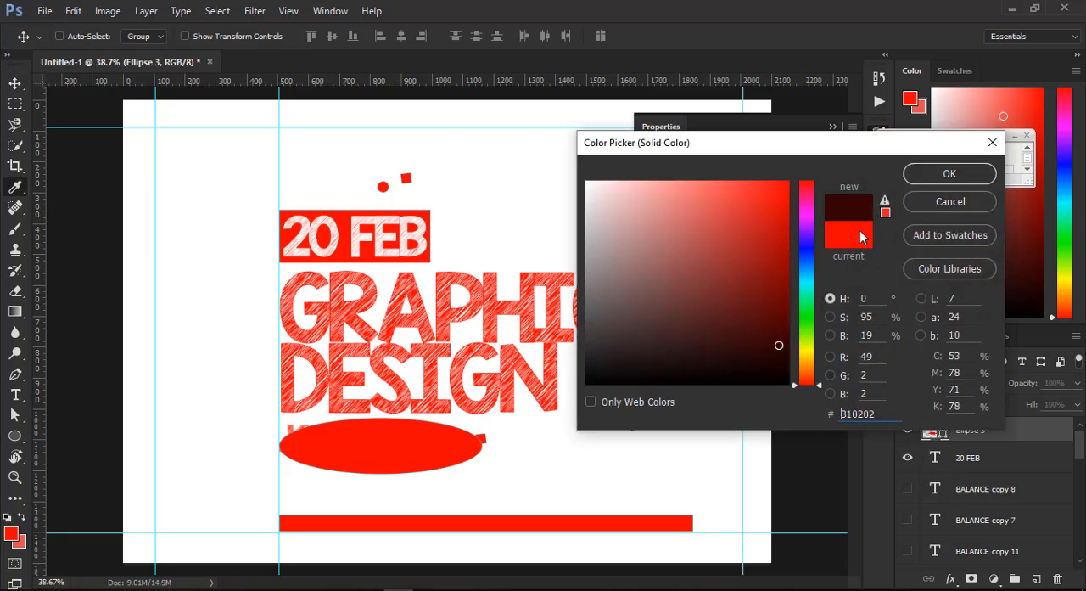
left_click(949, 173)
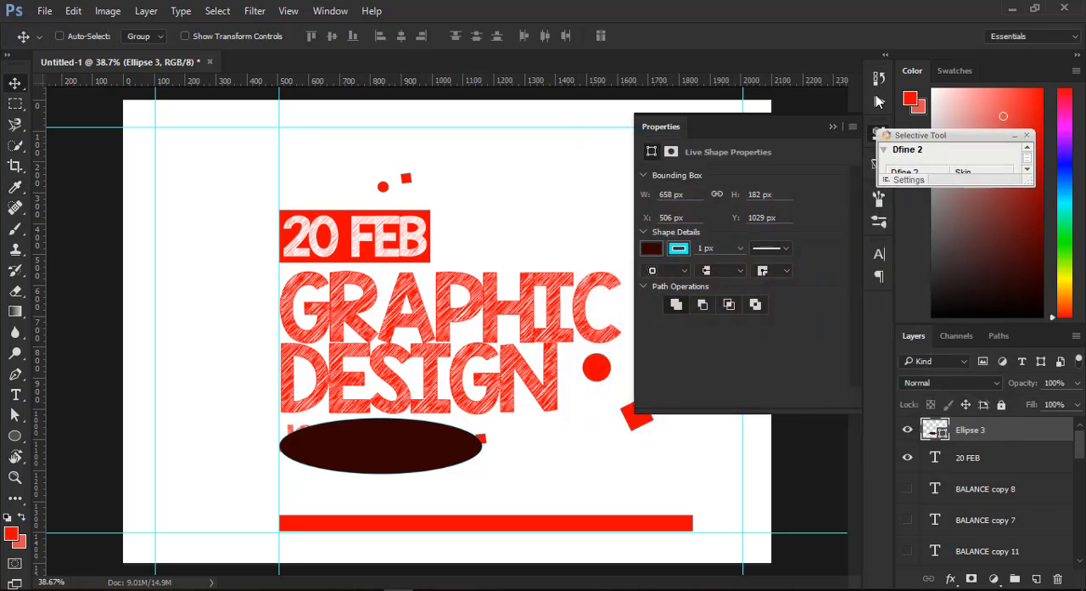
left_click(834, 127)
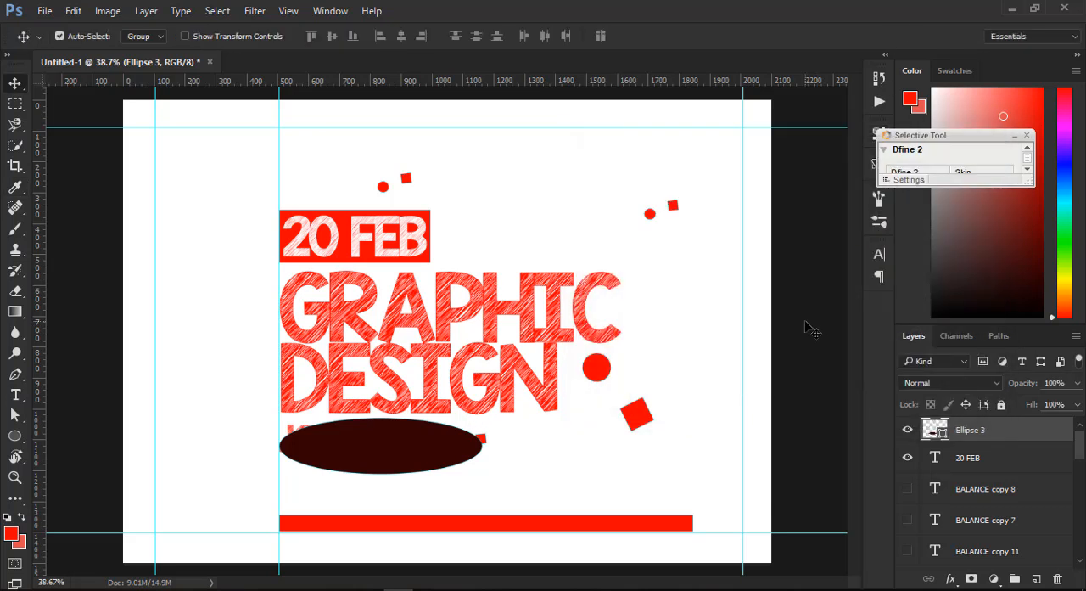
- Send the dark ellipse behind the JOIN NOW text and centre the text on it
key("ctrl+bracketleft")
key("ctrl+bracketleft")
key("ctrl+bracketleft")
key("ctrl+bracketleft")
key("ctrl+bracketleft")
key("ctrl+bracketleft")
key("ctrl+bracketleft")
key("ctrl+bracketleft")
key("ctrl+bracketleft")
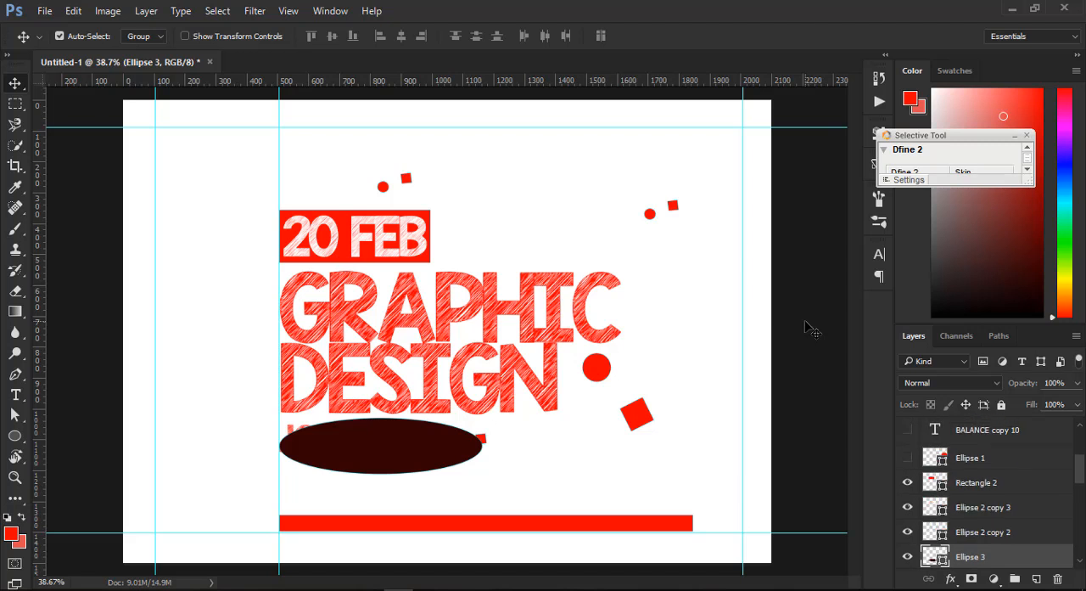
key("ctrl+bracketleft")
key("ctrl+bracketleft")
key("ctrl+bracketleft")
key("ctrl+bracketleft")
key("ctrl+bracketleft")
key("ctrl+bracketleft")
key("ctrl+bracketleft")
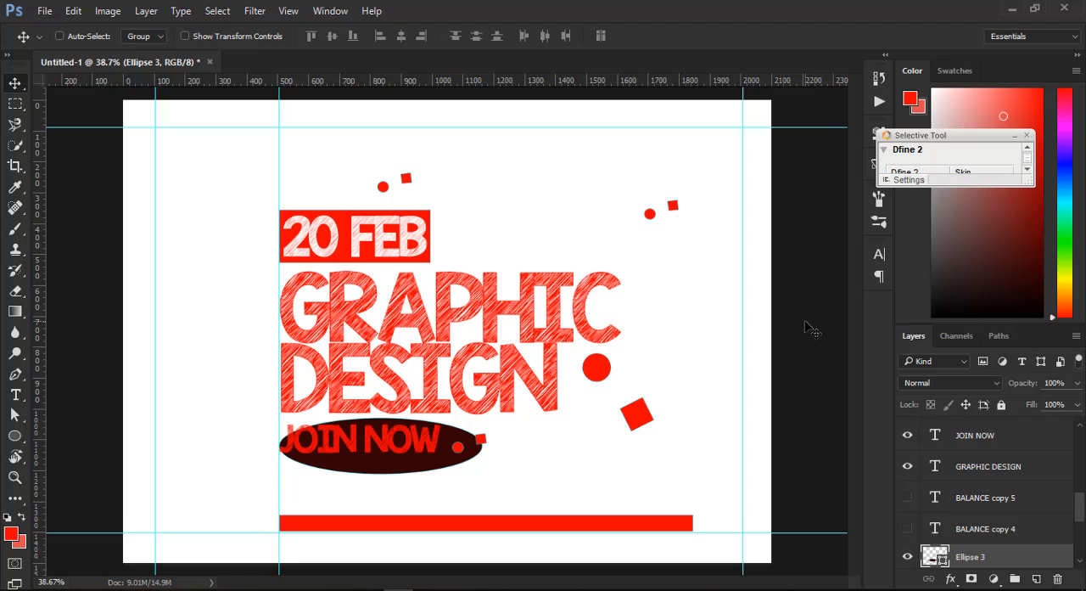
left_click(418, 442, "ctrl")
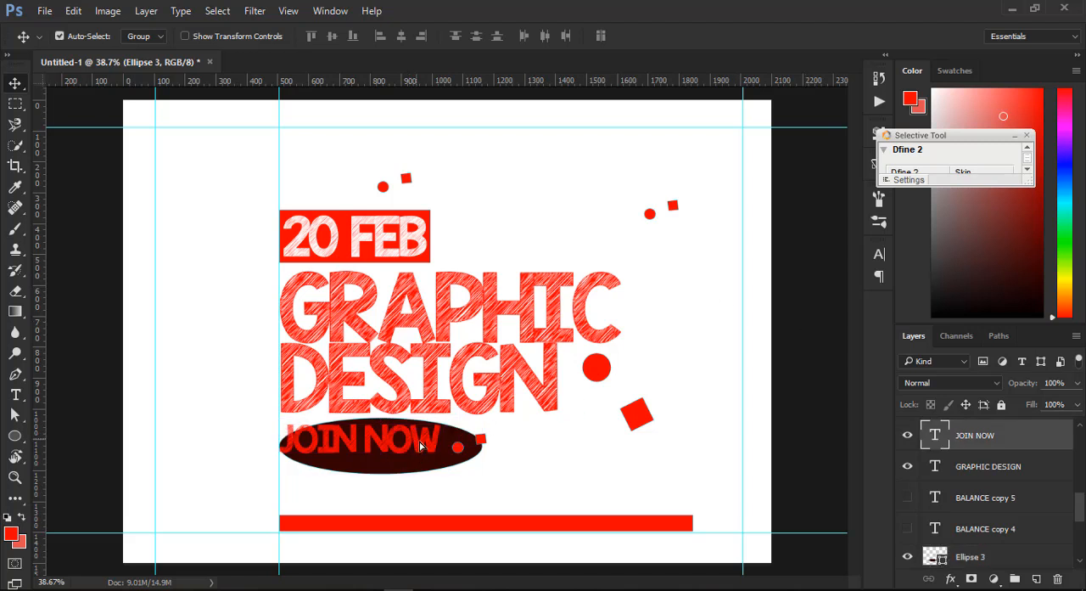
left_click_drag(420, 446, 434, 452)
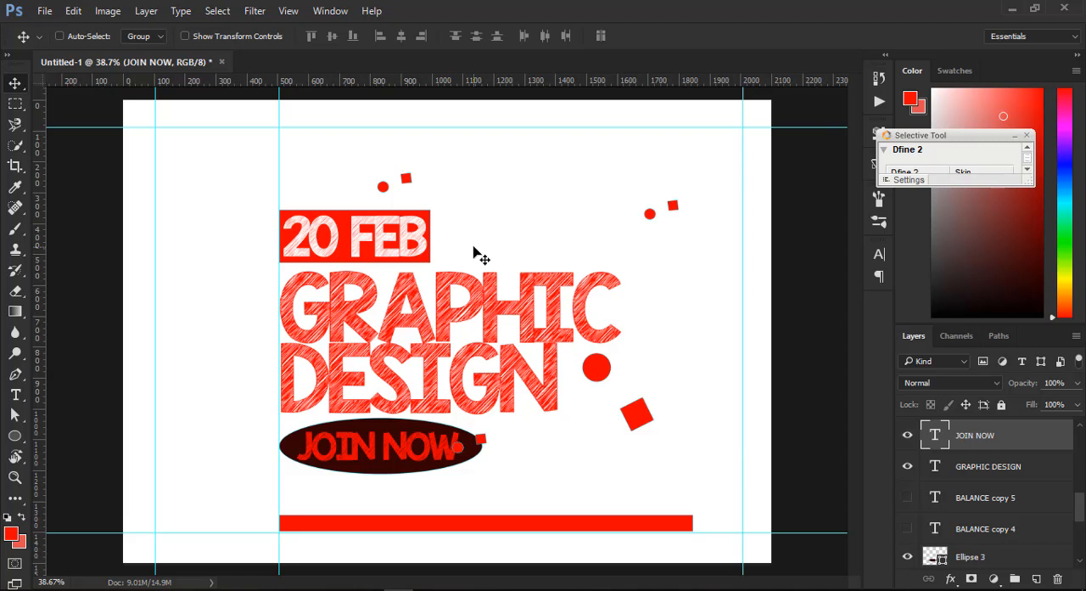
- Duplicate the red rectangle behind 20 FEB onto the JOIN NOW ellipse and widen the copy to cover the whole text
left_click(297, 221, "ctrl")
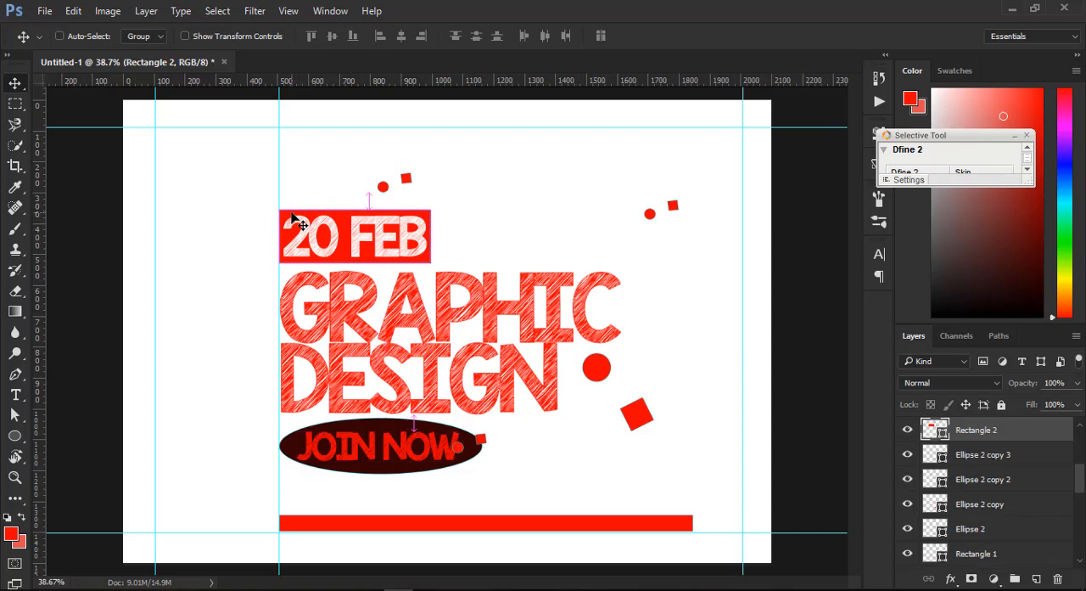
left_click_drag(349, 224, 351, 435)
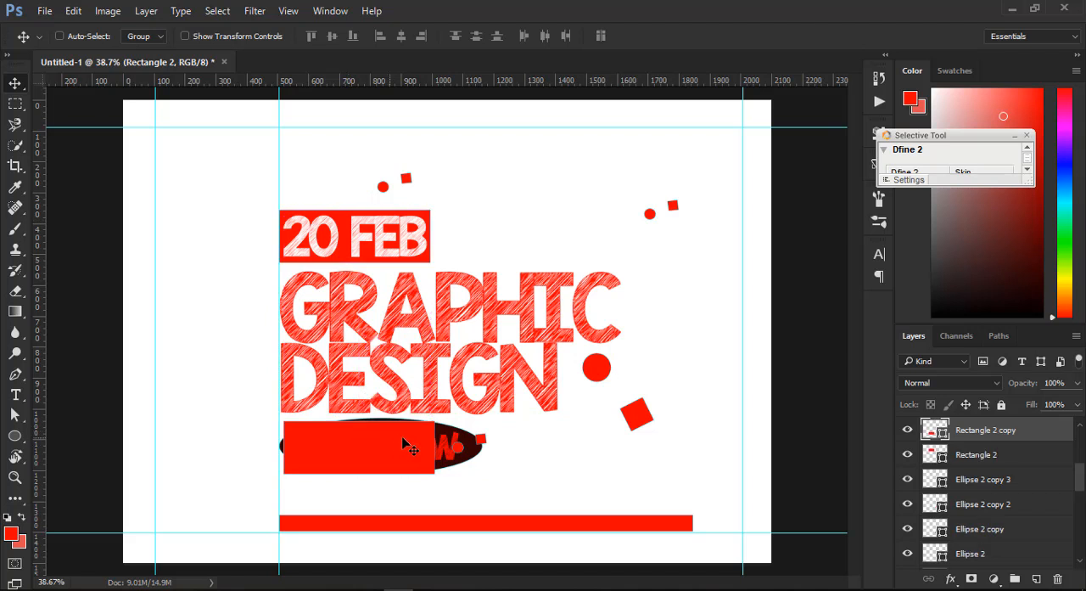
key("ctrl+t")
left_click_drag(436, 447, 499, 447)
key("Return")
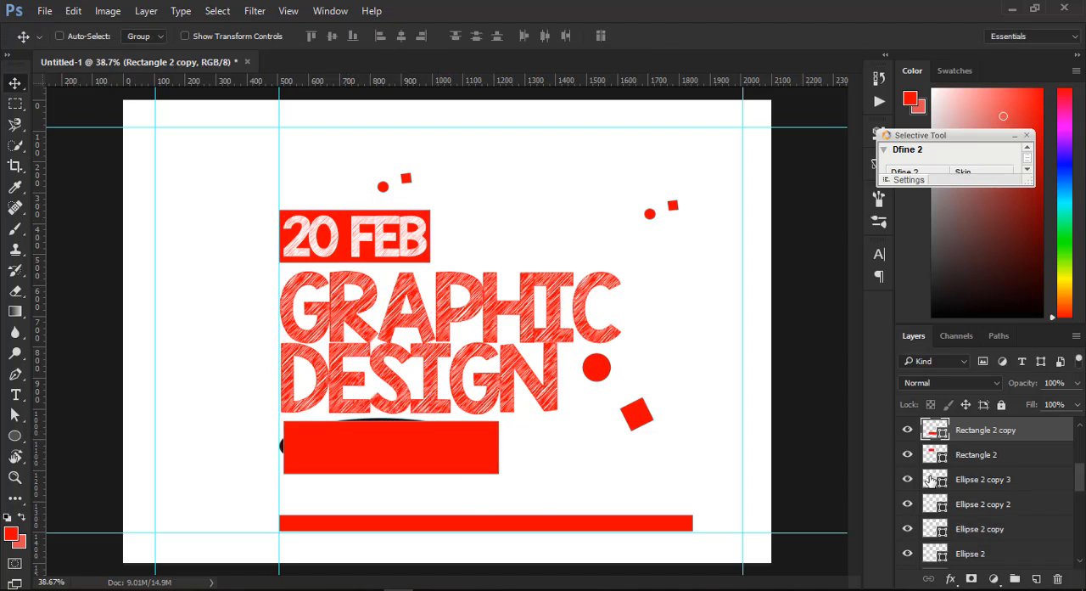
- Hide the small circle-and-square pairs above 20 FEB and above the end of GRAPHIC
left_click_drag(906, 482, 906, 507)
scroll(916, 513, "up", 4)
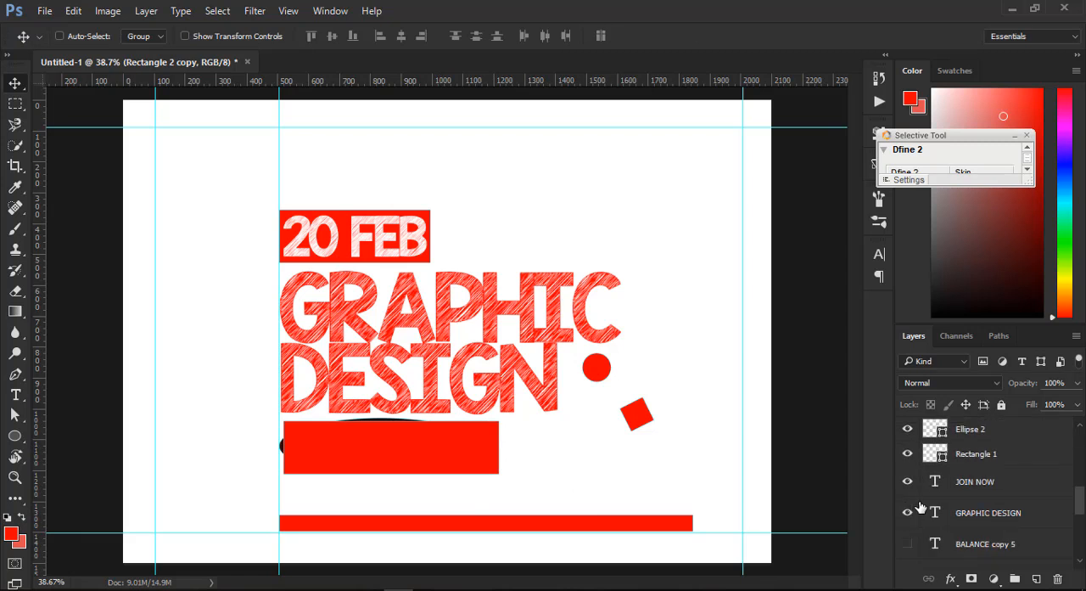
- Hide the dark ellipse behind the JOIN NOW text
scroll(921, 492, "down", 6)
scroll(921, 492, "down", 2)
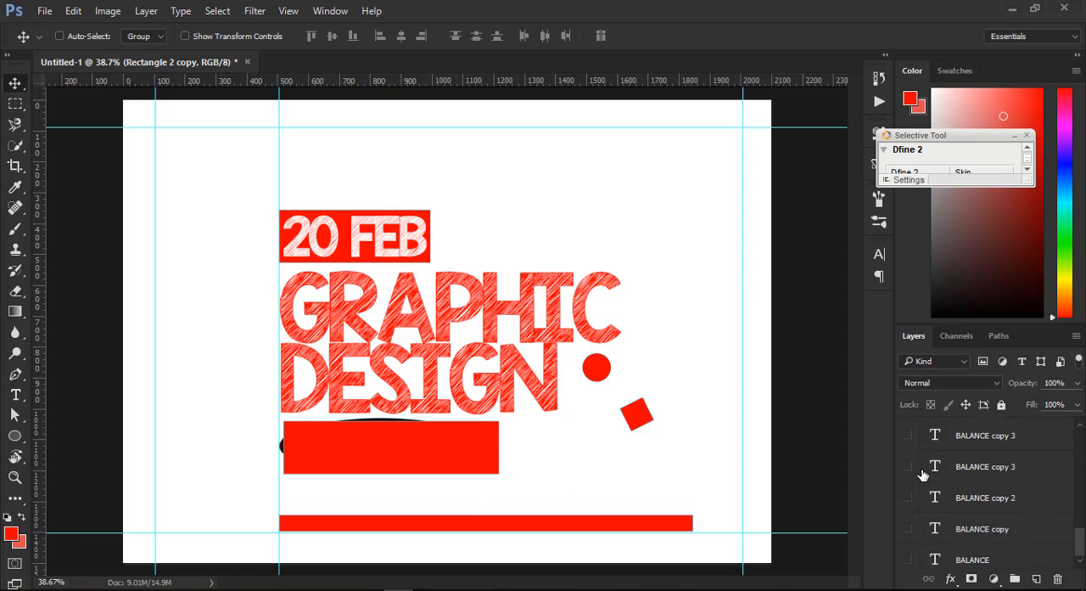
left_click(906, 445)
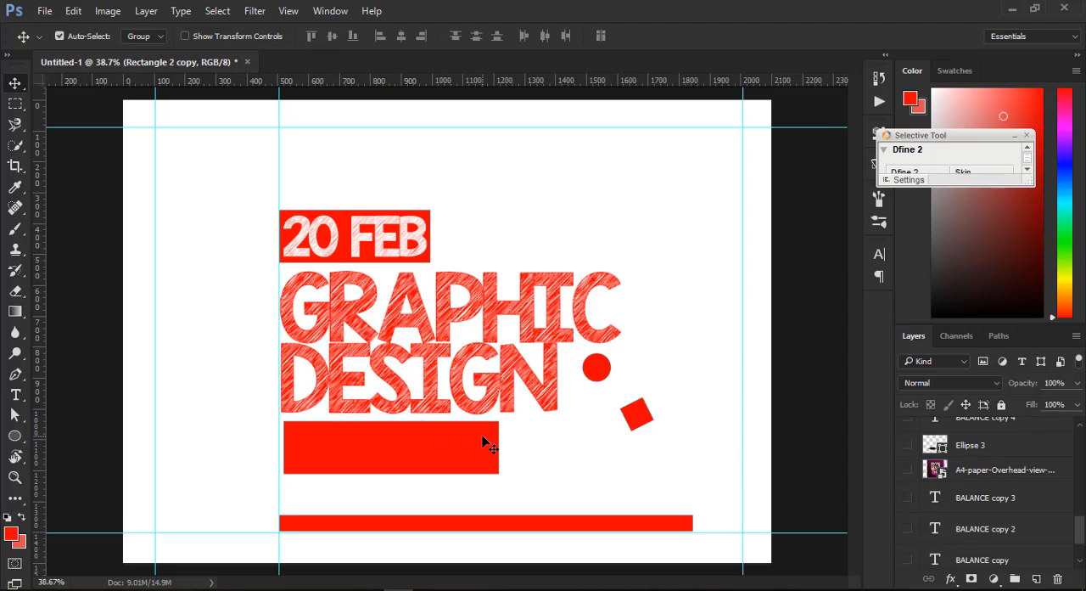
- Send the red rectangle covering JOIN NOW backward in the layer stack until it sits behind the text
left_click(486, 441, "ctrl")
key("ctrl+bracketleft")
key("ctrl+bracketleft")
key("ctrl+bracketleft")
key("ctrl+bracketleft")
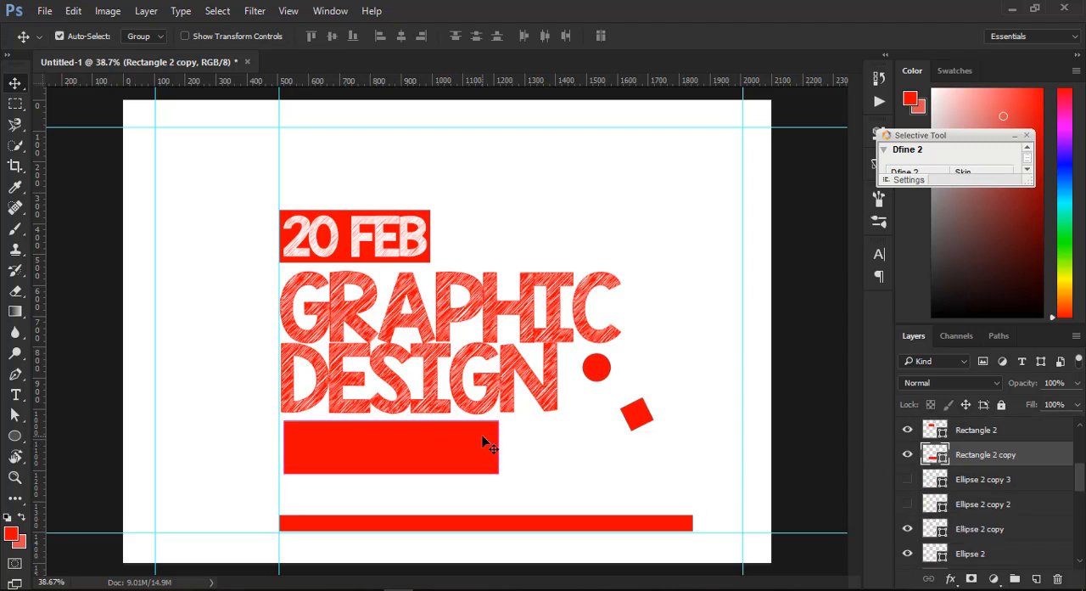
key("ctrl+bracketleft")
key("ctrl+bracketleft")
key("ctrl+bracketleft")
key("ctrl+bracketleft")
key("ctrl+bracketleft")
key("ctrl+bracketleft")
key("ctrl+bracketleft")
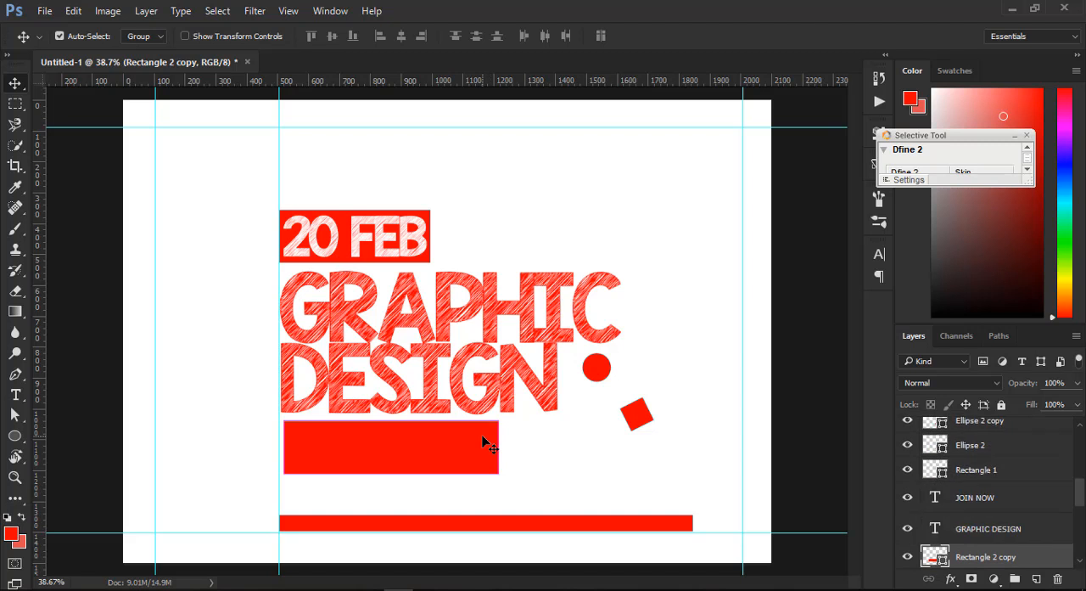
key("ctrl+bracketleft")
key("ctrl+bracketleft")
key("ctrl+bracketleft")
key("ctrl+bracketleft")
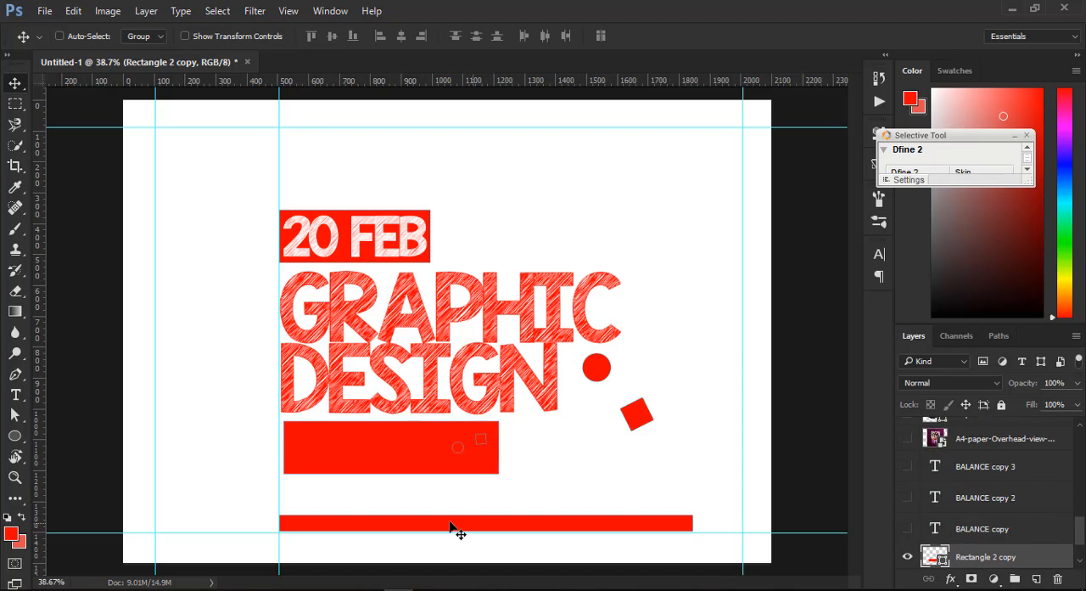
- Set the JOIN NOW text colour to white, ffffff
right_click(407, 442)
left_click(485, 453)
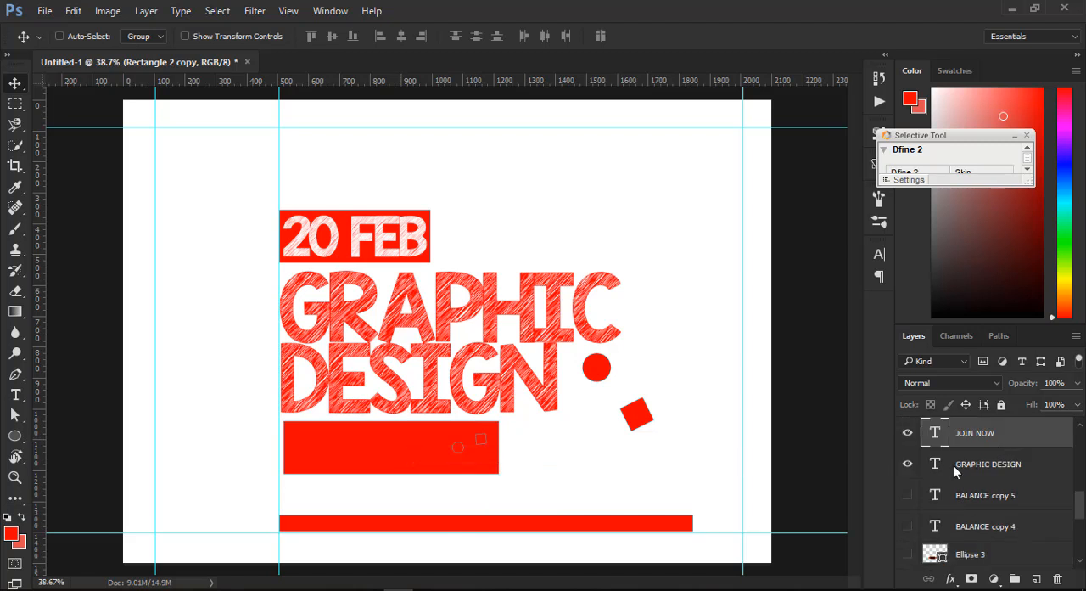
left_click(880, 255)
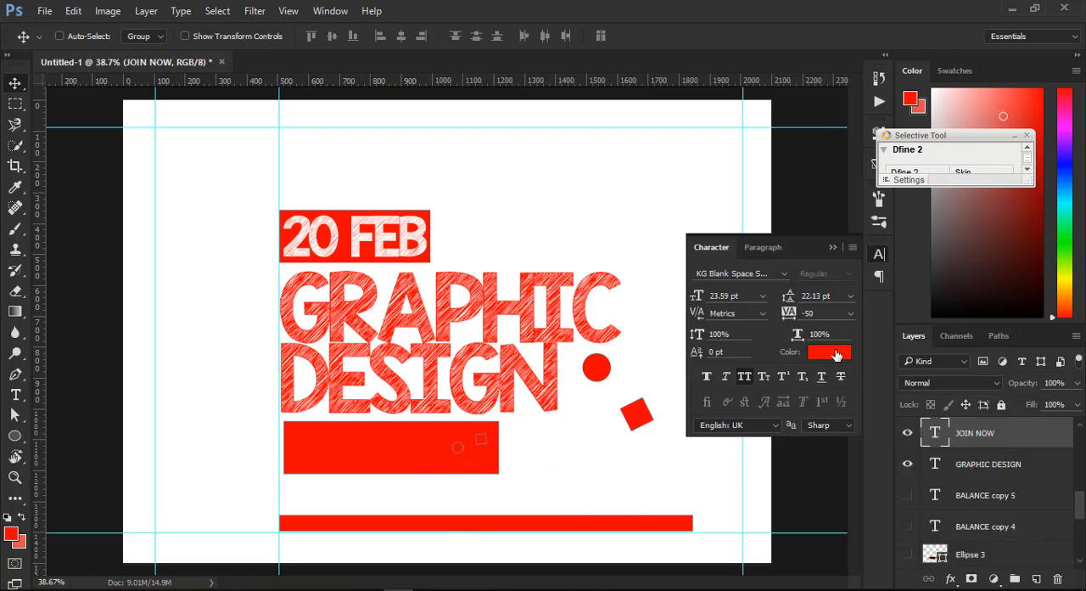
left_click(837, 354)
left_click(516, 120)
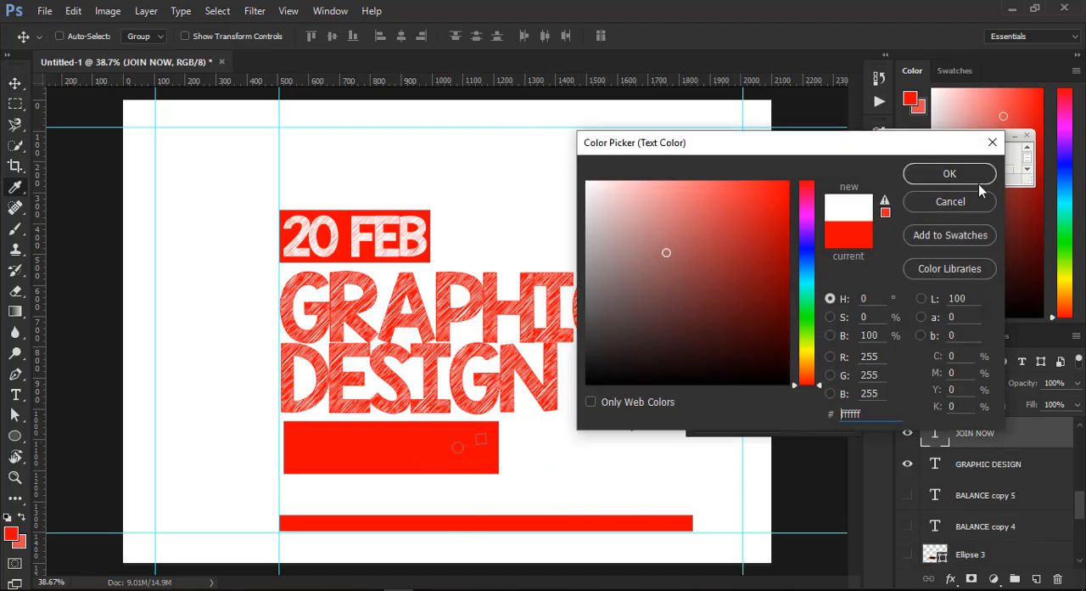
left_click(950, 173)
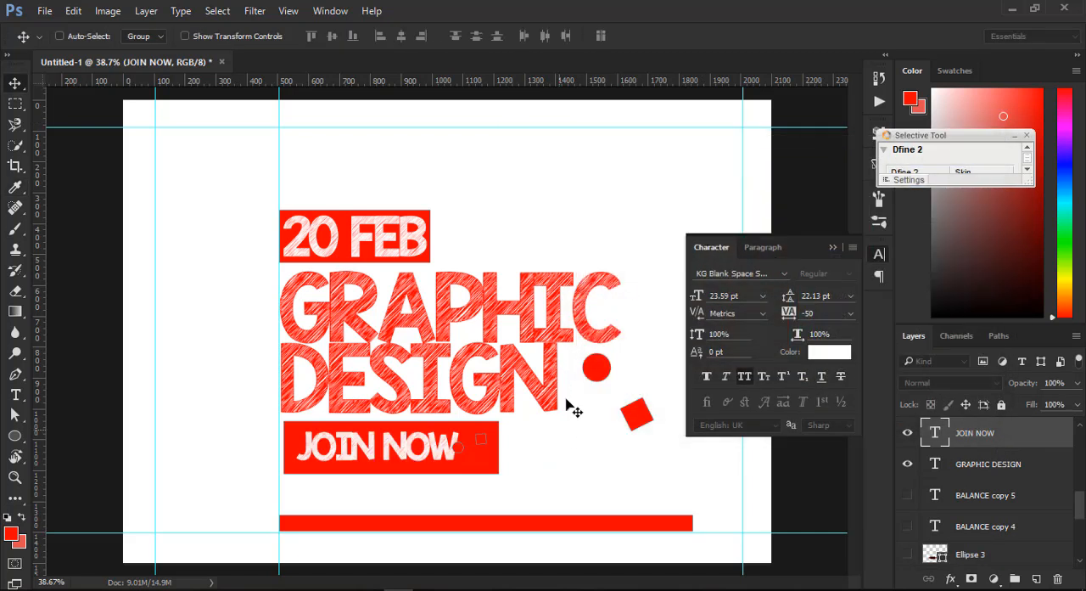
- Move the small circle and square off the JOIN NOW box to the empty area below the large rotated square
left_click(479, 440, "ctrl")
left_click_drag(483, 442, 617, 468)
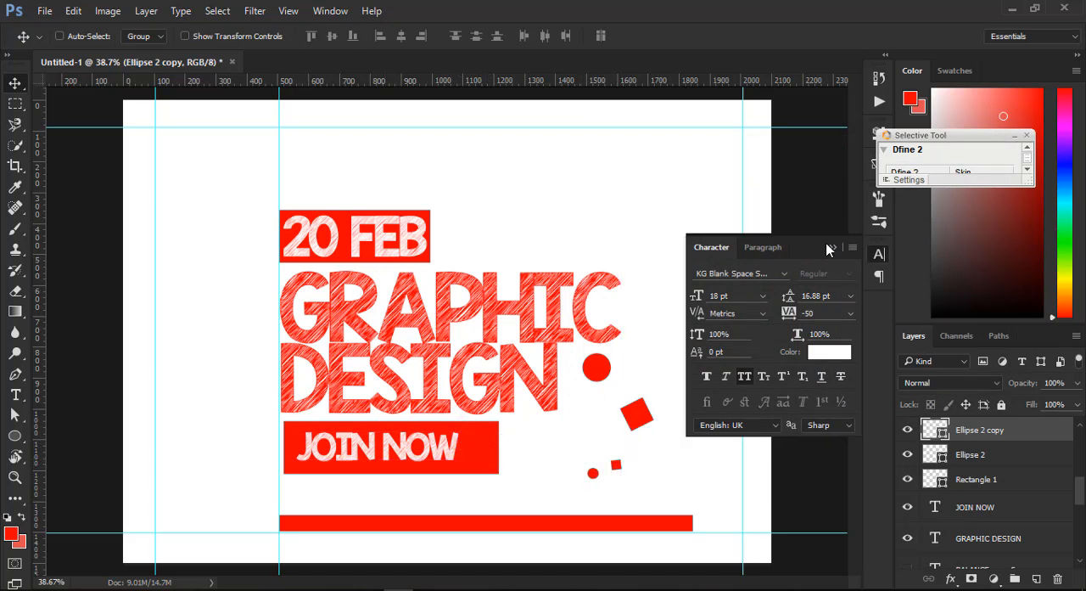
left_click(831, 246)
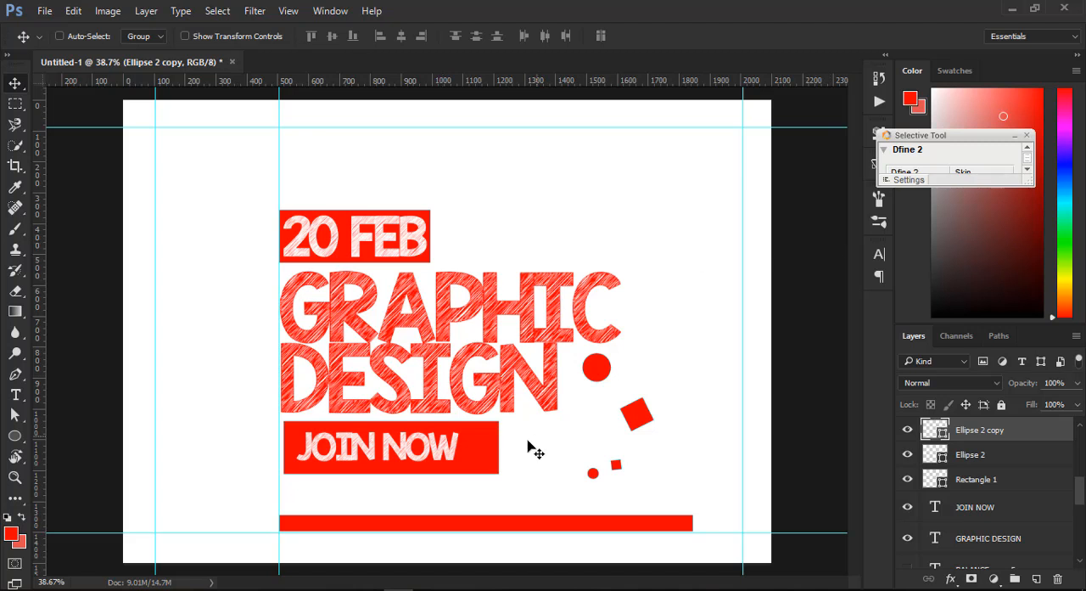
- Align the left edge of the red JOIN NOW rectangle with the vertical guide shared by 20 FEB and GRAPHIC DESIGN
left_click(481, 458, "ctrl")
left_click_drag(478, 451, 474, 451)
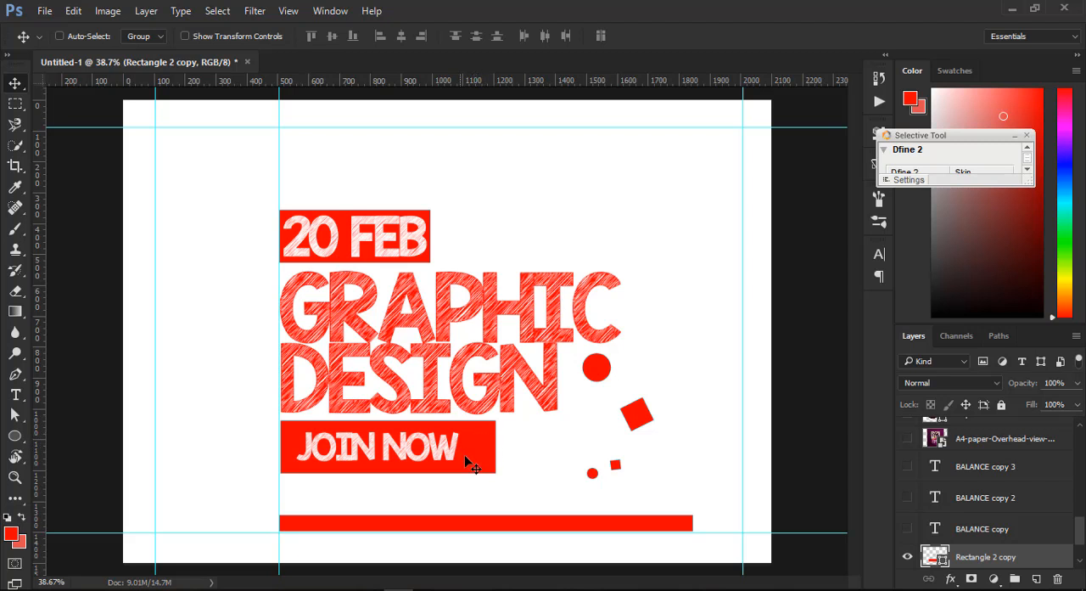
key("ctrl")
- Set the JOIN NOW text colour to the dark red c30000
left_click(446, 451, "ctrl")
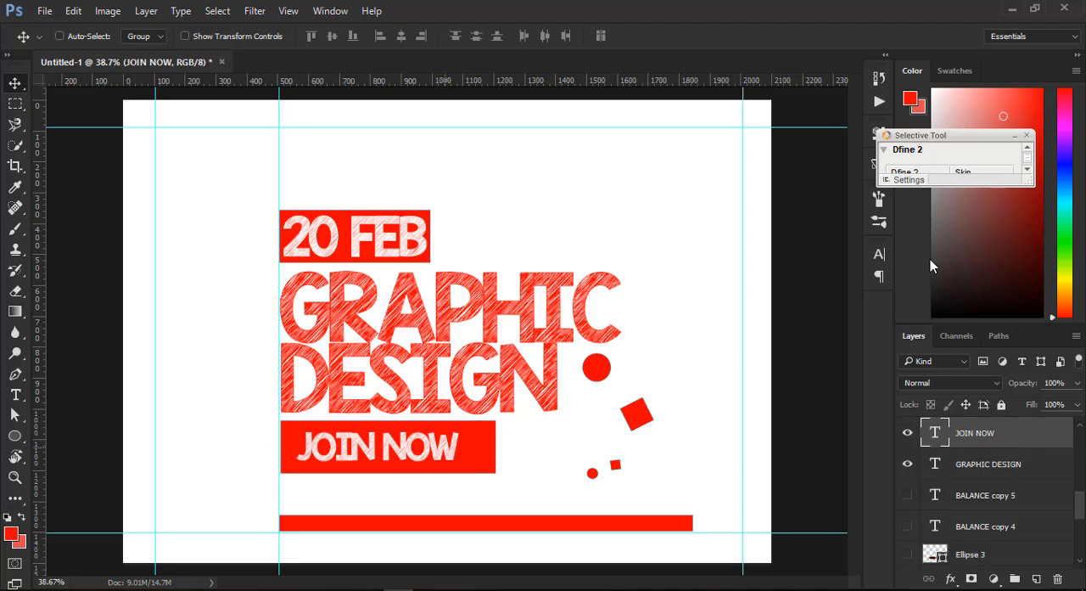
left_click(880, 253)
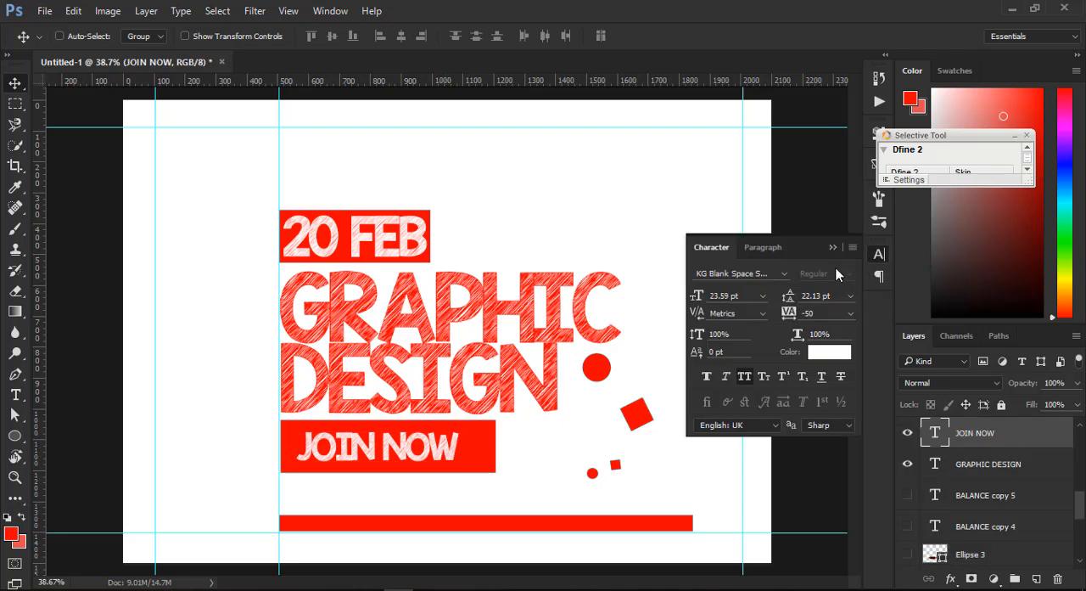
left_click(837, 355)
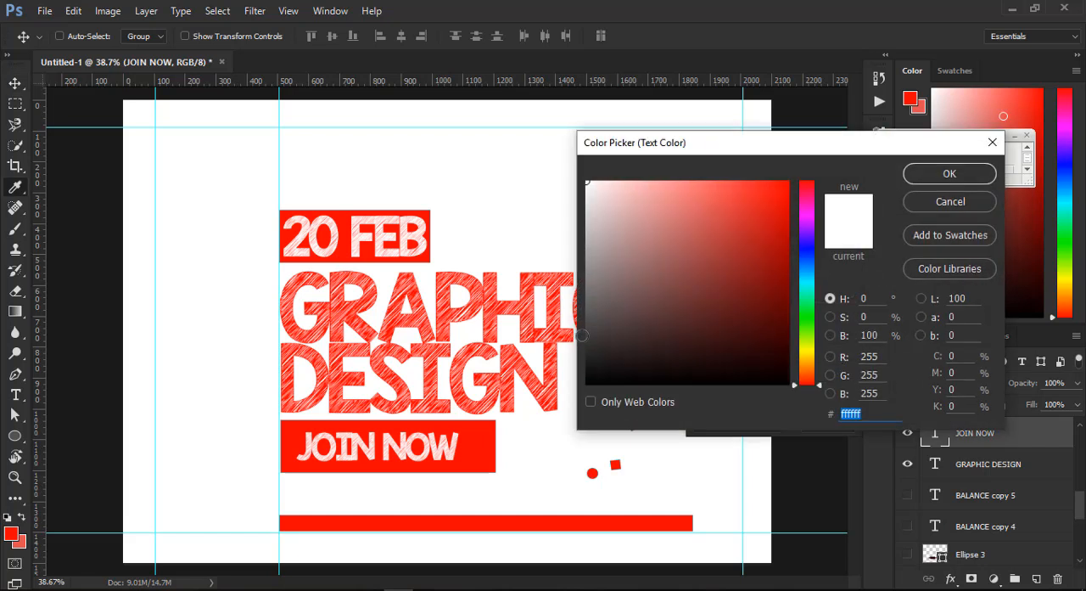
mouse_move(782, 264)
left_mouse_down()
mouse_move(784, 255)
mouse_move(780, 307)
left_mouse_up()
left_click(777, 204)
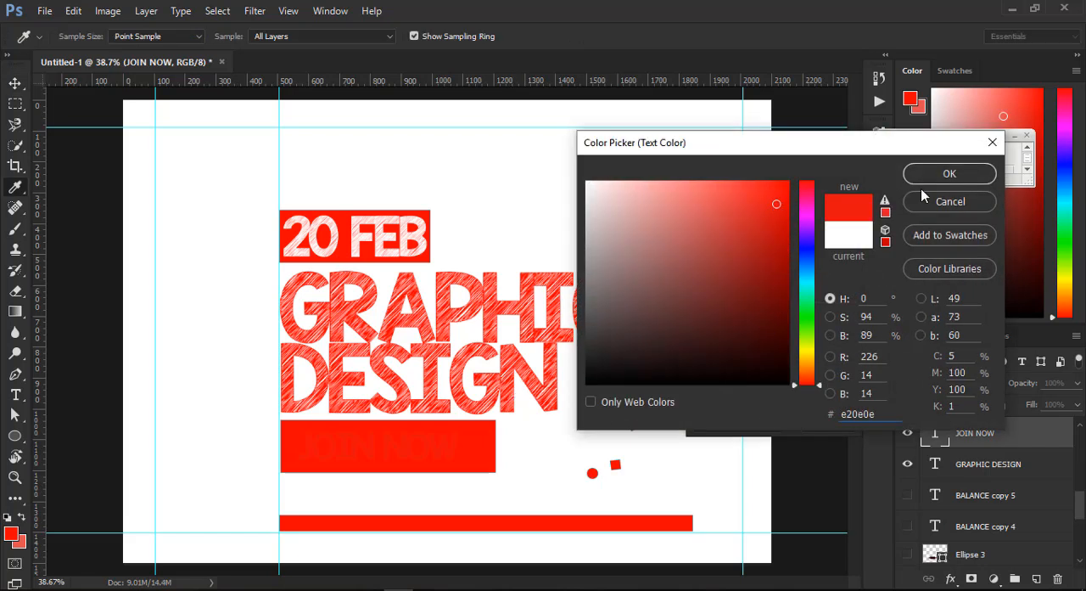
left_click(761, 228)
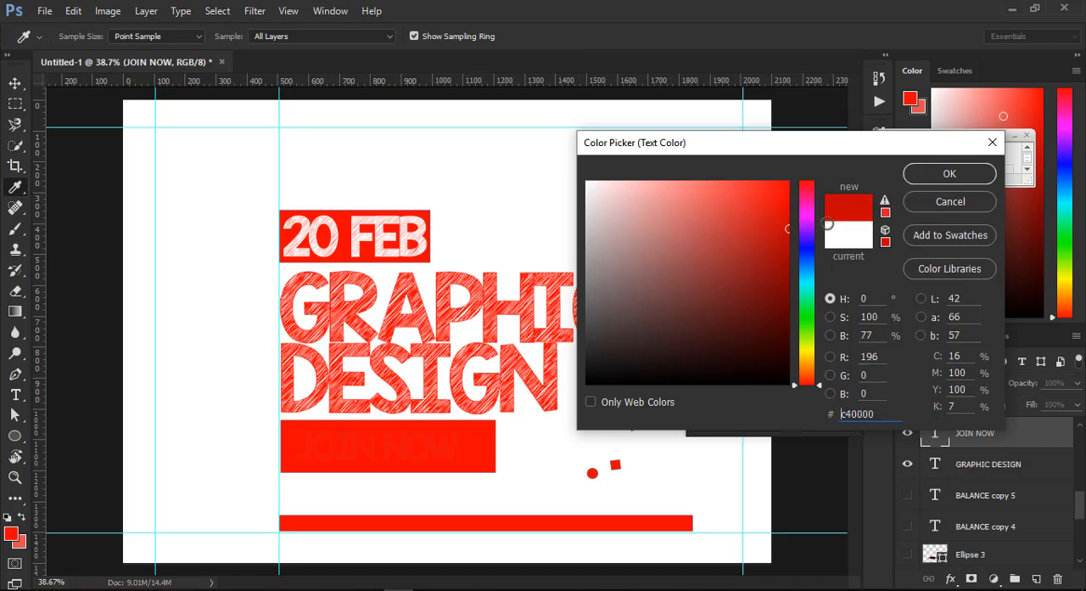
left_click(940, 173)
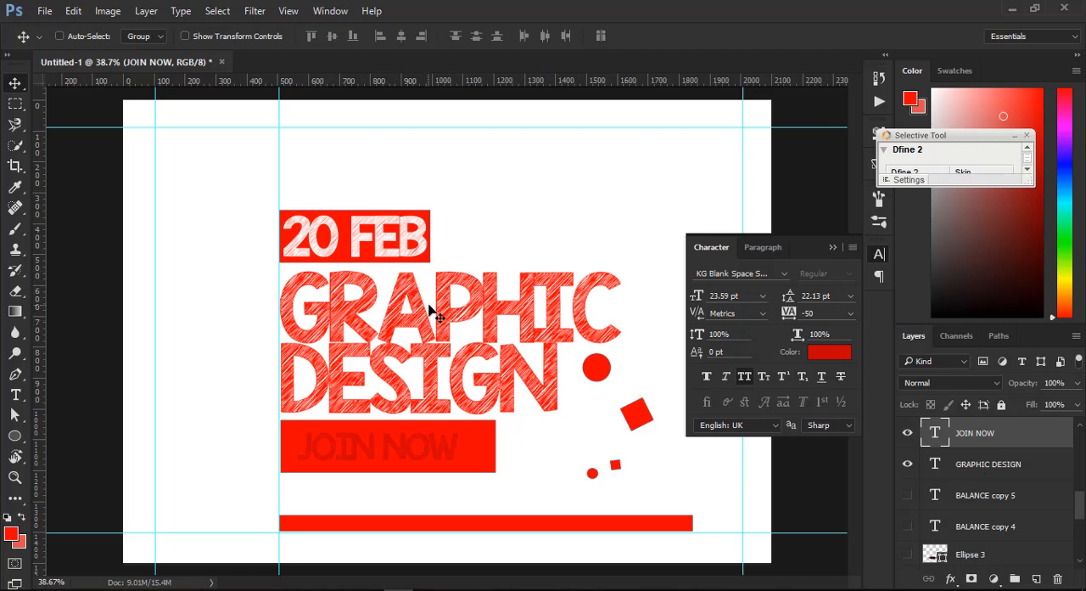
left_click(831, 247)
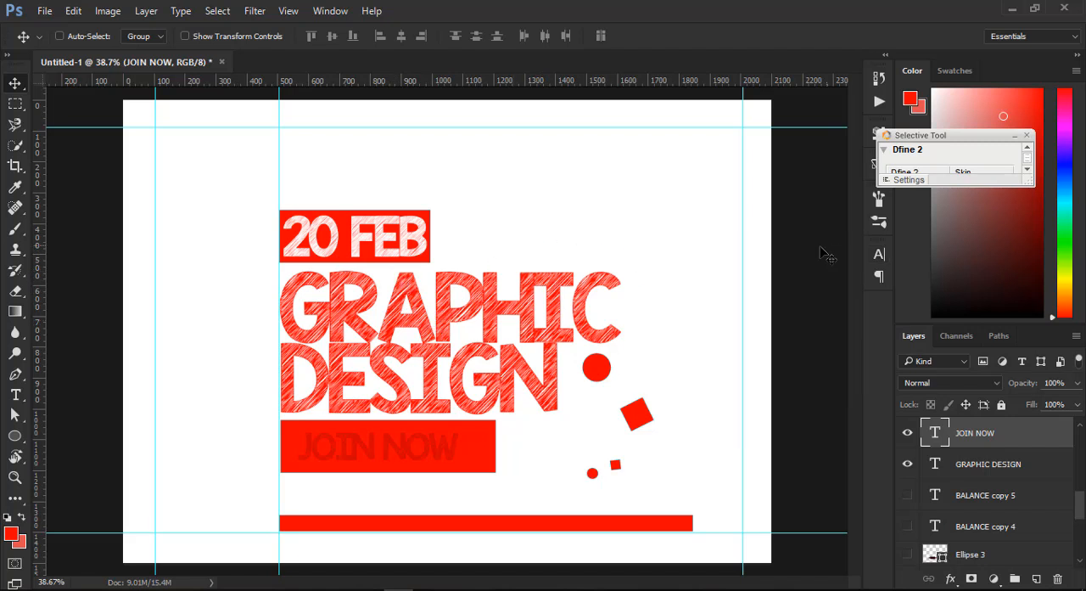
- Draw a rectangle about 1341 by 1265 px over the whole layout, from the inner vertical guide to the end of the bottom bar
left_click(15, 438)
right_click(15, 438)
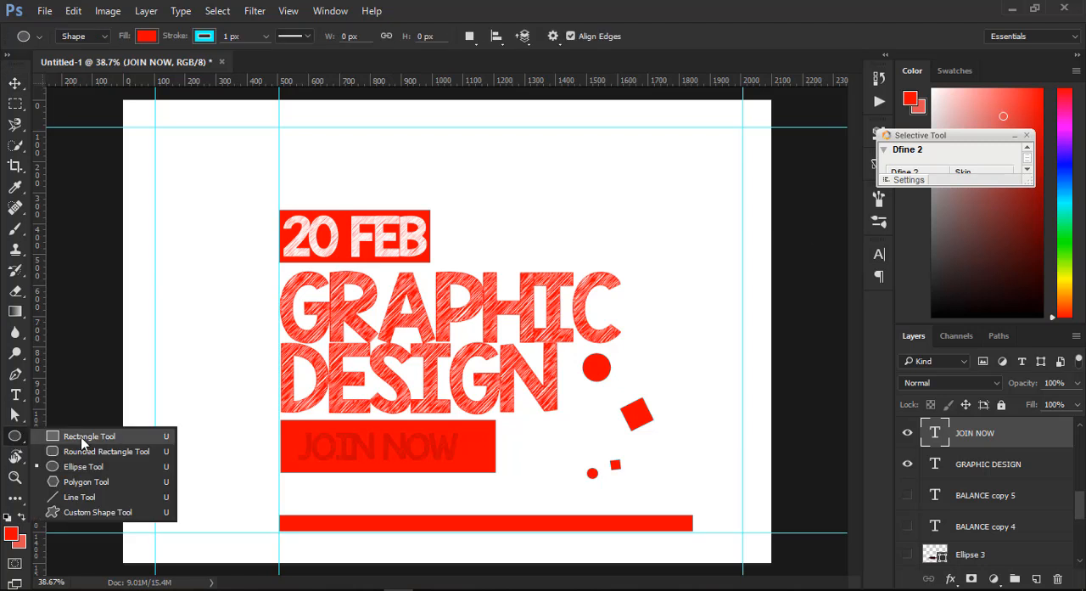
left_click(68, 440)
left_click_drag(278, 142, 693, 533)
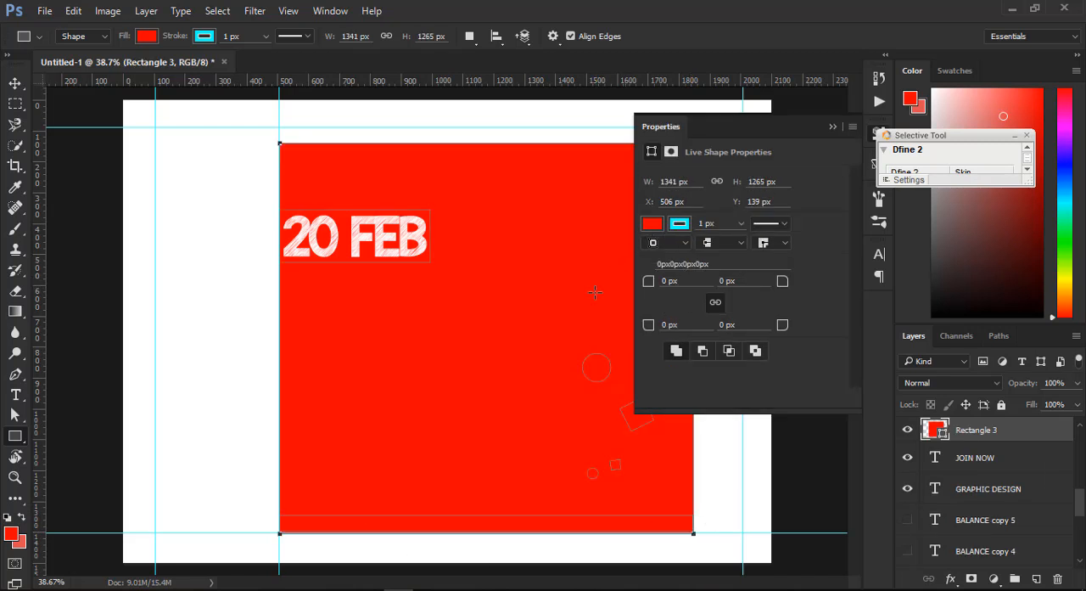
- Fill the large rectangle with the darker red b50000
left_click(652, 225)
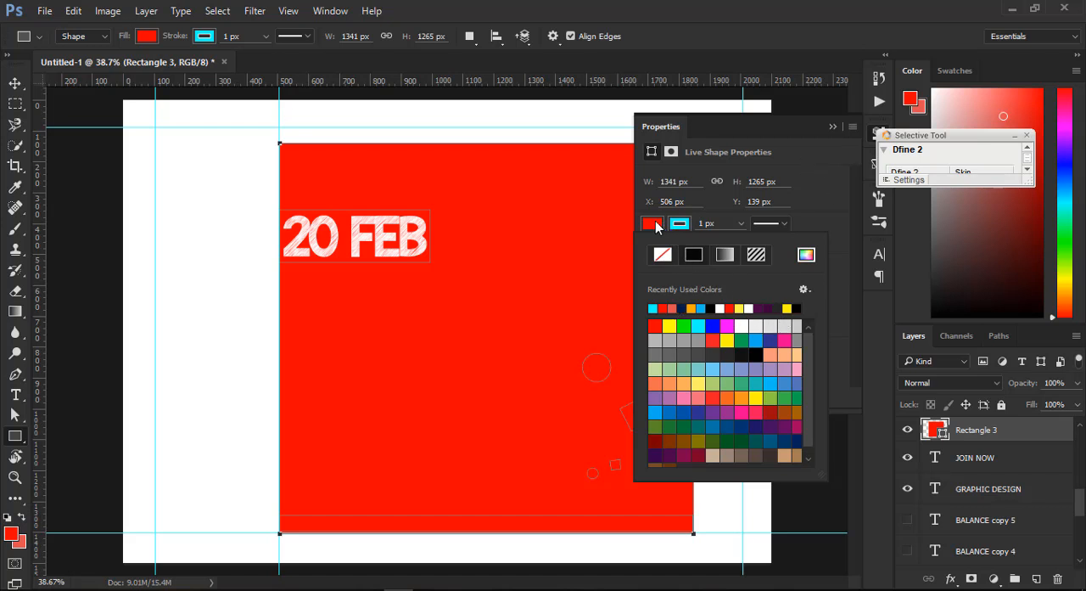
left_click(789, 257)
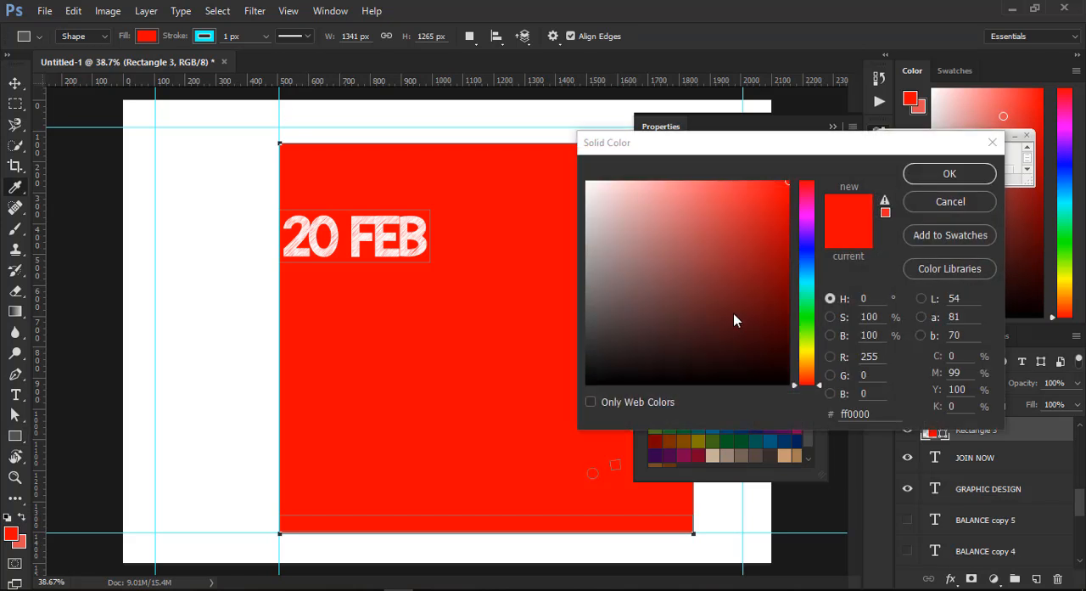
left_click(787, 292)
left_click_drag(773, 266, 789, 241)
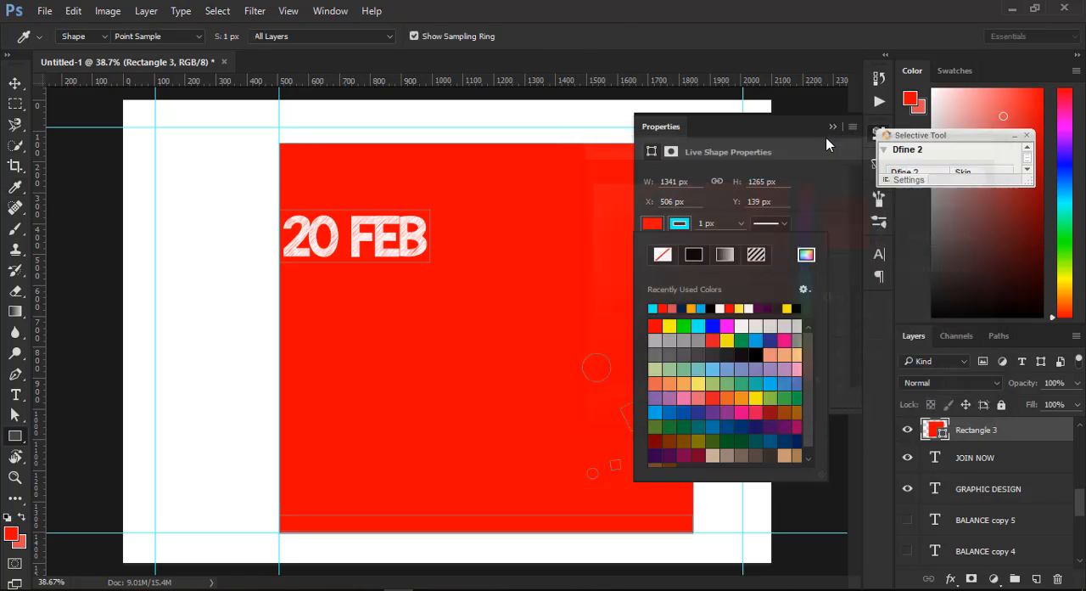
left_click(832, 127)
- Send the large rectangle backward in the layer stack until it lies behind all the texts and the JOIN NOW box
left_click(976, 440)
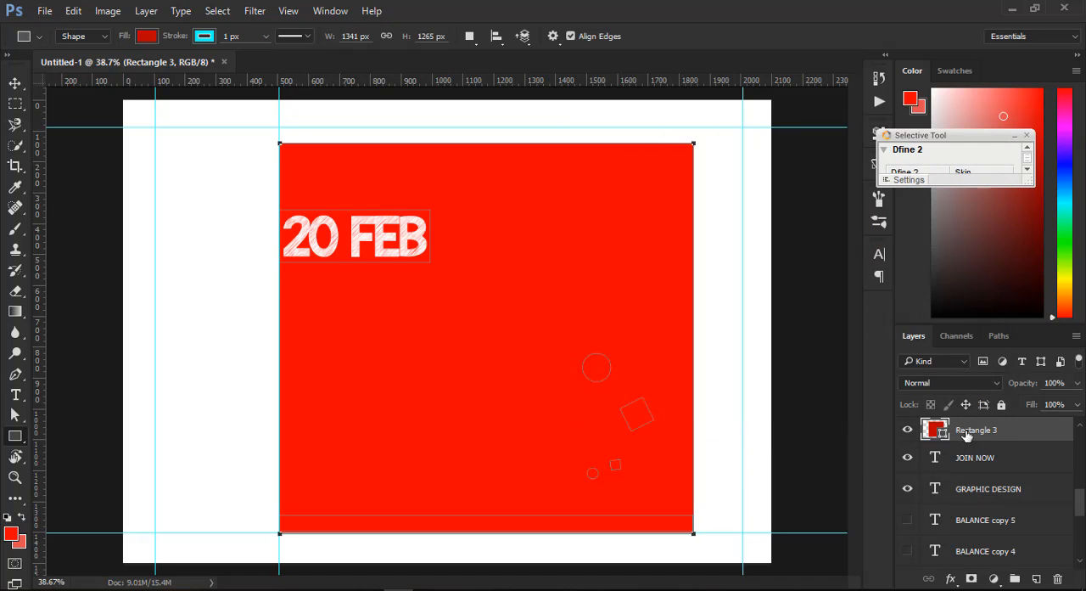
key("ctrl+bracketleft")
key("ctrl+bracketleft")
key("ctrl+bracketleft")
key("ctrl+bracketleft")
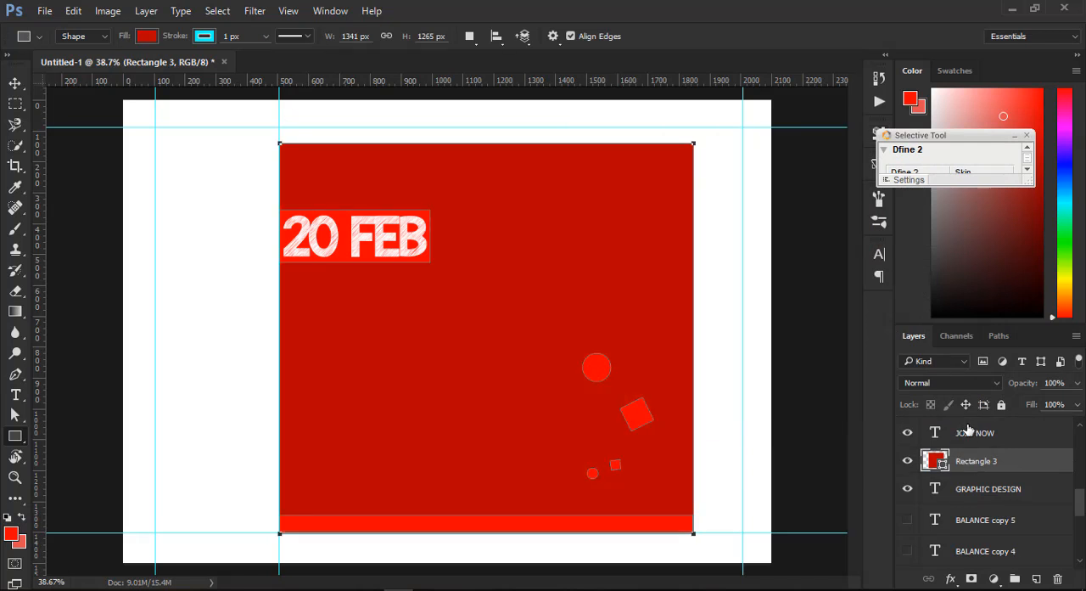
key("ctrl+bracketleft")
key("ctrl+bracketleft")
key("ctrl+bracketleft")
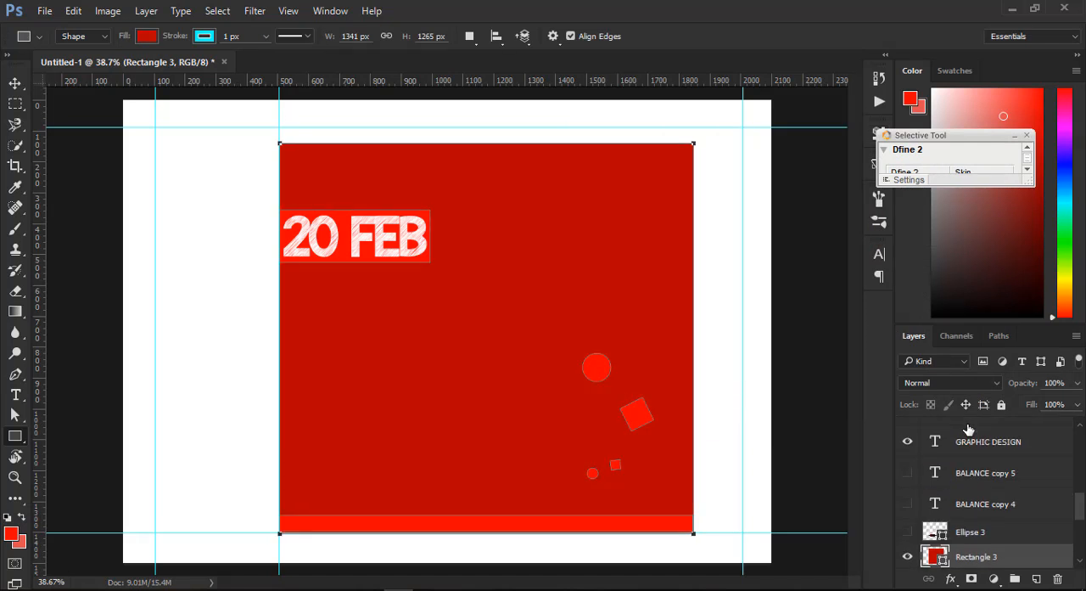
key("ctrl+bracketleft")
key("ctrl+bracketleft")
key("ctrl+bracketleft")
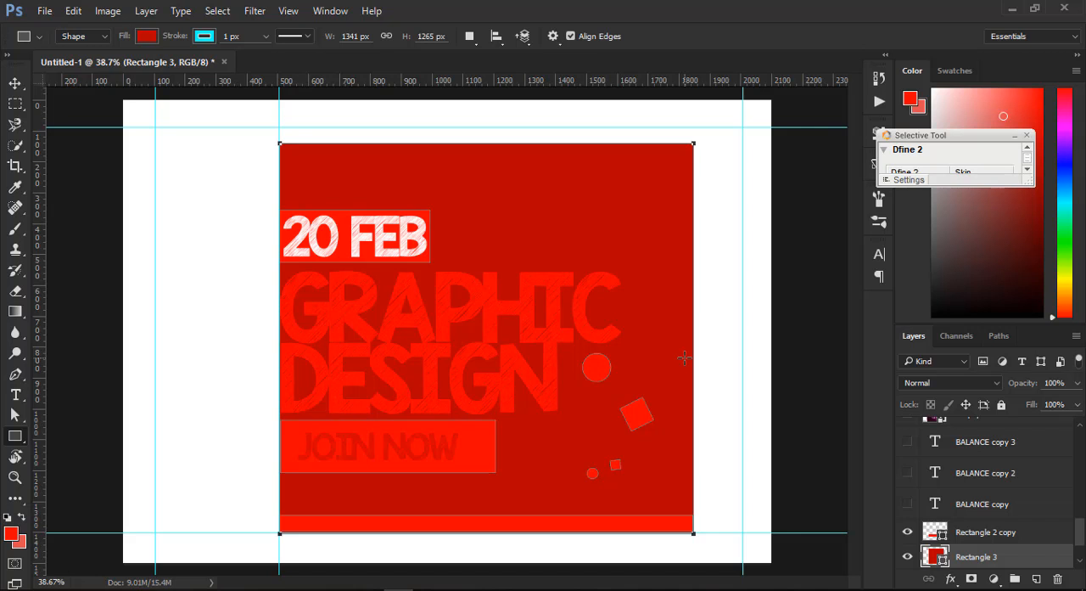
- Change the fill of the large background rectangle to black, 000000
left_click(14, 82)
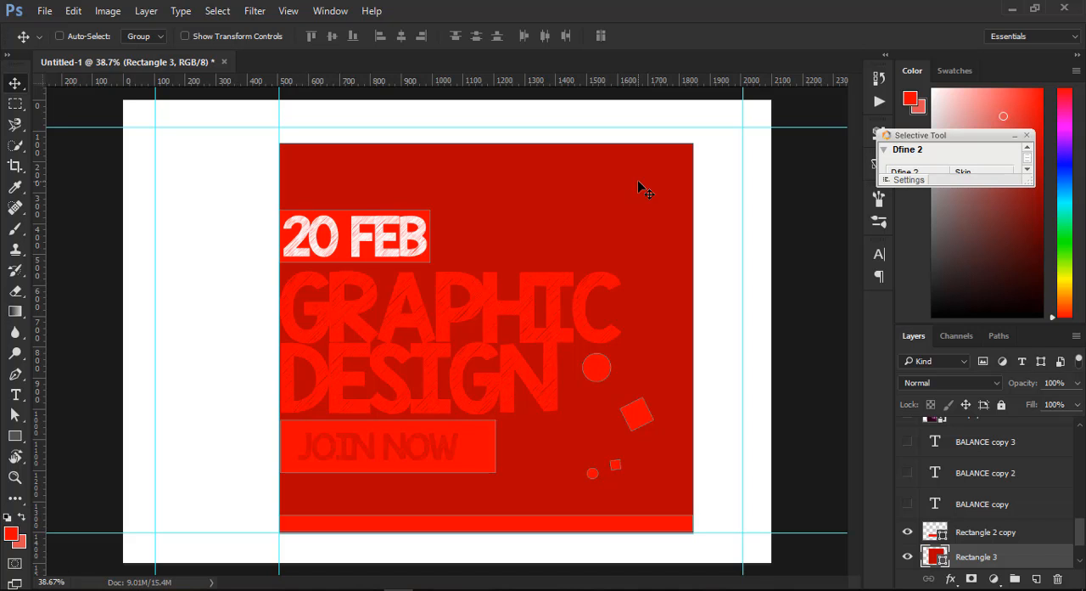
right_click(612, 180)
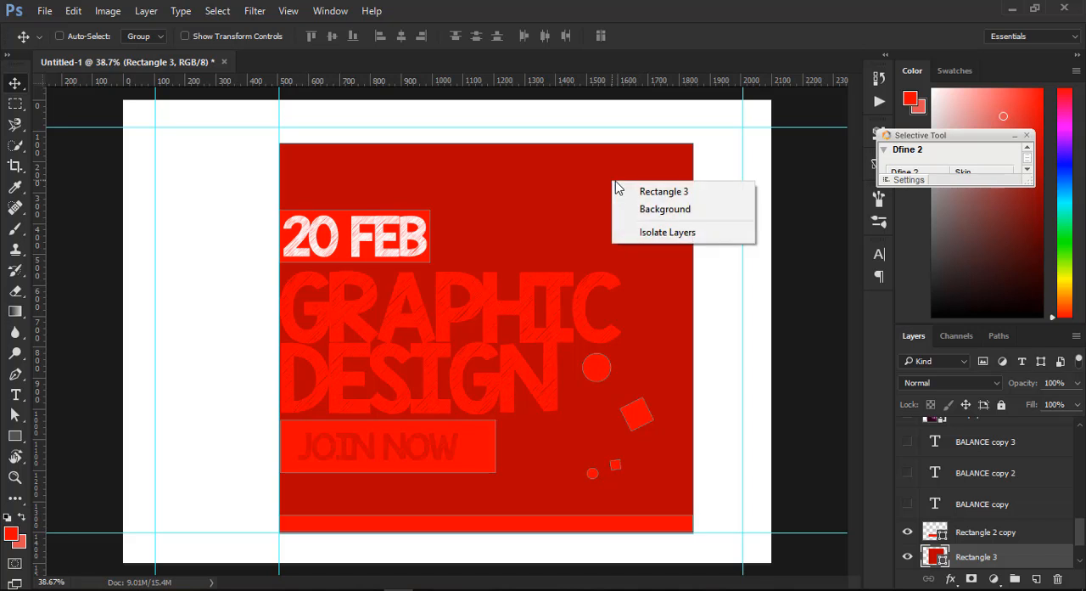
left_click(638, 191)
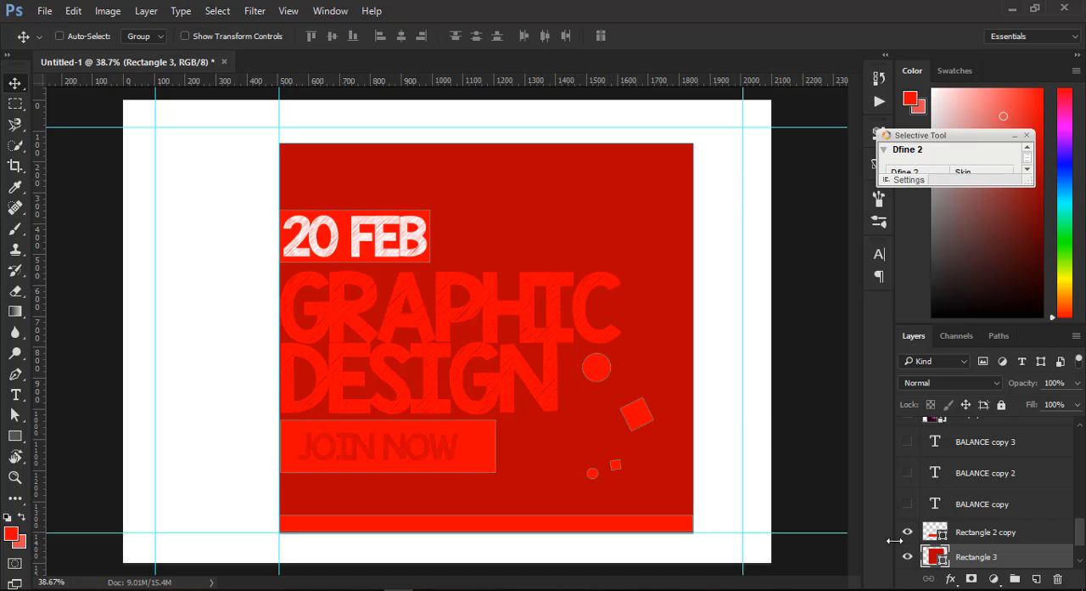
double_click(942, 559)
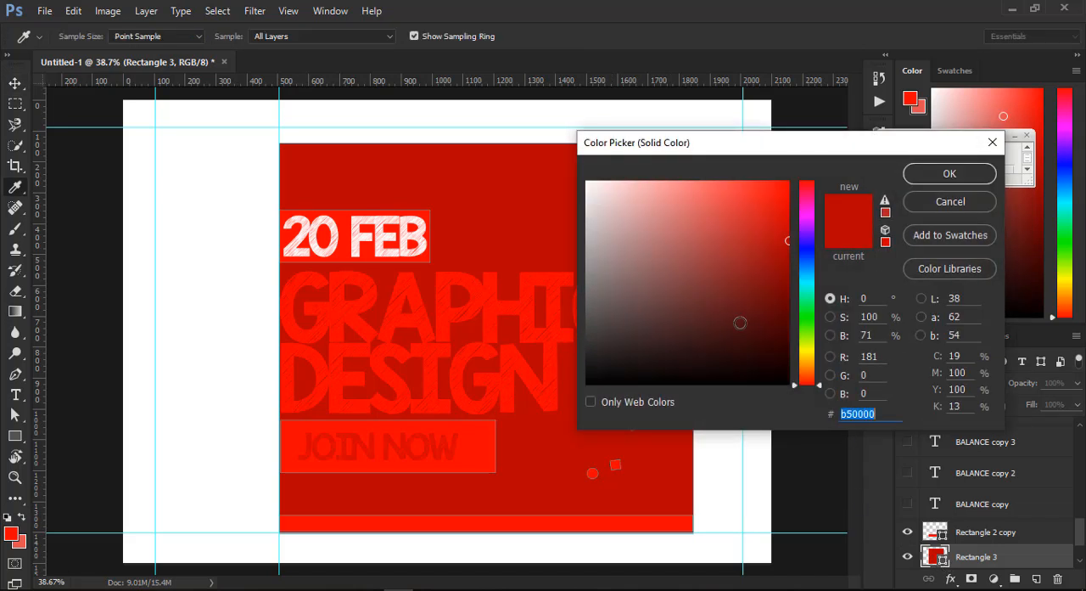
left_click_drag(739, 318, 810, 429)
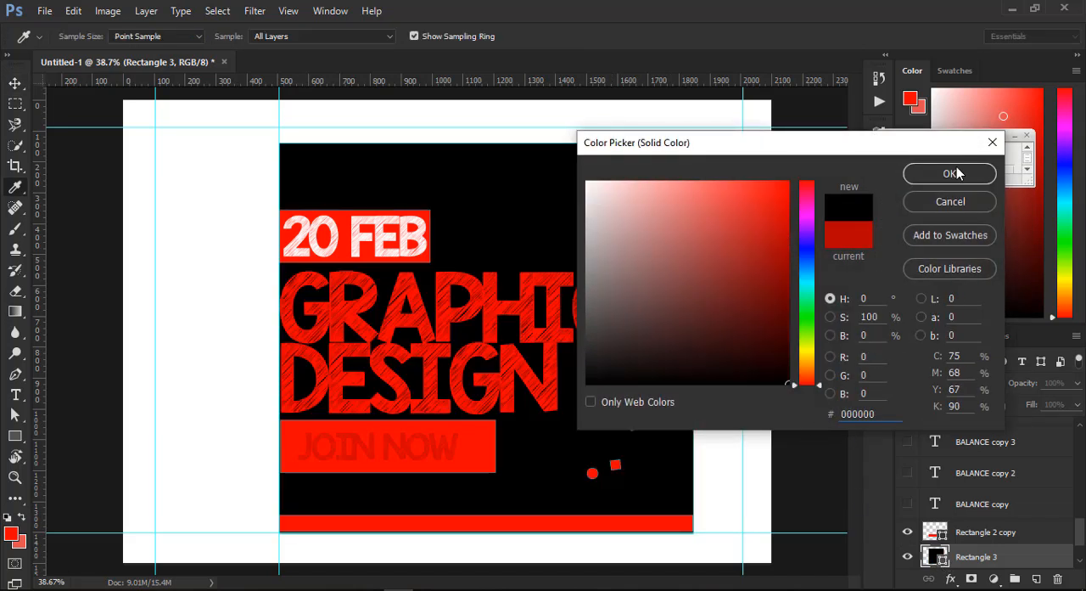
left_click(954, 172)
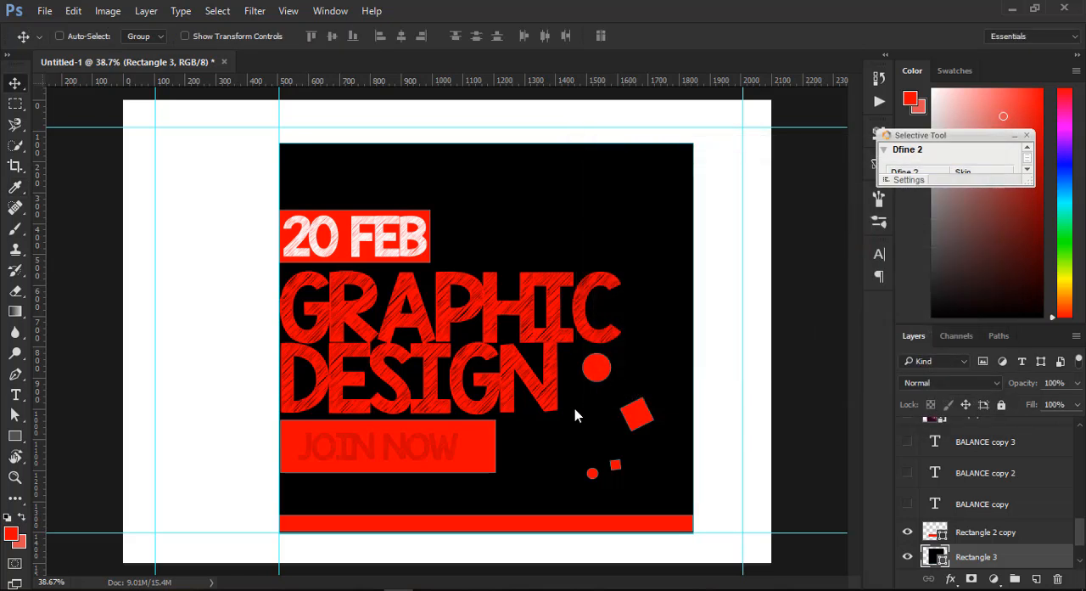
- Change the colour of the JOIN NOW text to black, 000000
left_click(399, 452, "ctrl")
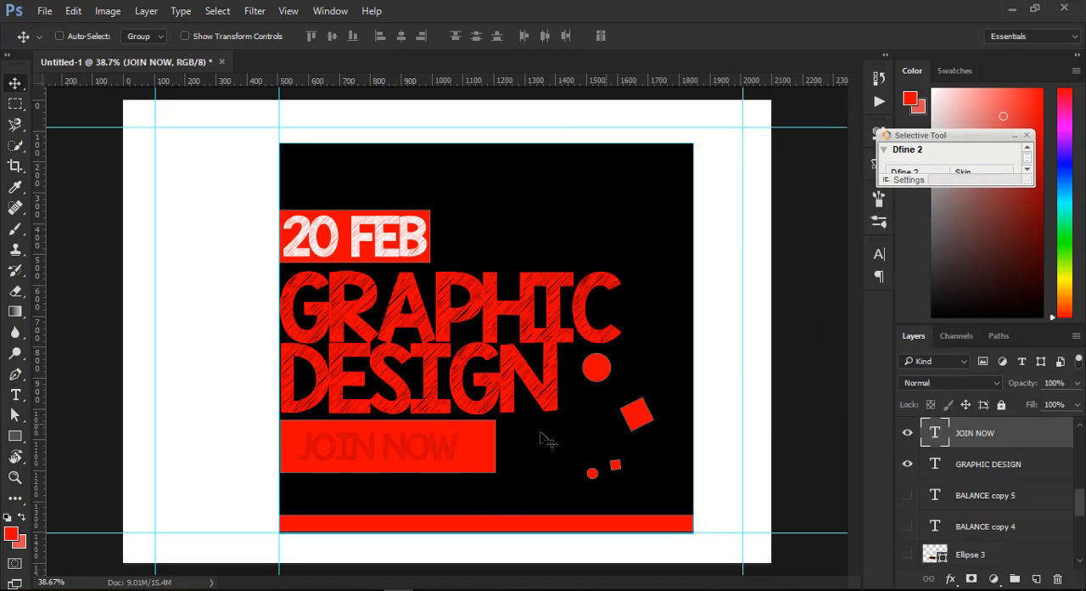
key("ctrl")
right_click(452, 459)
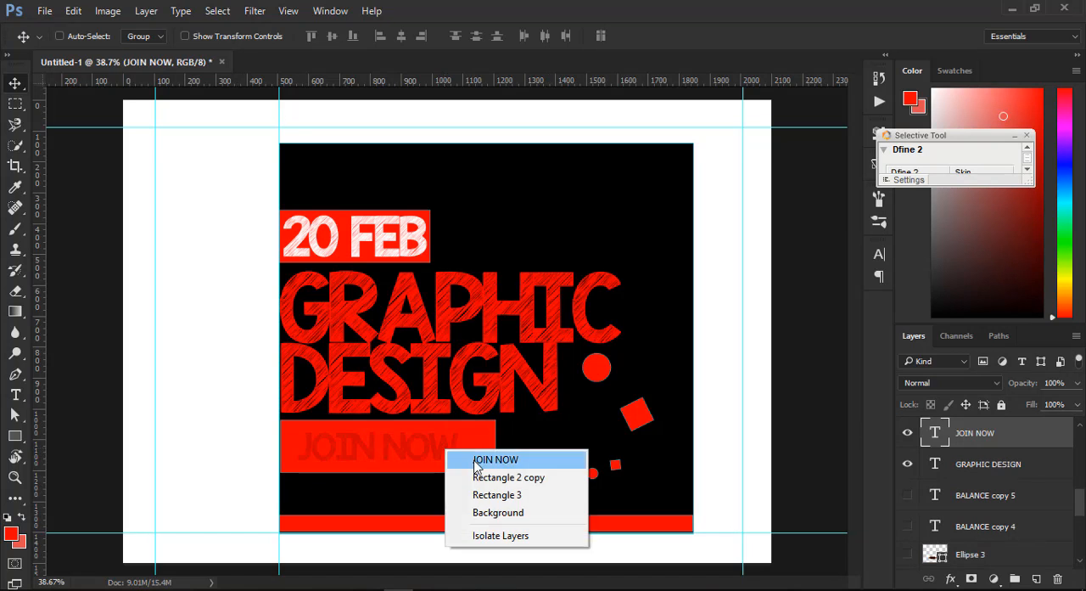
left_click(477, 456)
left_click(878, 257)
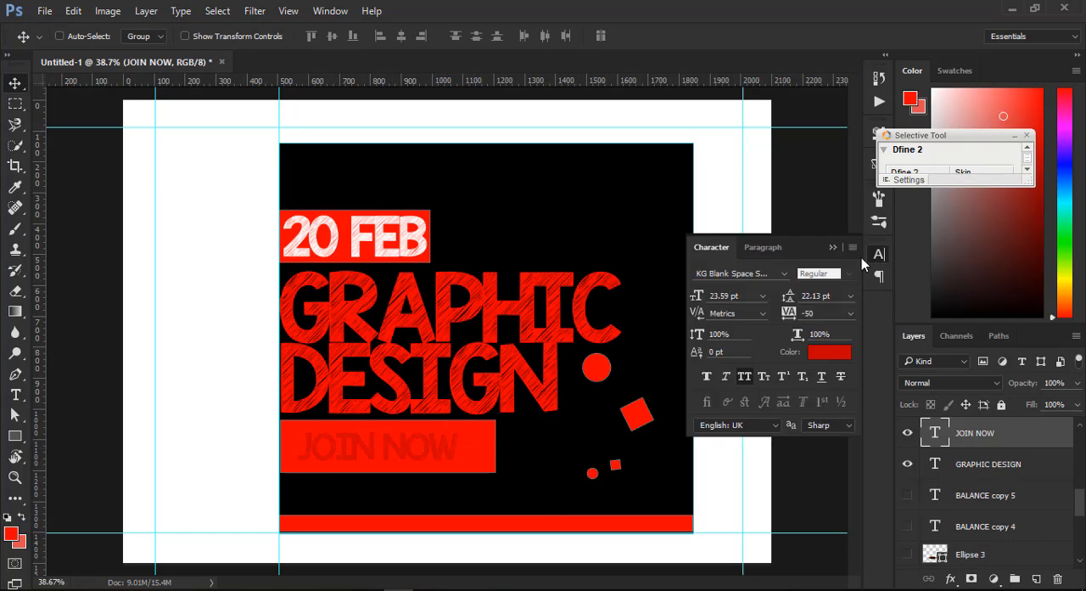
left_click(835, 359)
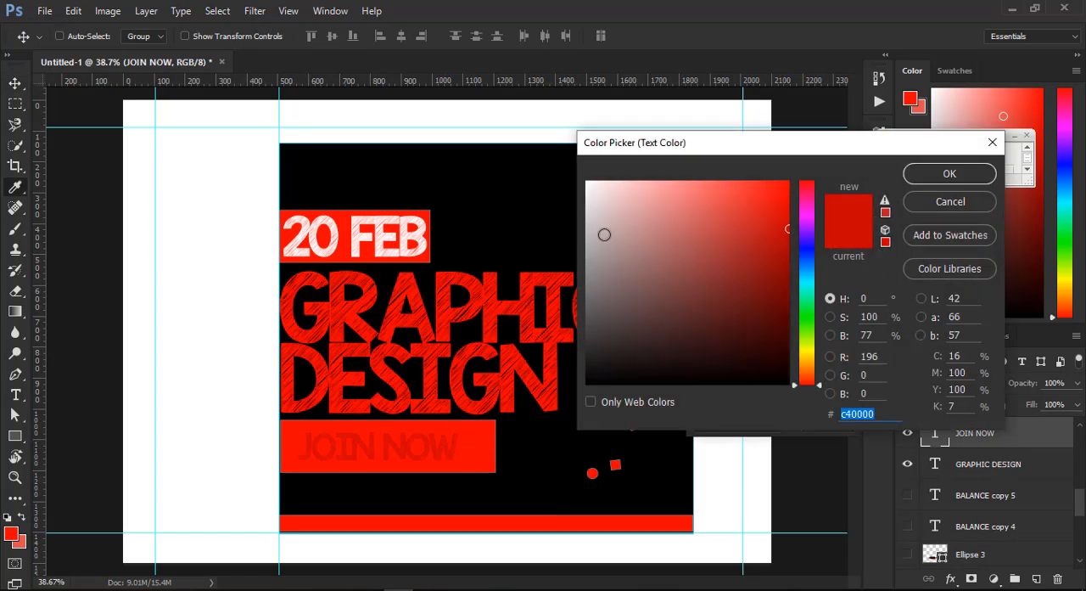
left_click_drag(603, 203, 548, 133)
left_click_drag(695, 358, 810, 402)
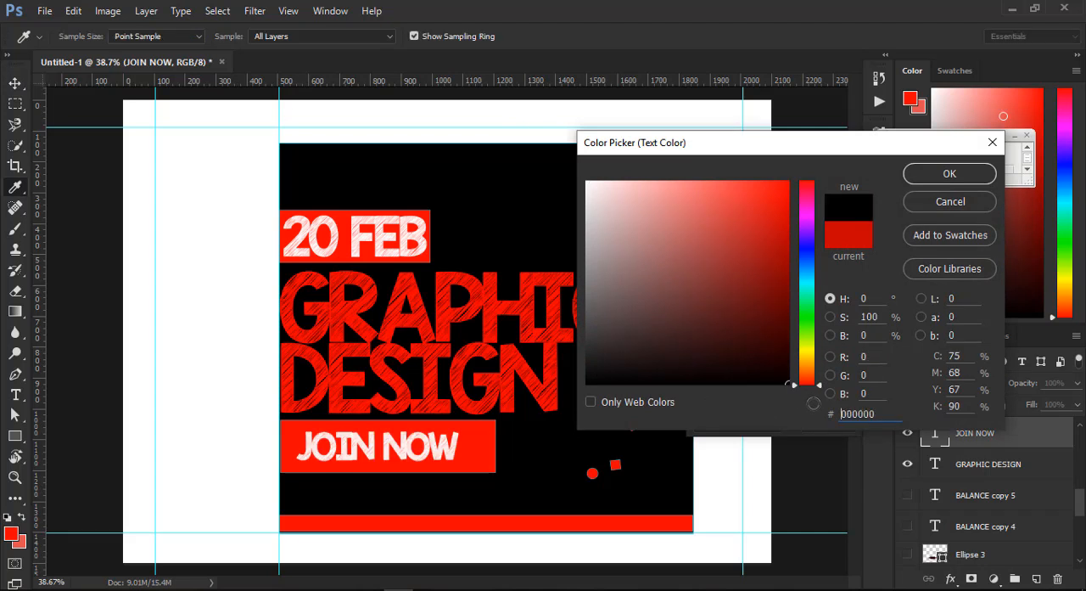
left_click(952, 175)
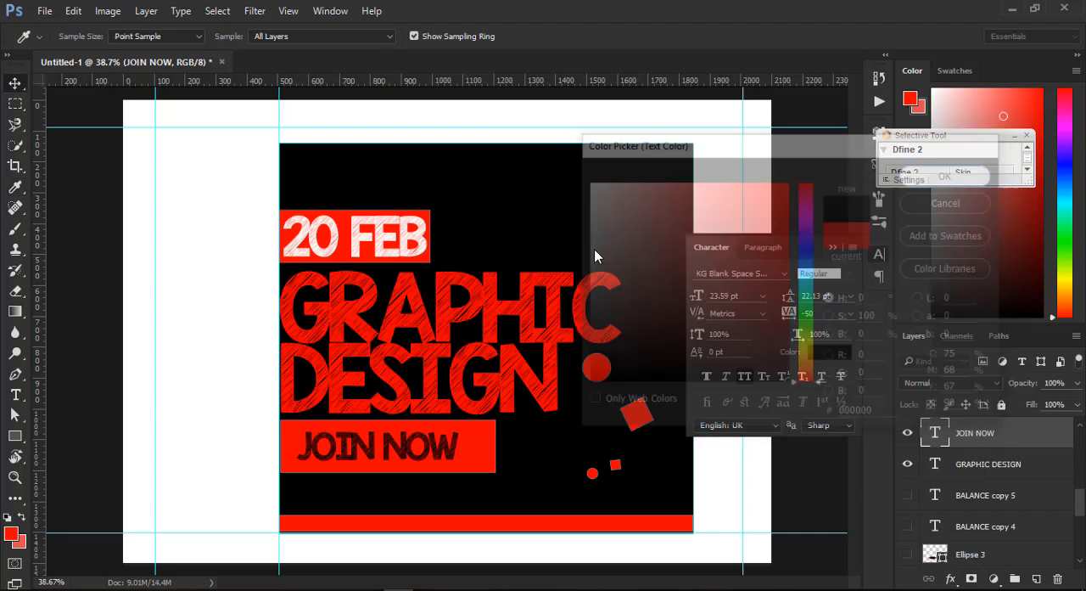
left_click(830, 241)
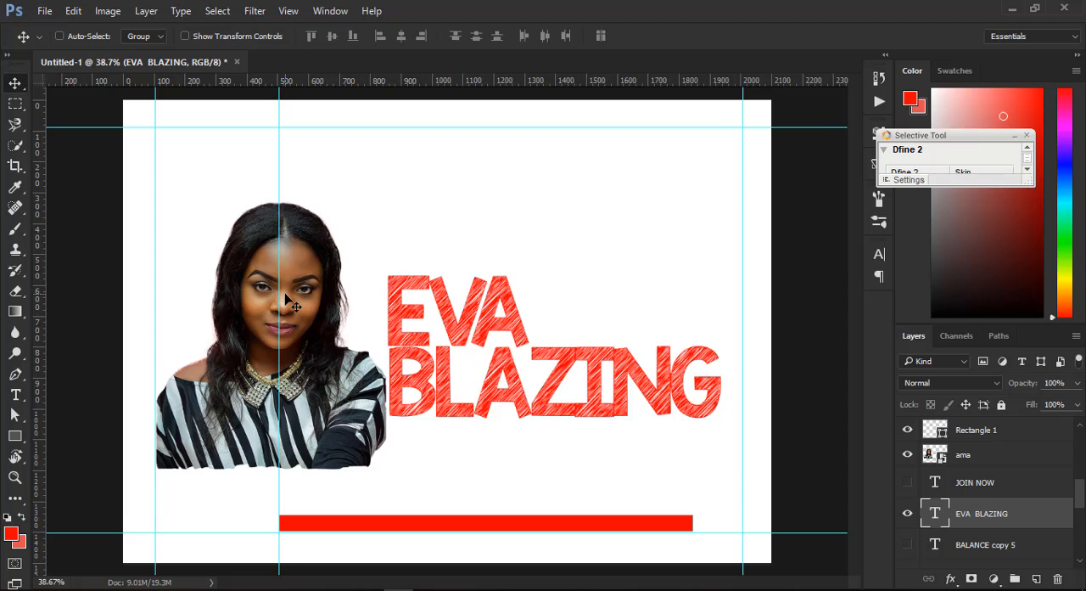
- Draw a red square about 468 by 468 px over the first line of the headline, without any stray extra shape
left_click(14, 436)
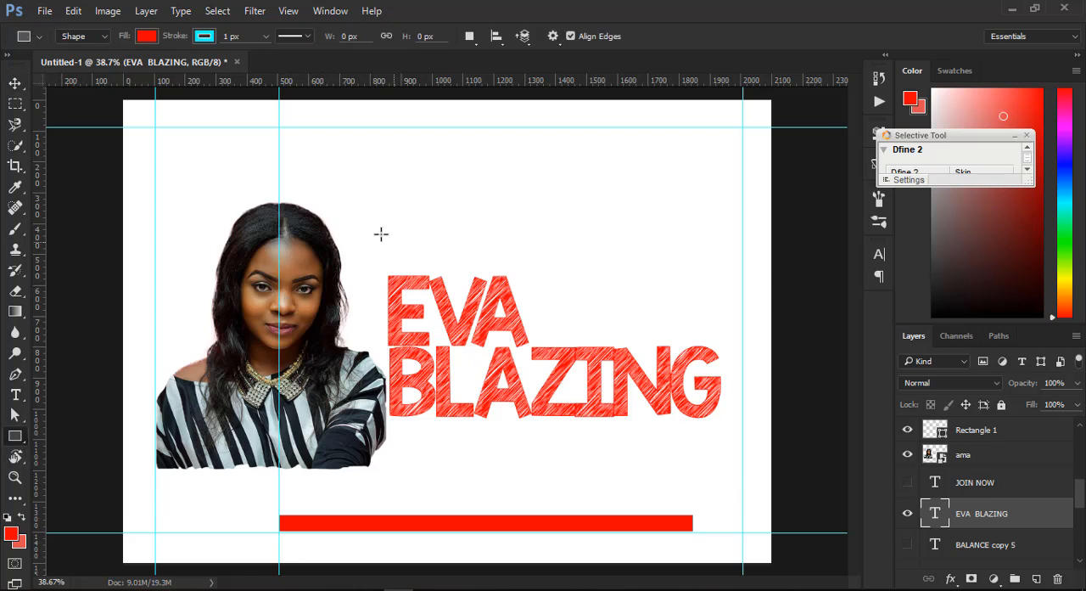
left_click_drag(381, 235, 571, 348)
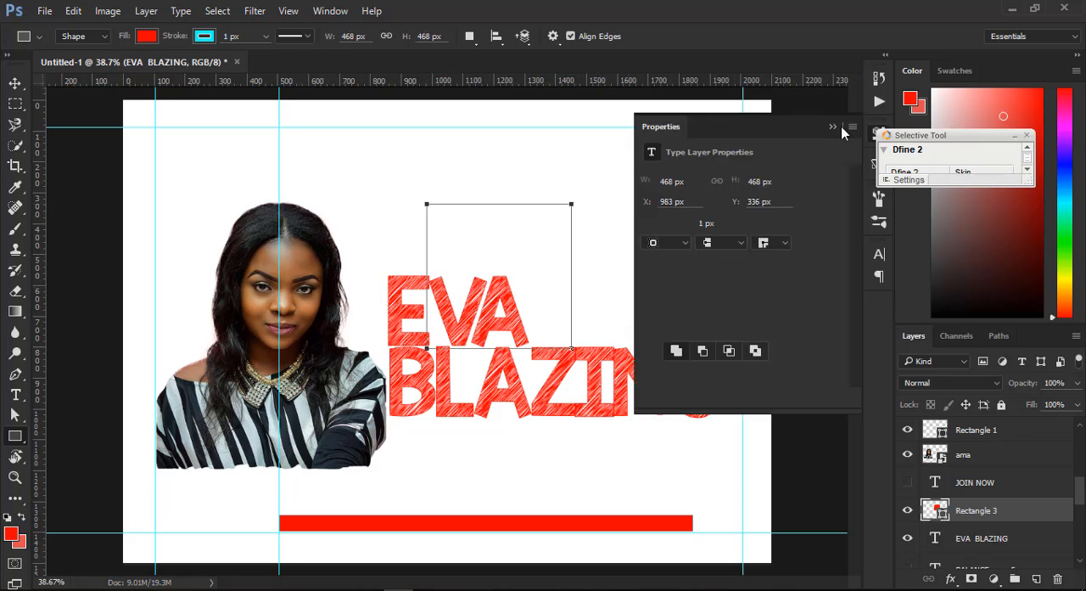
left_click(833, 125)
left_click_drag(485, 293, 512, 292)
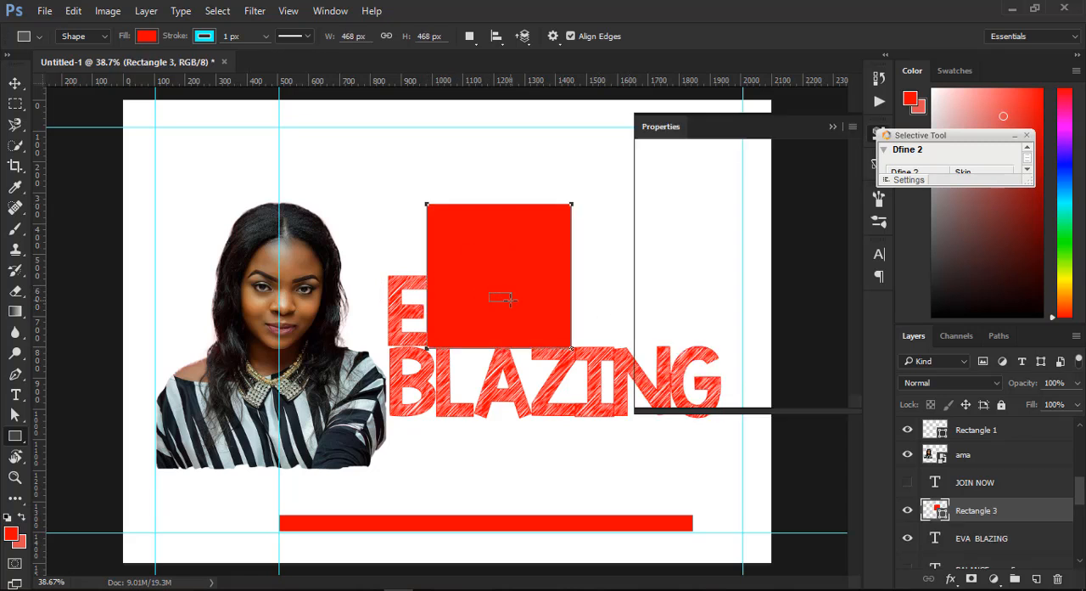
key("ctrl+z")
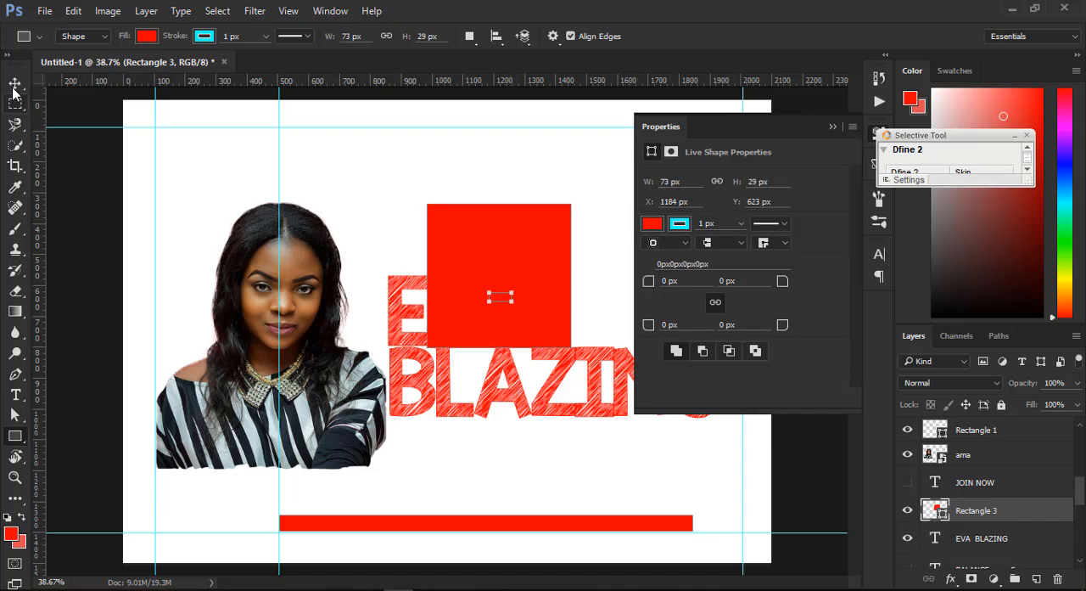
key("v")
left_click(846, 128)
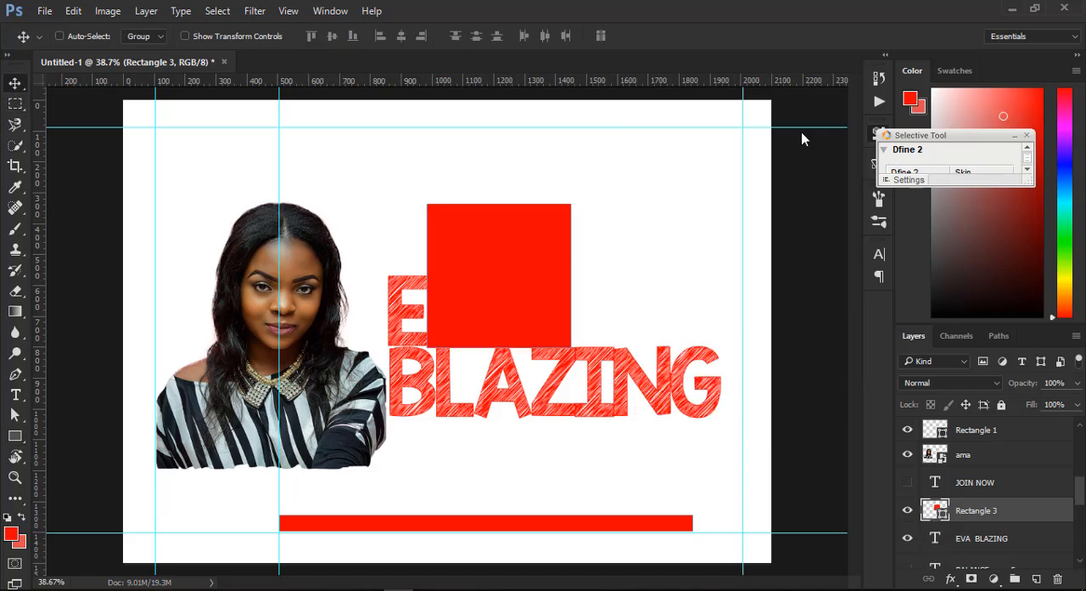
- Move the red square into the space after the headline's first word and reduce its height to about 221 px
left_click_drag(650, 235, 615, 261)
key("ctrl+t")
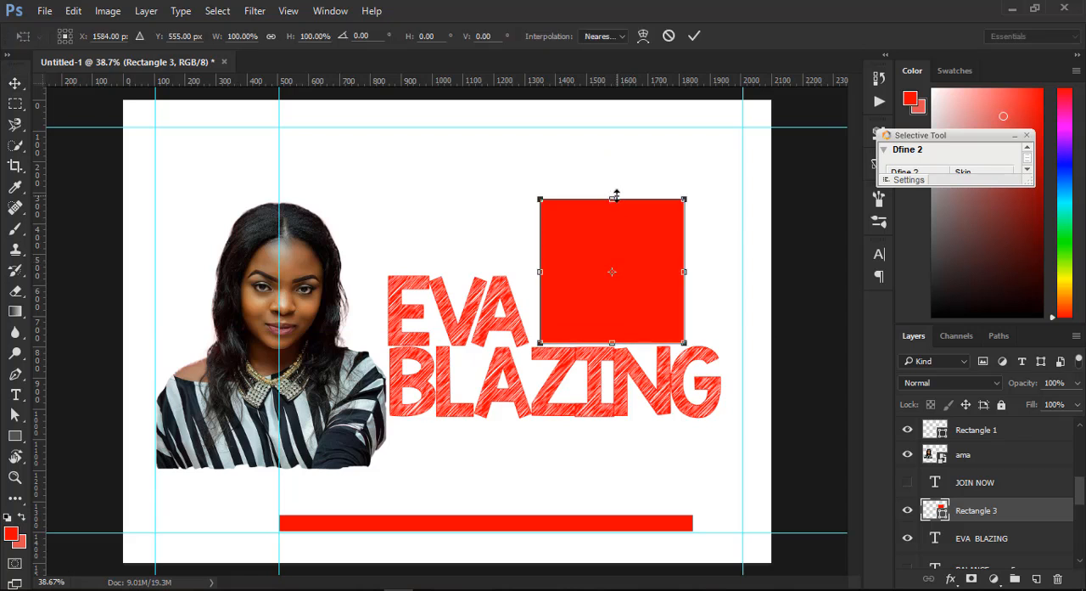
left_click_drag(614, 199, 645, 298)
key("Return")
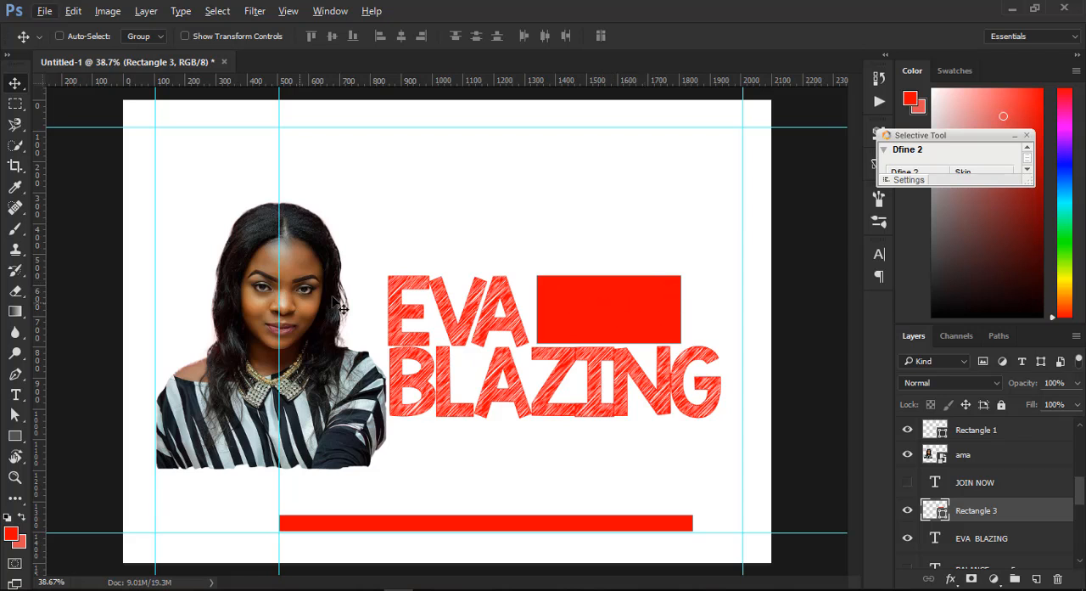
- Examine the portrait photo's face and eye at high magnification to judge how the raster image holds up
left_click(292, 309, "ctrl")
scroll(292, 310, "up", 4)
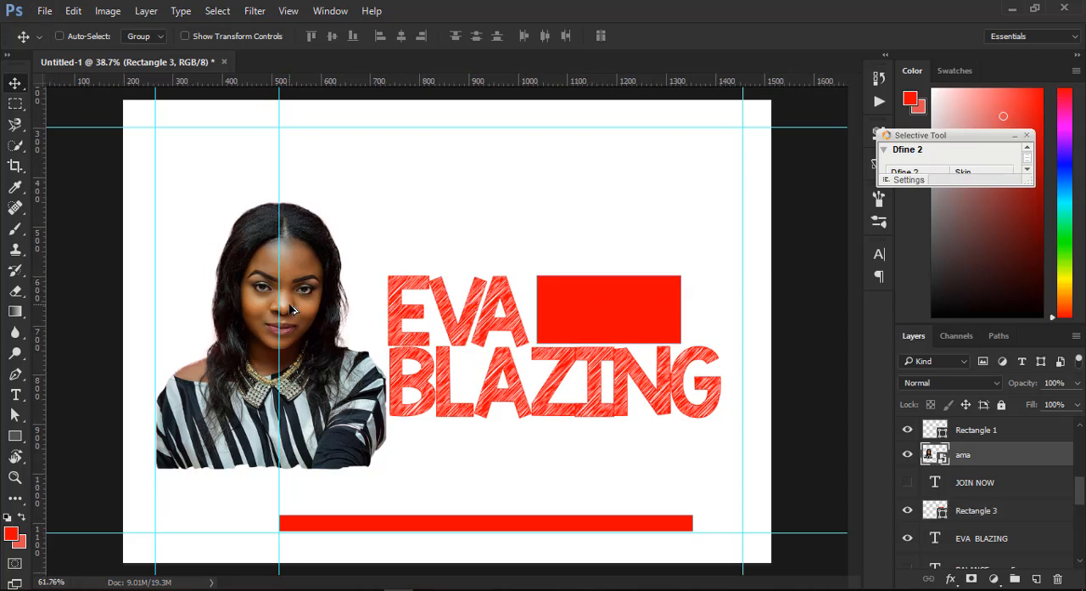
scroll(291, 310, "up", 4)
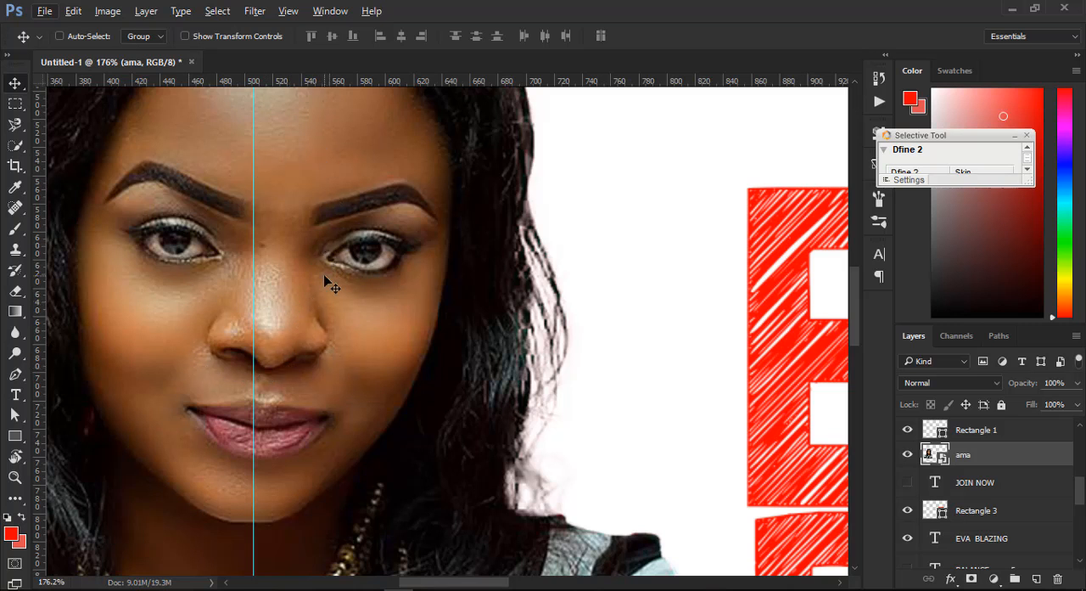
scroll(331, 284, "up", 4)
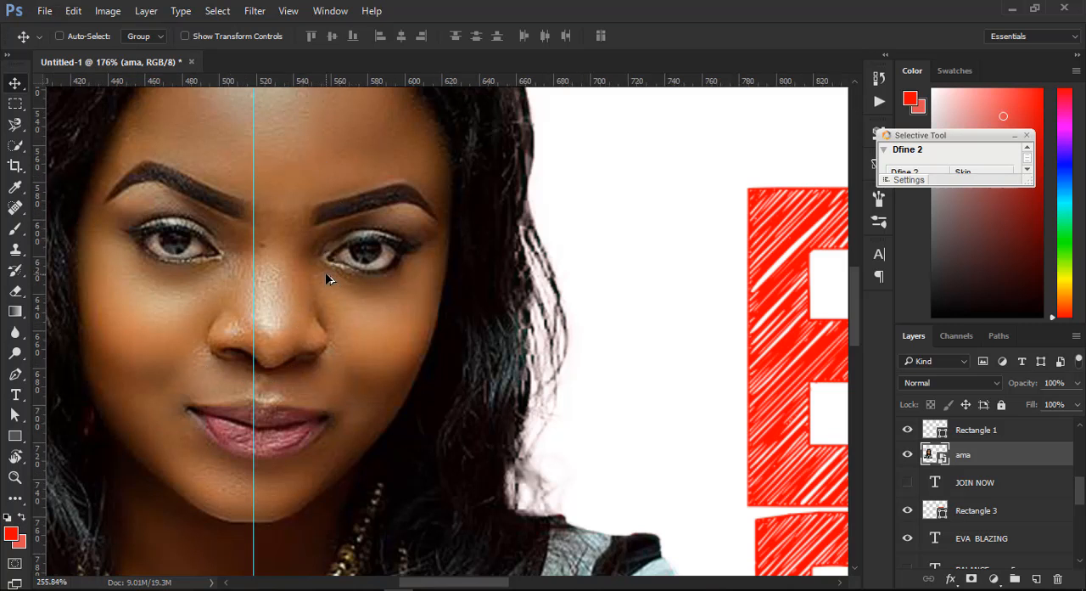
scroll(272, 230, "up", 1)
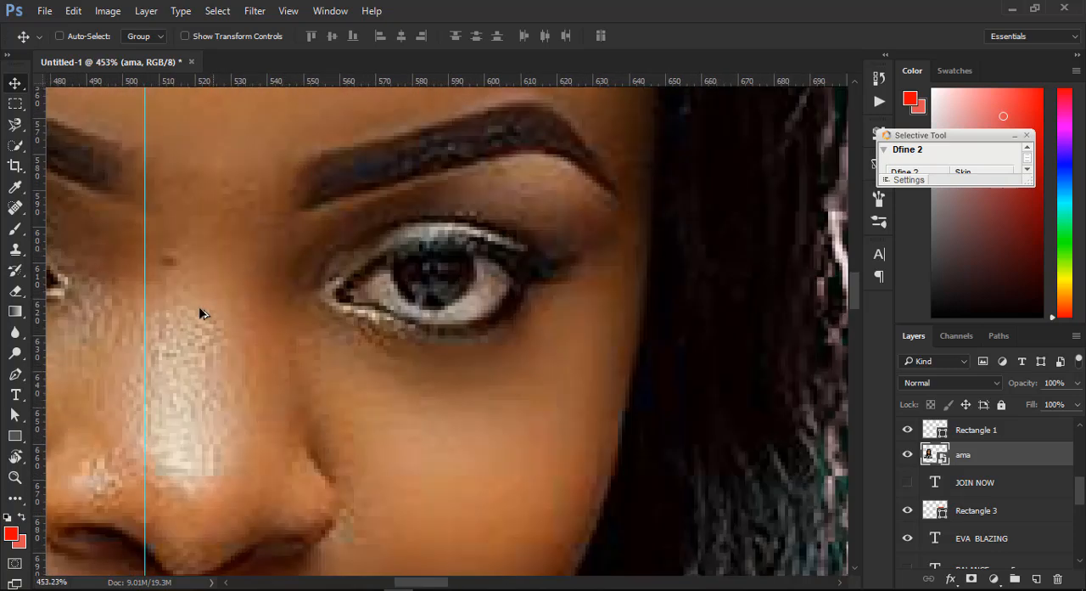
scroll(196, 317, "up", 1)
scroll(194, 314, "up", 3)
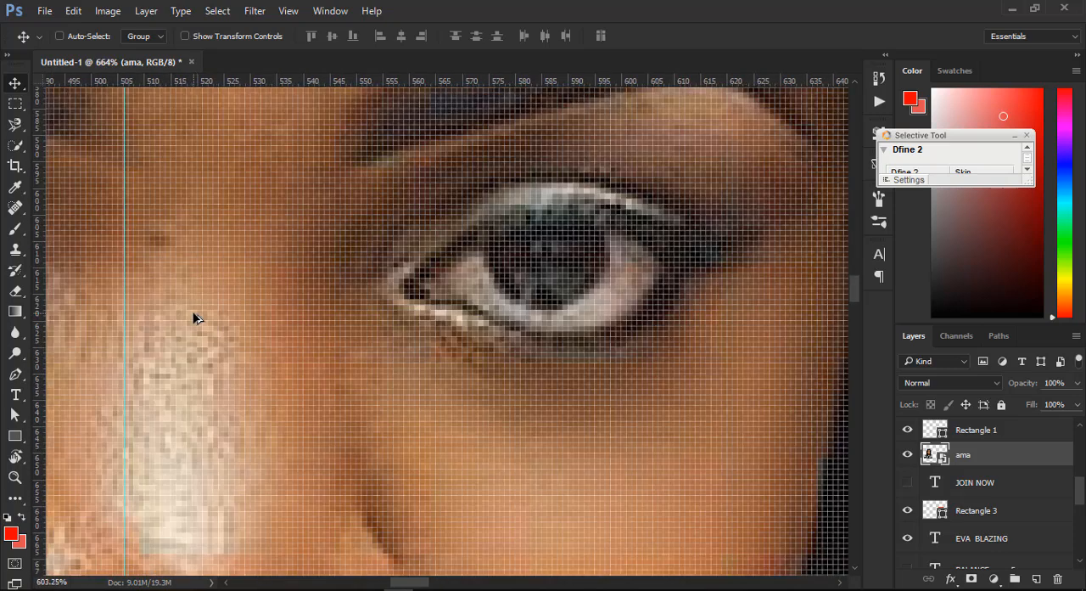
scroll(194, 313, "down", 15)
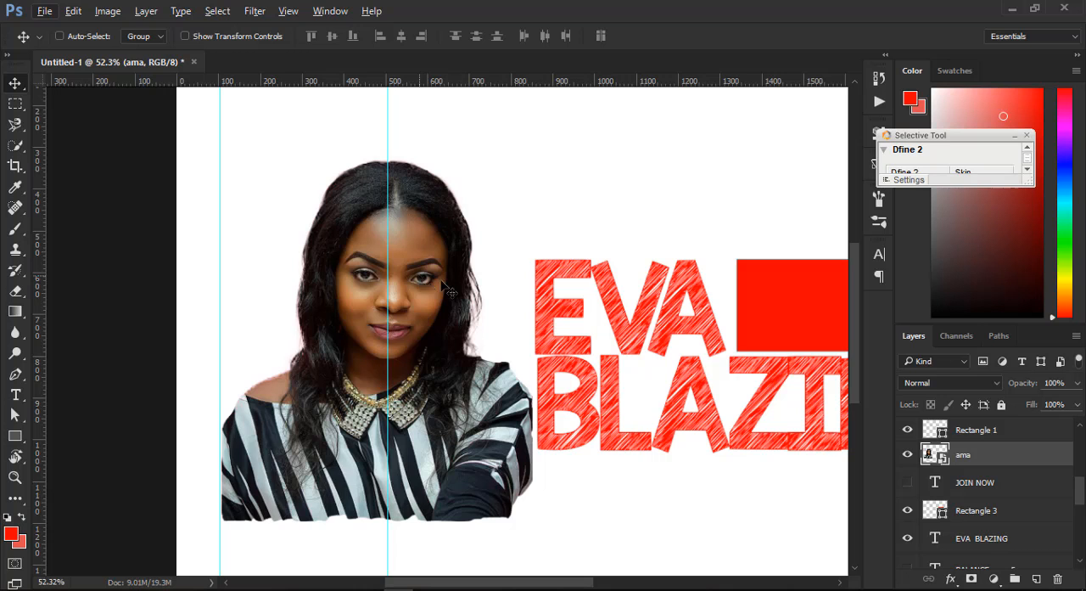
left_click_drag(419, 582, 463, 579)
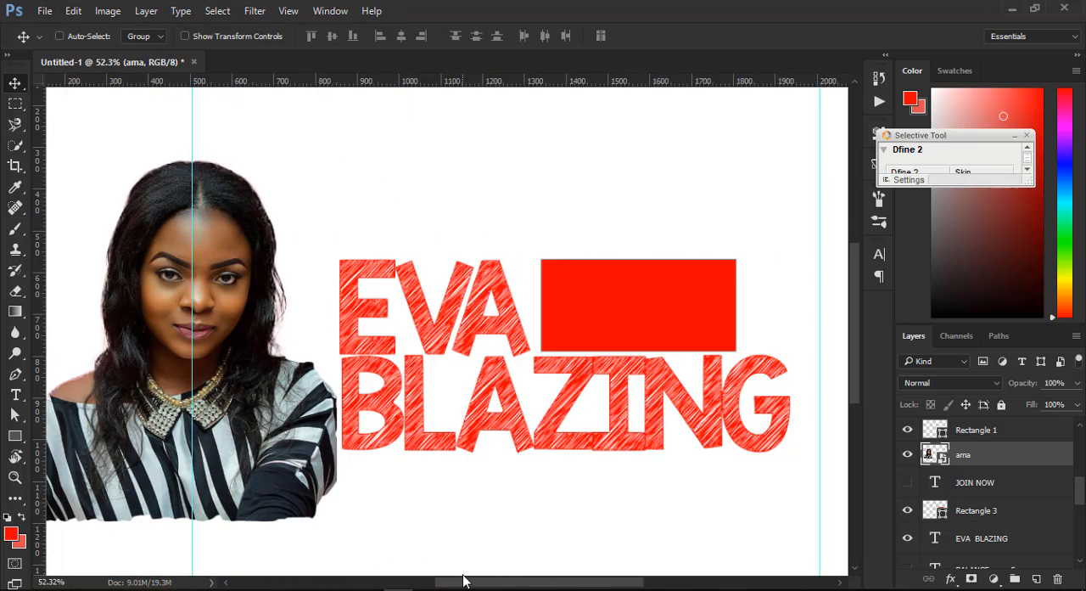
- Examine the red rectangle beside the headline's first word at high magnification to judge how the vector shape holds up
key("ctrl")
left_click(650, 299)
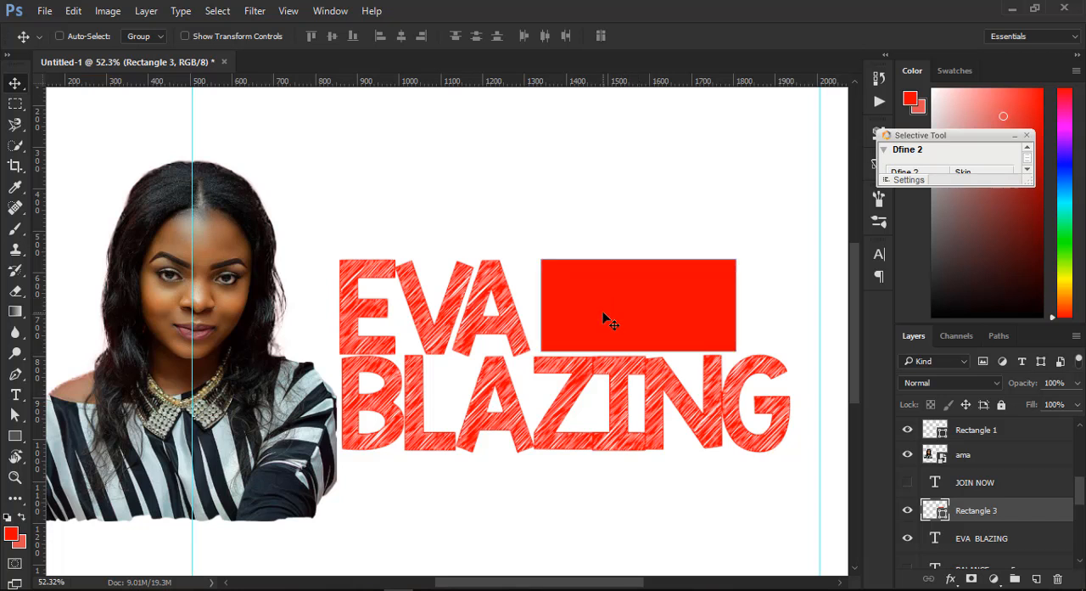
left_click(15, 436)
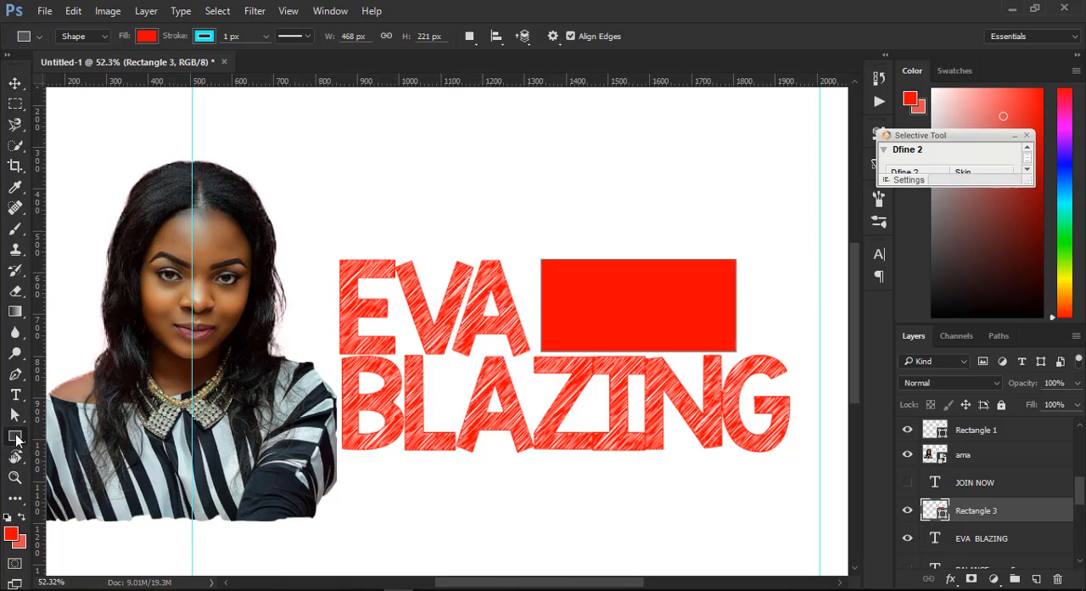
key("v")
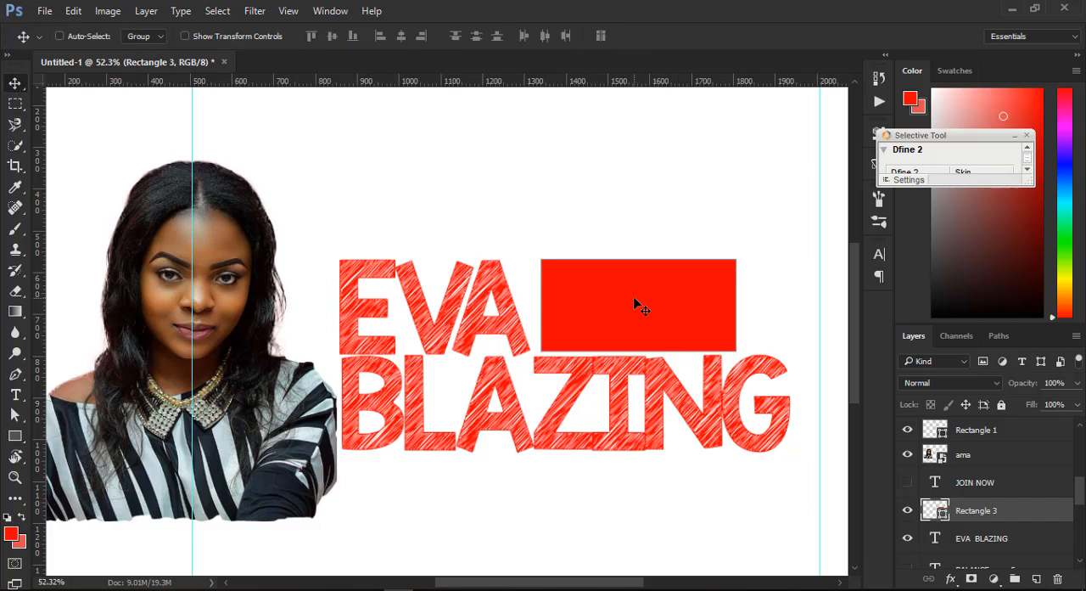
scroll(633, 297, "up", 10)
scroll(590, 301, "down", 5)
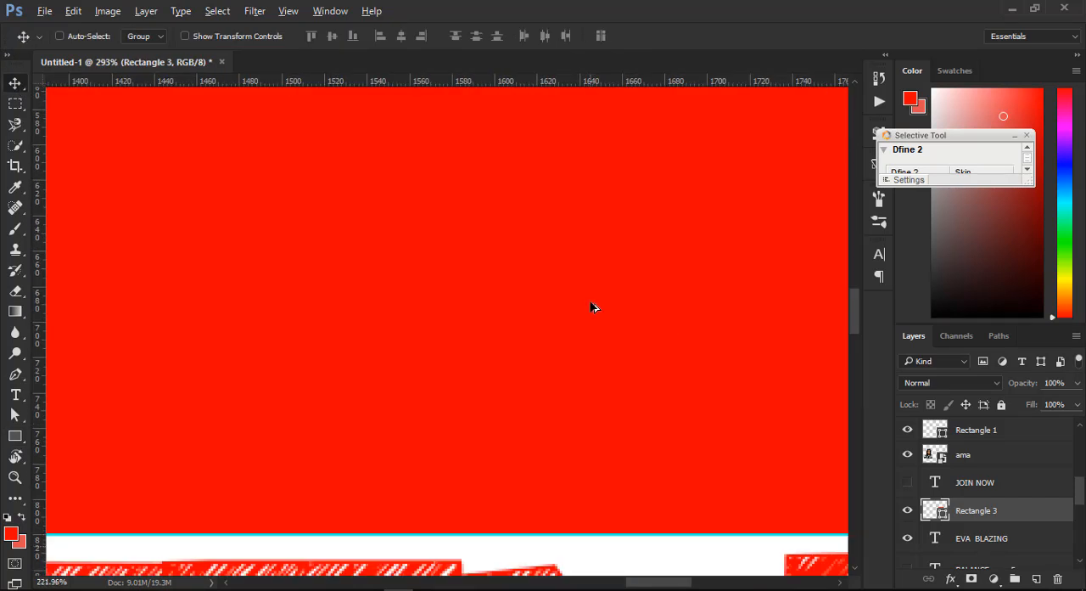
scroll(591, 308, "down", 5)
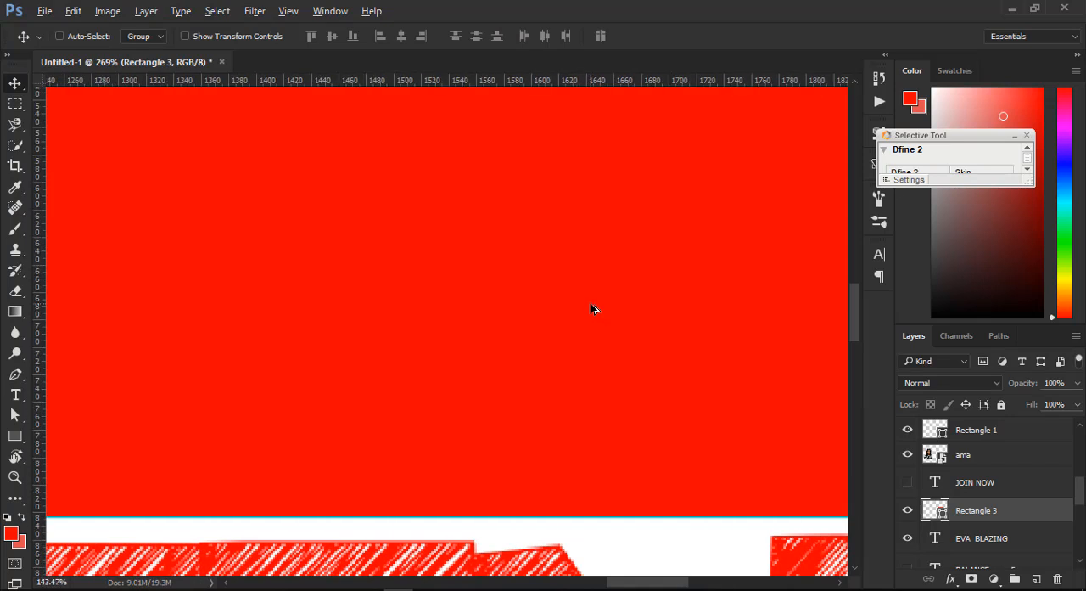
scroll(592, 310, "down", 1)
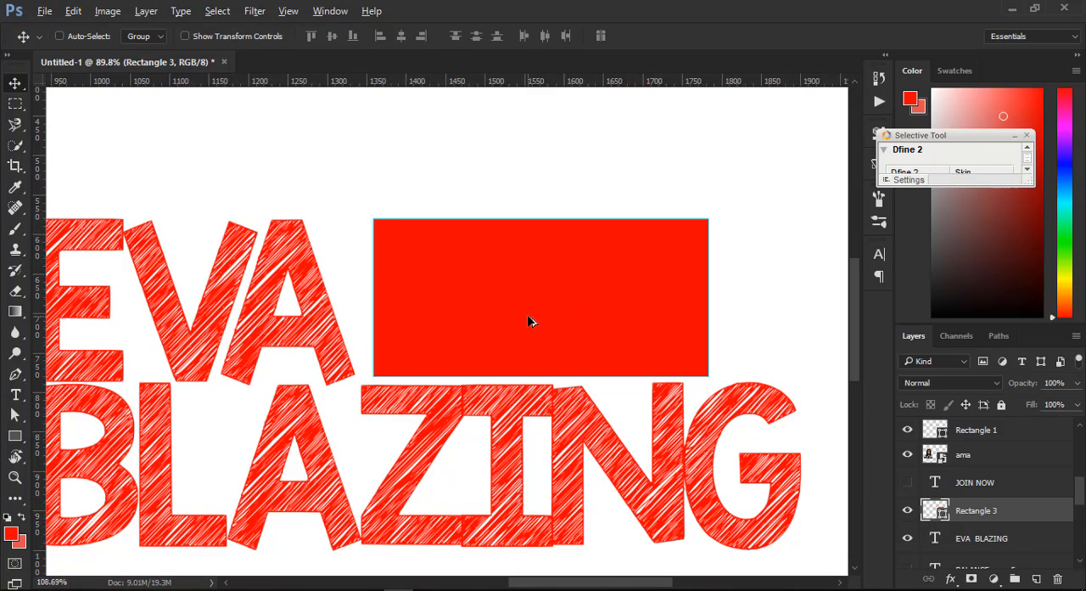
scroll(529, 321, "up", 2)
scroll(529, 320, "up", 3)
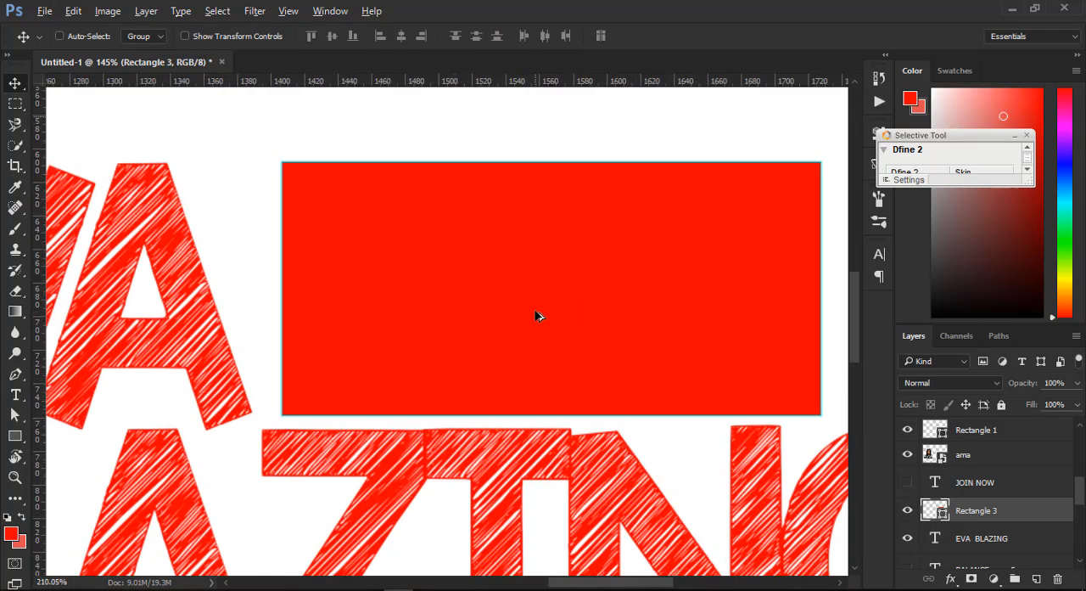
scroll(536, 315, "up", 3)
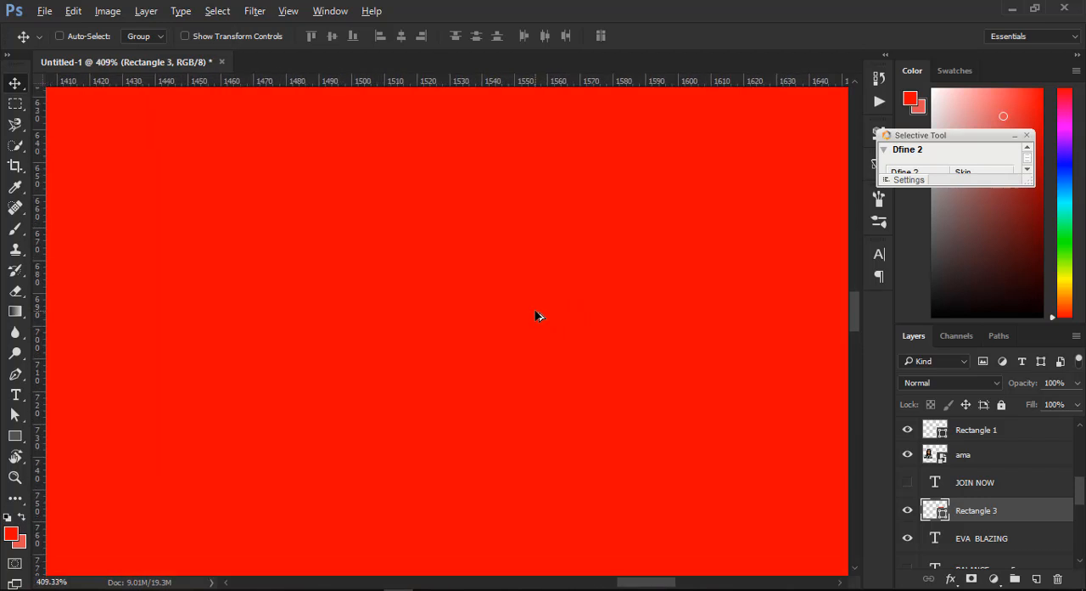
scroll(536, 316, "down", 10)
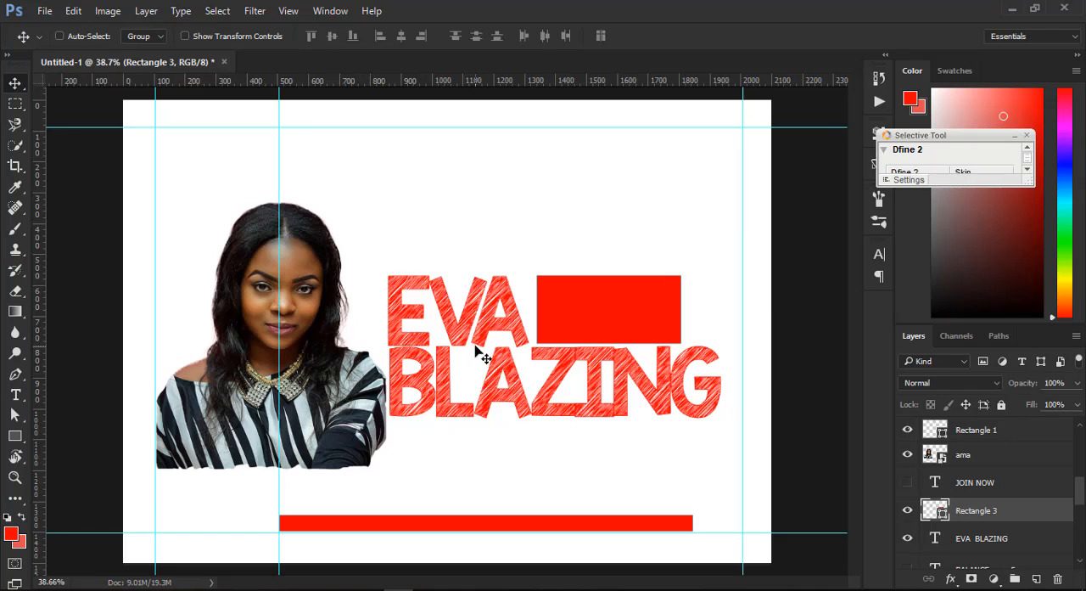
- Scale the red rectangle beside the headline's first word up and down, ending at about 161%, and position it just above the headline's second line
left_click(297, 265, "ctrl")
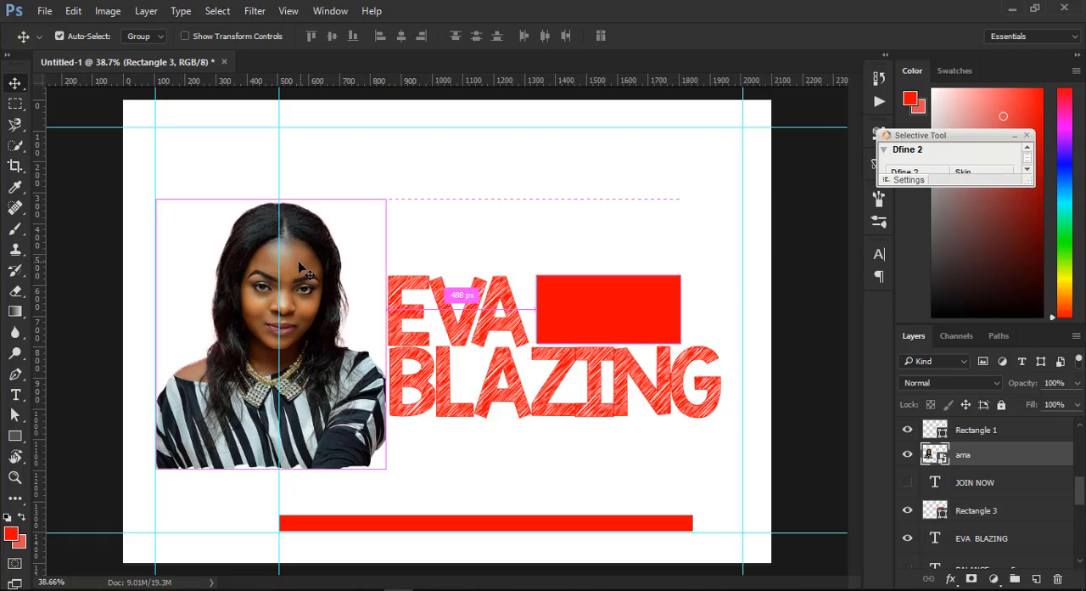
left_click(599, 314, "ctrl")
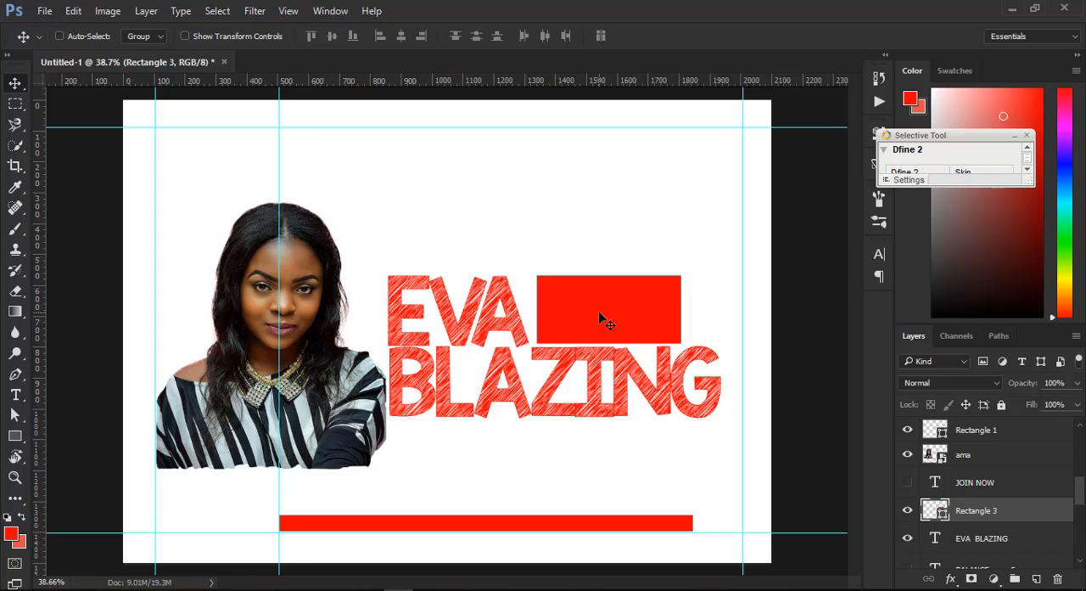
key("ctrl+t")
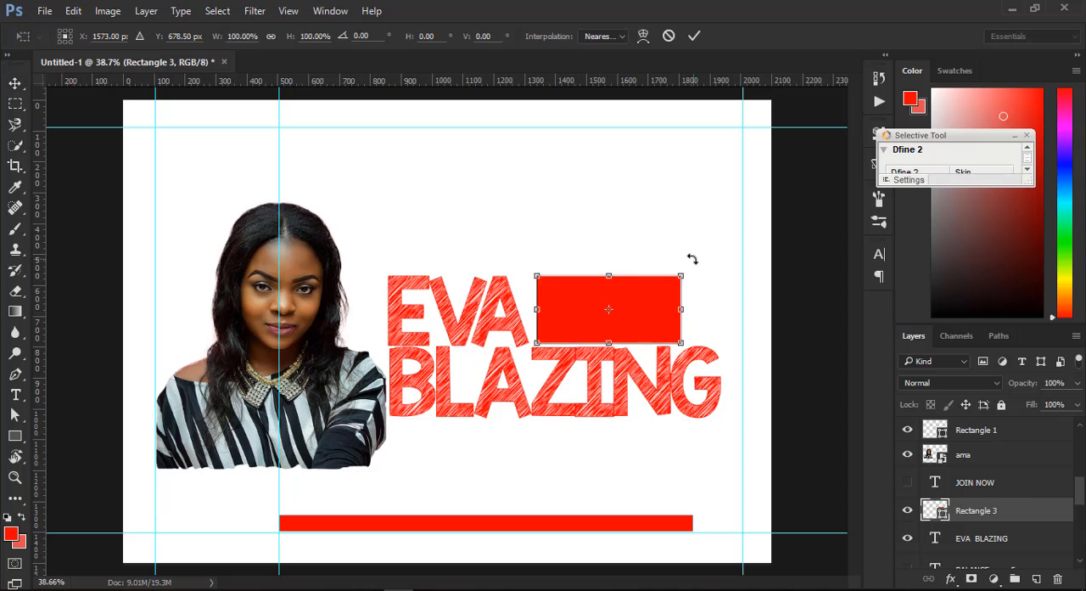
mouse_move(684, 274)
left_mouse_down()
mouse_move(775, 230)
mouse_move(683, 273)
left_mouse_up()
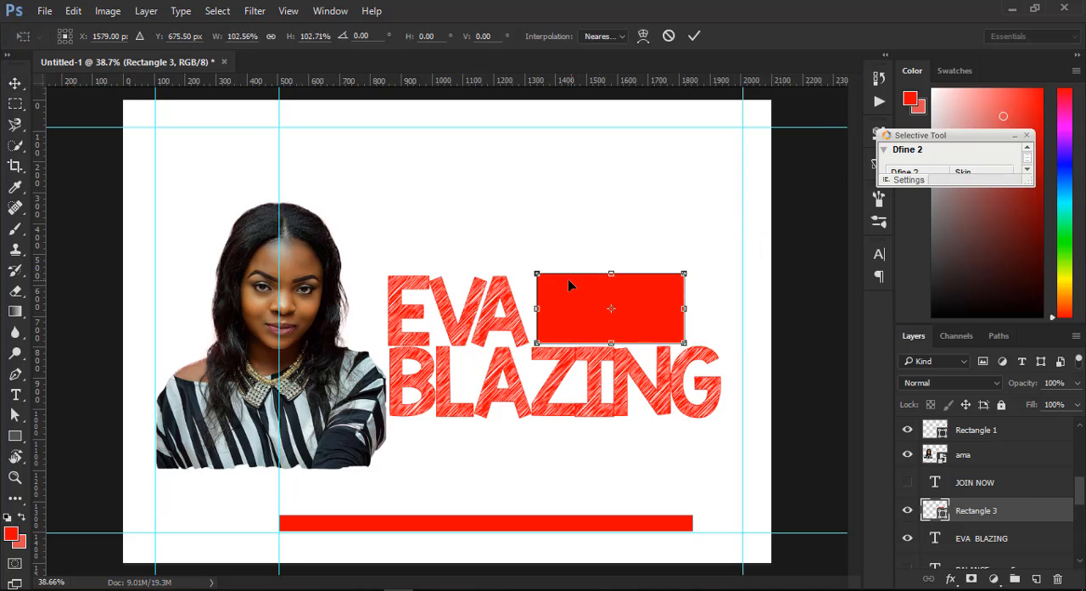
left_click_drag(537, 273, 262, 144)
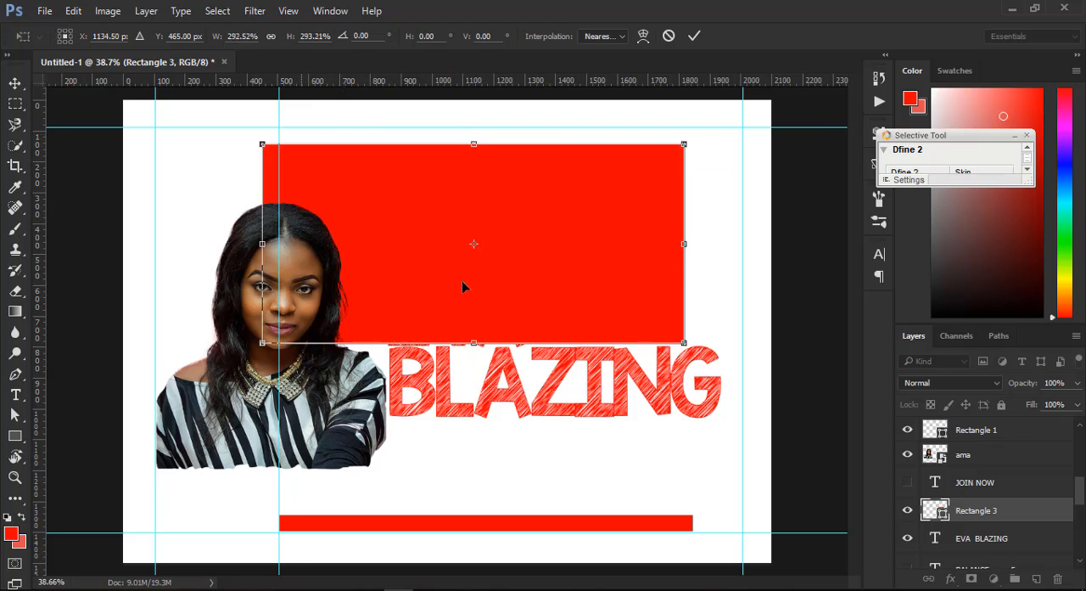
left_click_drag(262, 343, 81, 464)
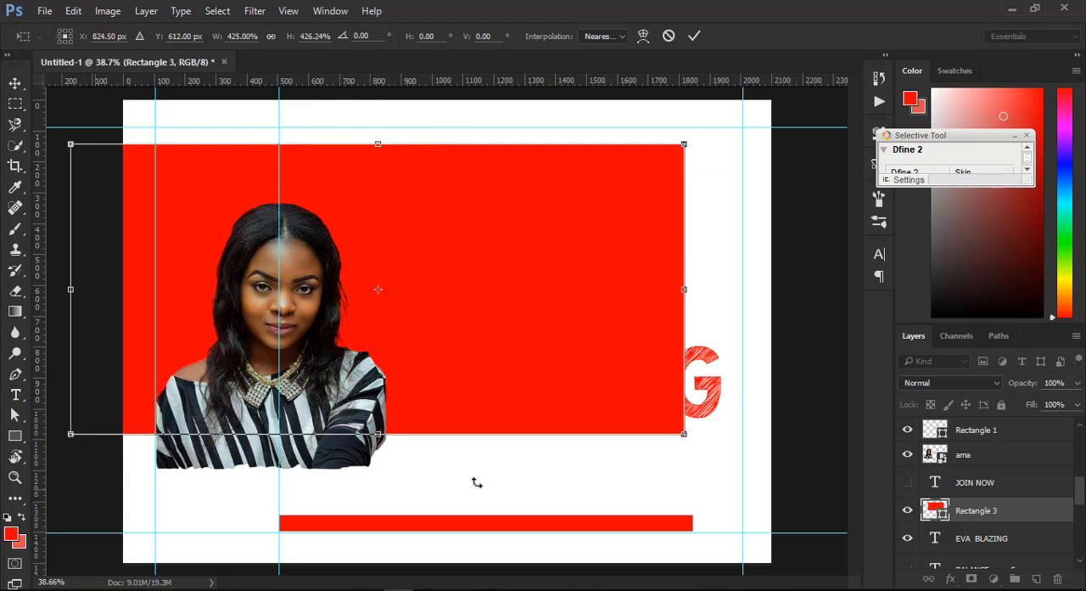
left_click_drag(684, 434, 402, 303)
left_click_drag(342, 187, 636, 208)
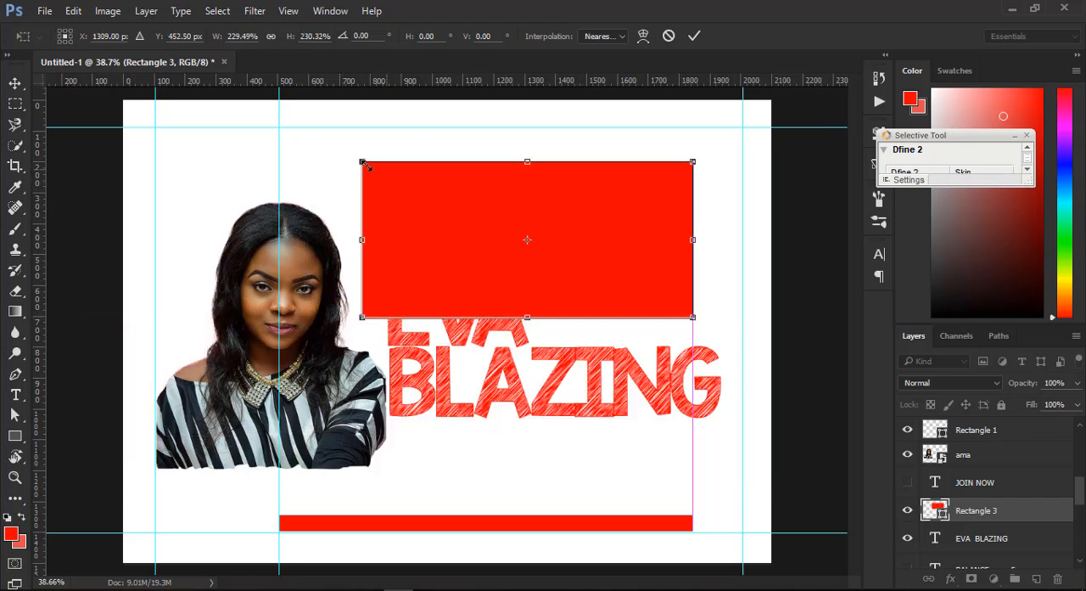
left_click_drag(363, 162, 455, 227)
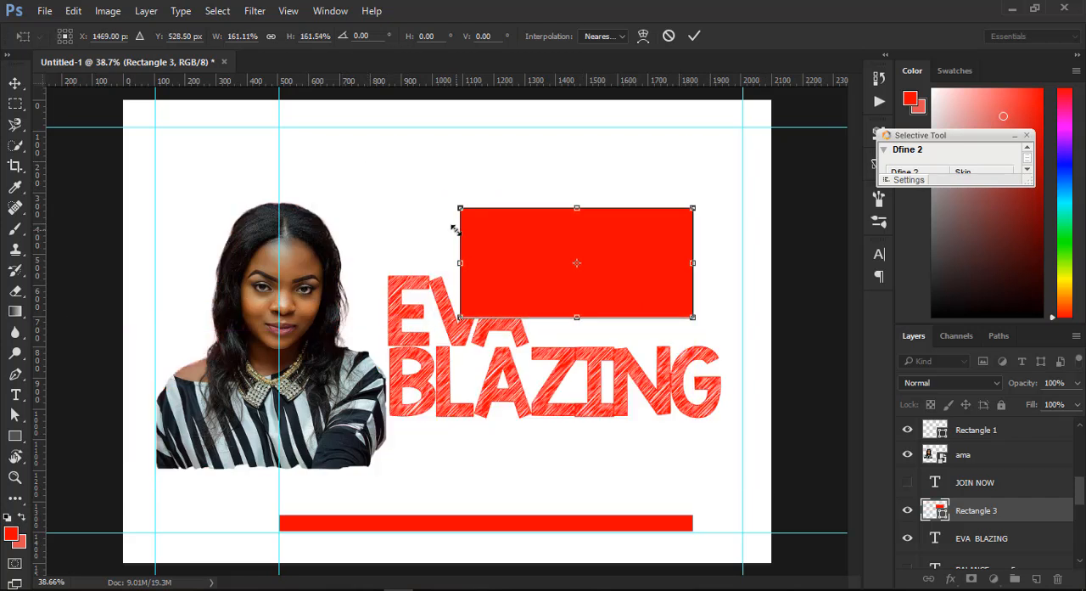
key("Return")
left_click_drag(592, 240, 632, 265)
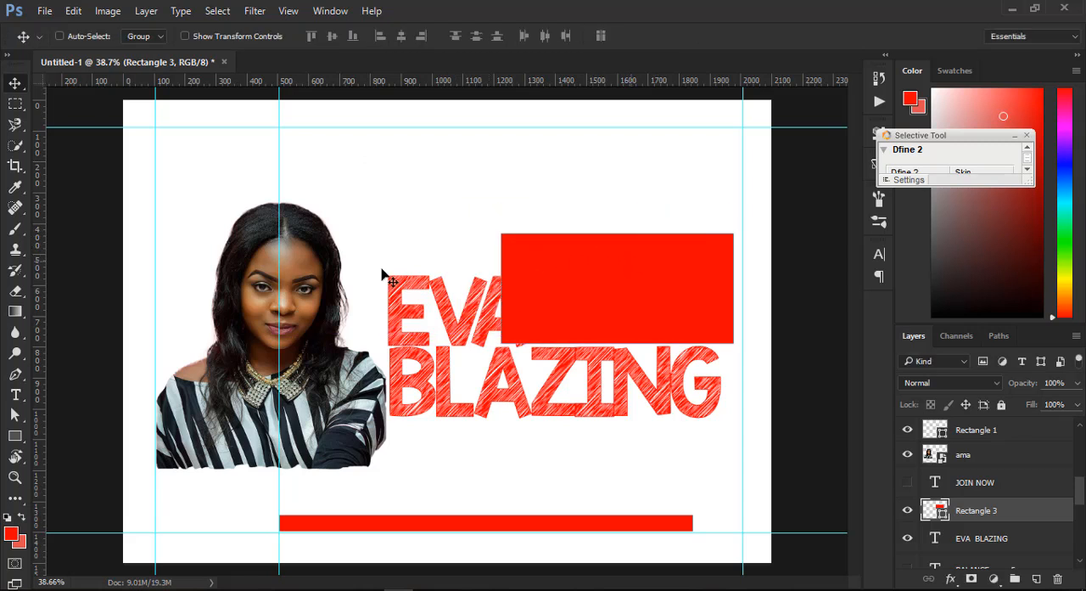
- Enlarge the portrait photo proportionally to about 77.24%, leaving it on the same side of the poster
left_click(297, 248, "ctrl")
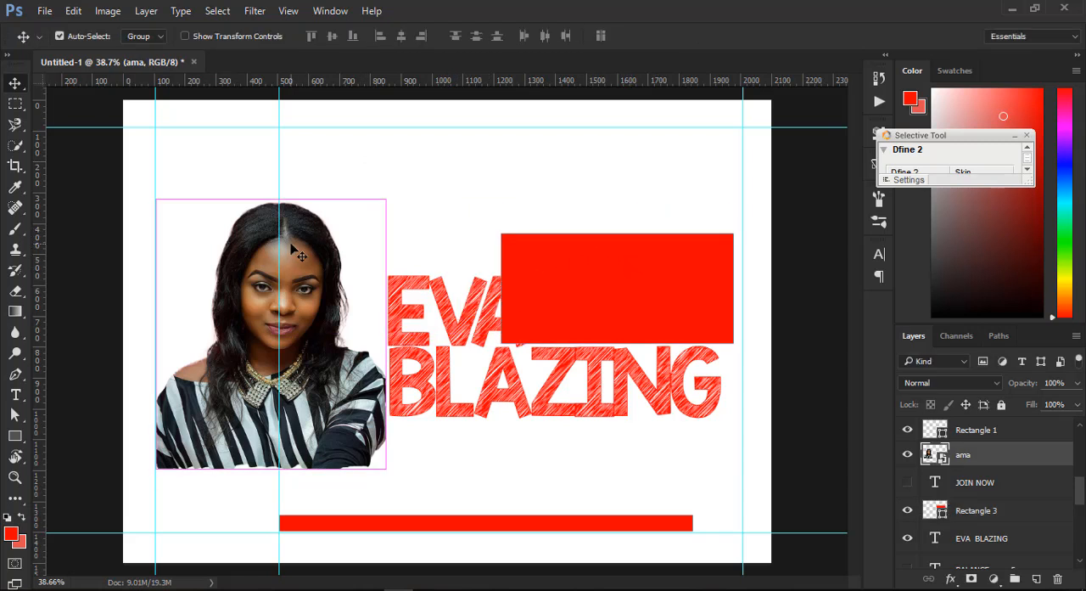
key("ctrl+t")
left_click_drag(431, 170, 537, 101)
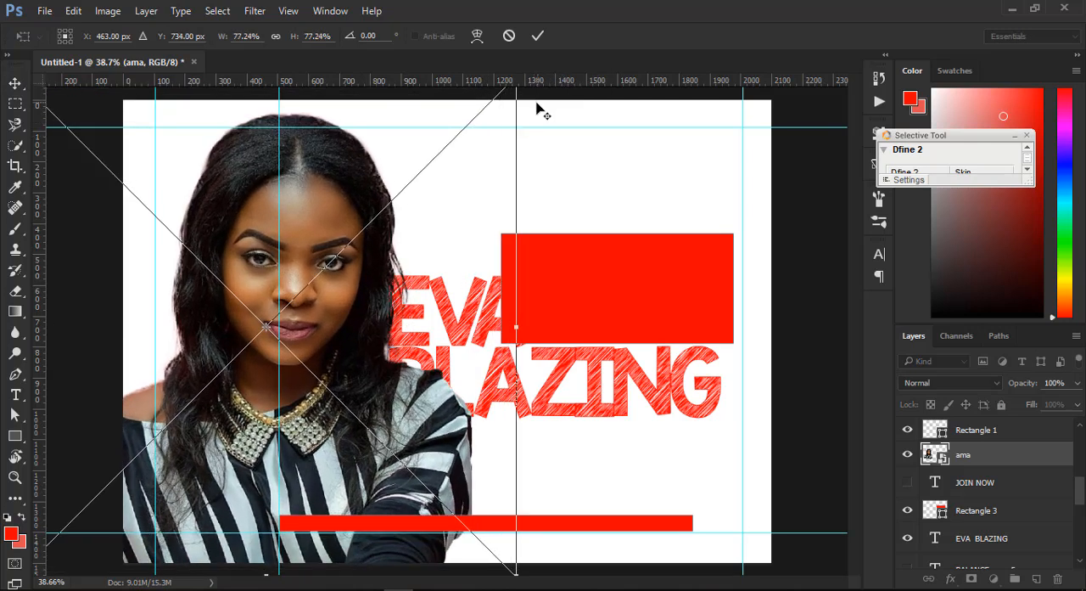
key("Return")
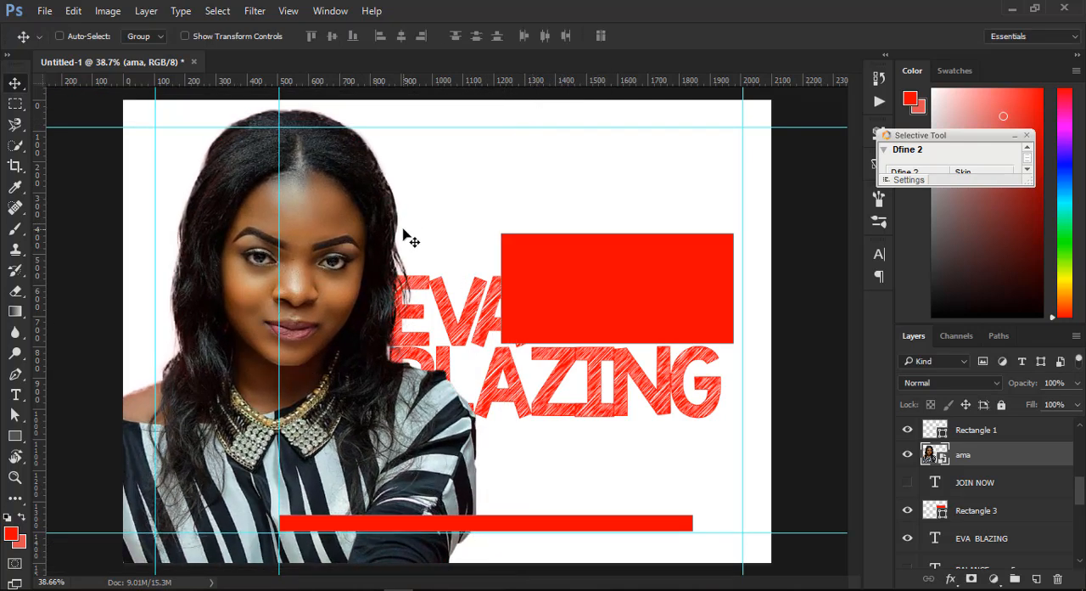
- Shrink the portrait photo proportionally to about 10.62%
key("ctrl+t")
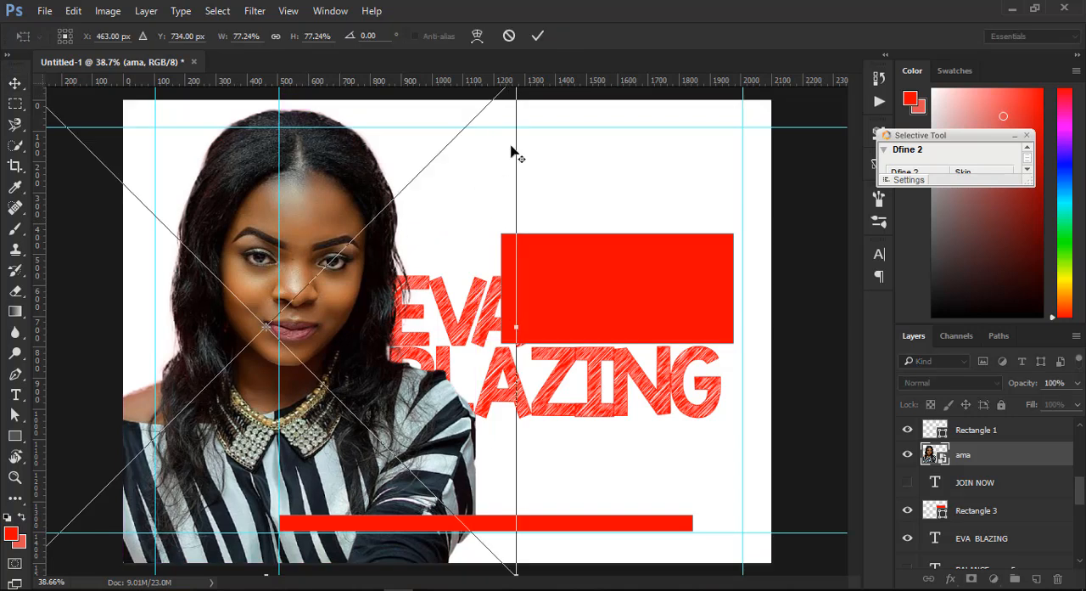
left_click_drag(514, 571, 332, 325)
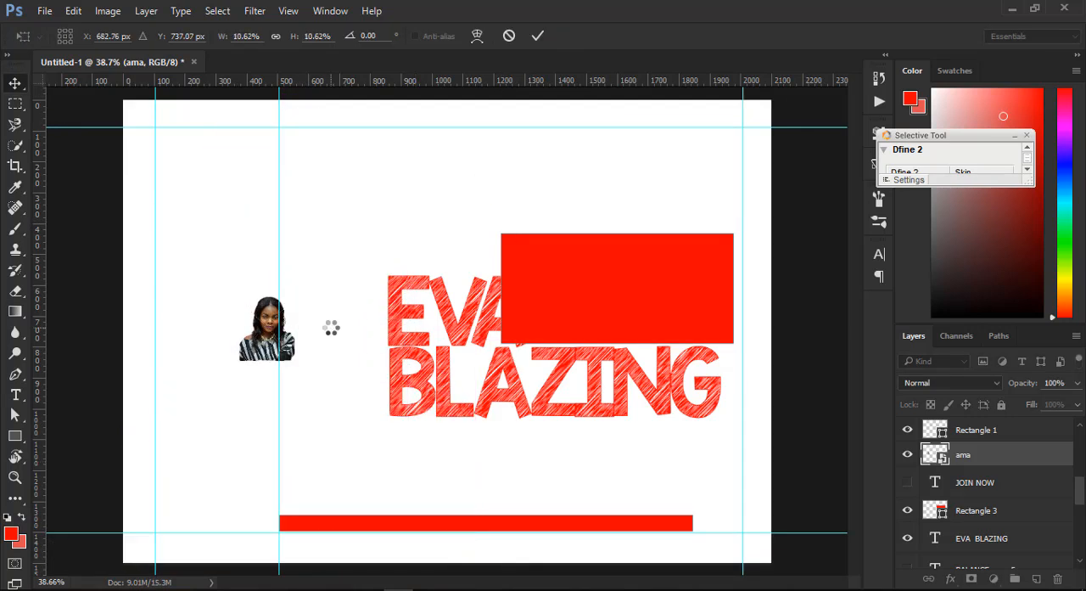
key("Return")
- Scale the portrait photo proportionally to about 38.29% beside the headline, with a rotation of about 0.24°
key("ctrl+t")
left_click_drag(295, 360, 484, 528)
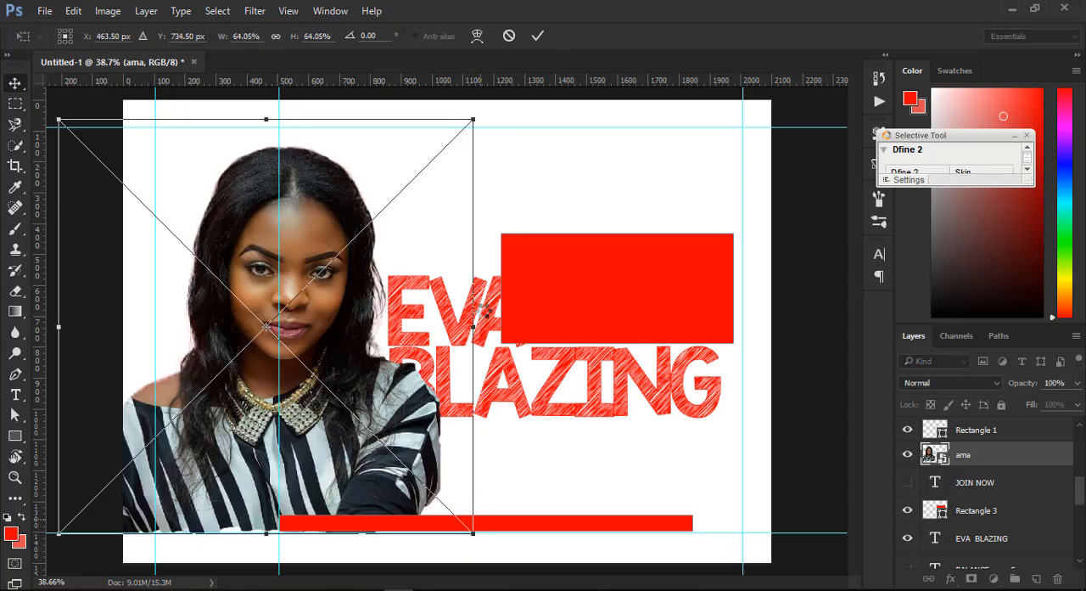
key("Return")
left_click_drag(136, 455, 201, 384)
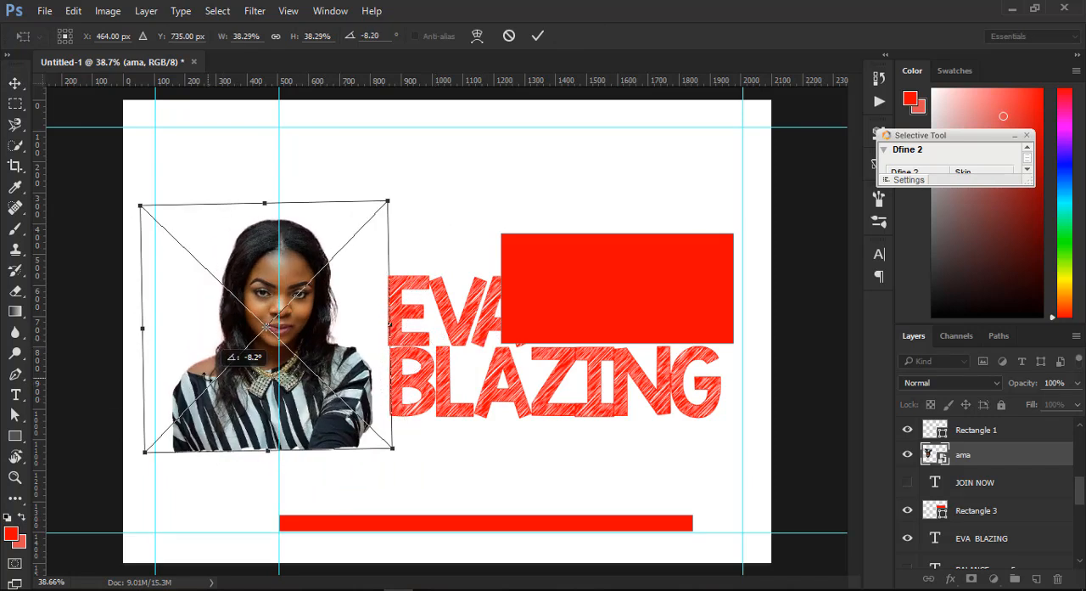
key("Return")
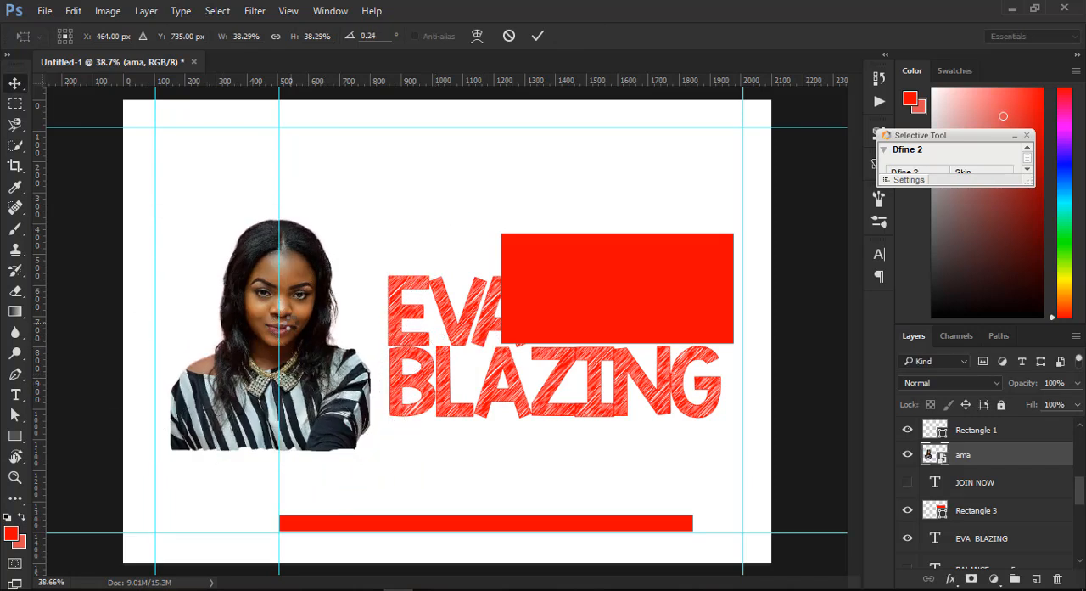
- Examine the rescaled portrait's face at high magnification to judge its image quality, and return to the whole poster
scroll(258, 292, "up", 5)
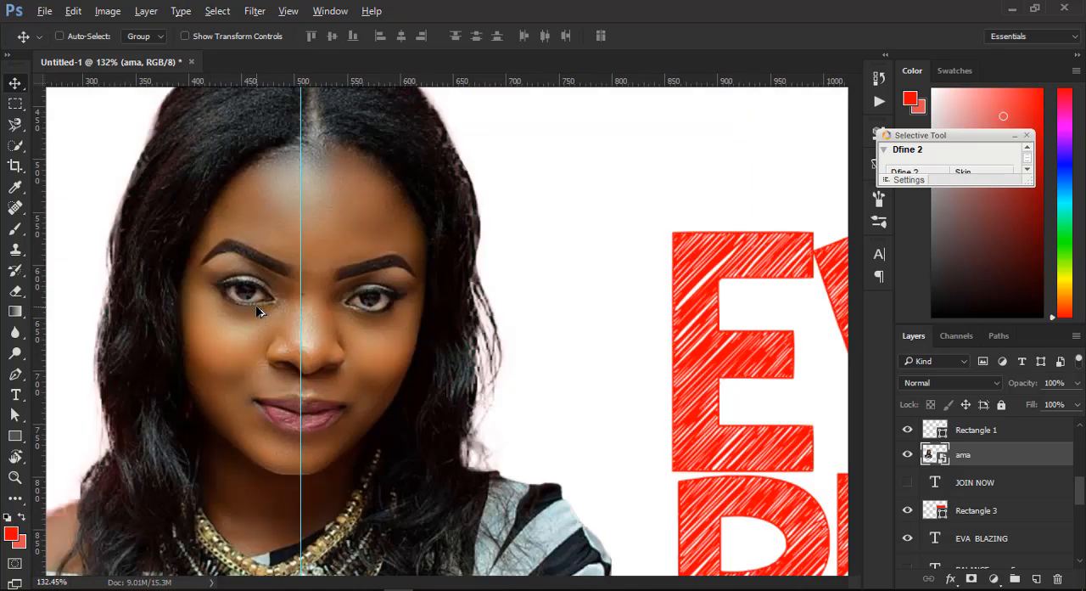
scroll(257, 311, "up", 1)
scroll(257, 311, "down", 3)
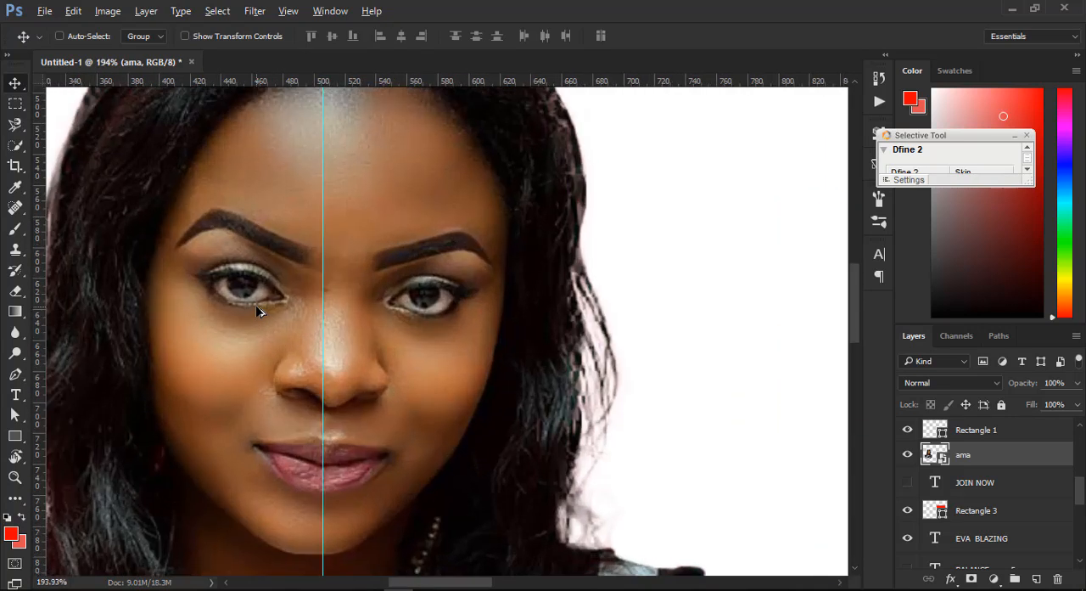
scroll(258, 308, "down", 3)
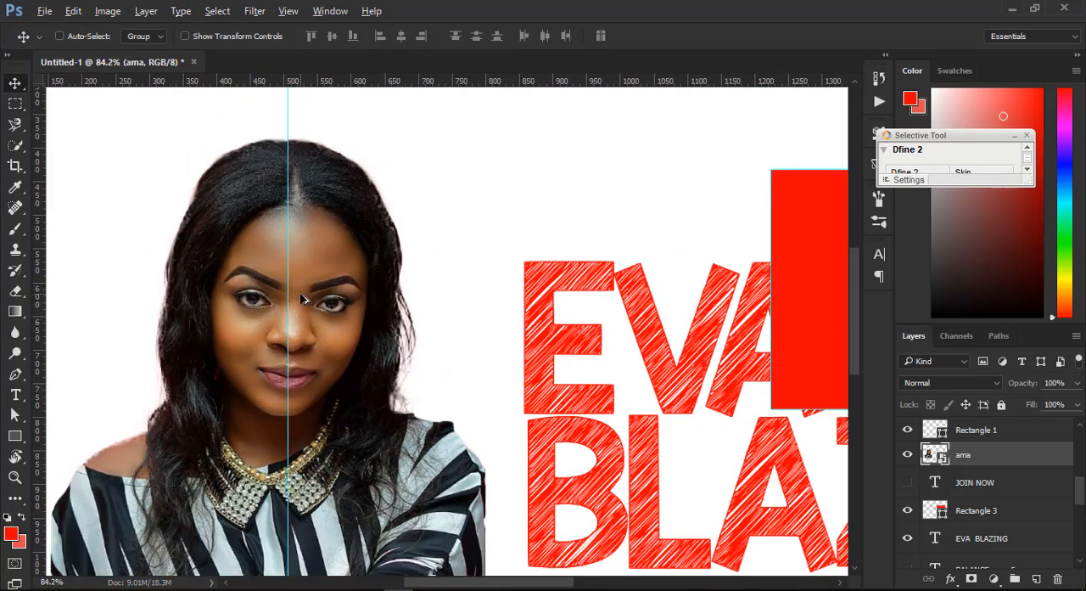
scroll(416, 314, "left", 2)
scroll(393, 305, "down", 3)
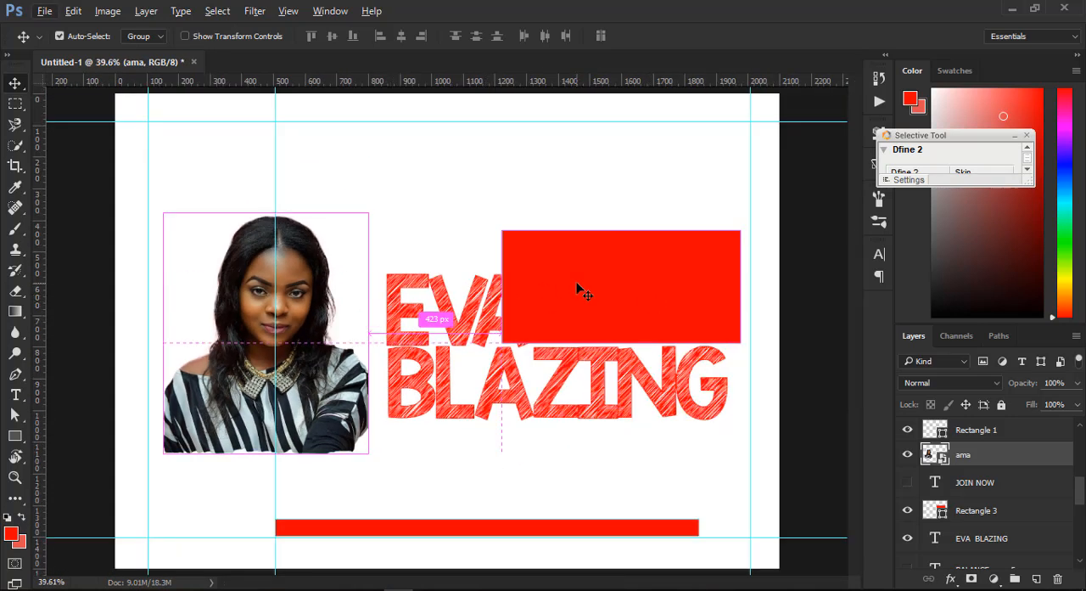
- Move the red rectangle clear of the headline's first word and shrink it until its outer edge lines up with the end of the second line
left_click_drag(577, 287, 606, 284)
key("ctrl+t")
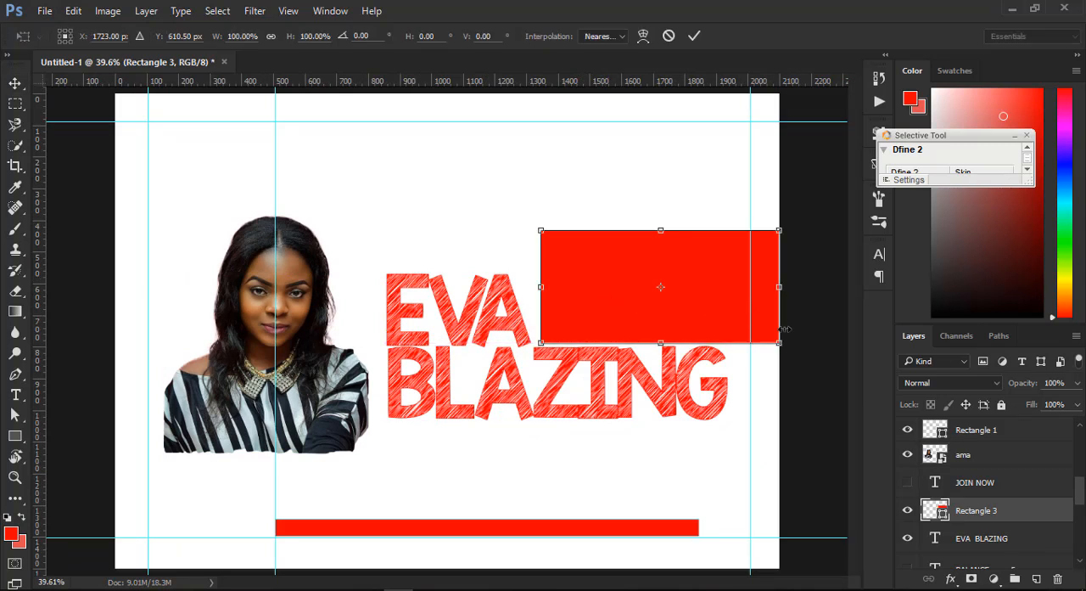
left_click_drag(779, 343, 718, 337)
key("Return")
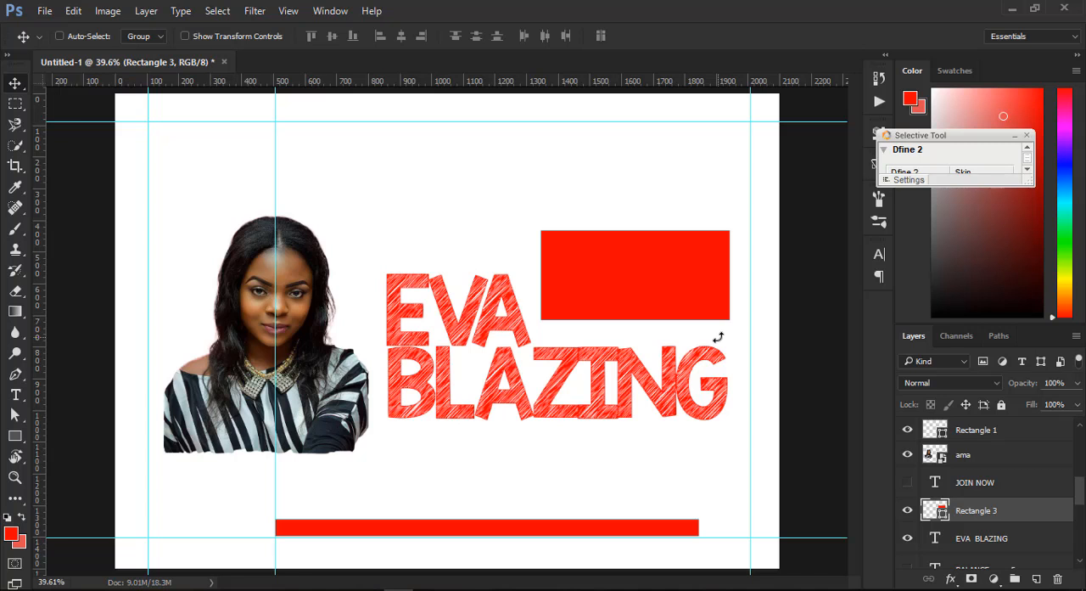
- Hide the red rectangle beside the headline, the portrait photo and the two-line headline text
left_click(907, 510)
left_click(313, 346, "ctrl")
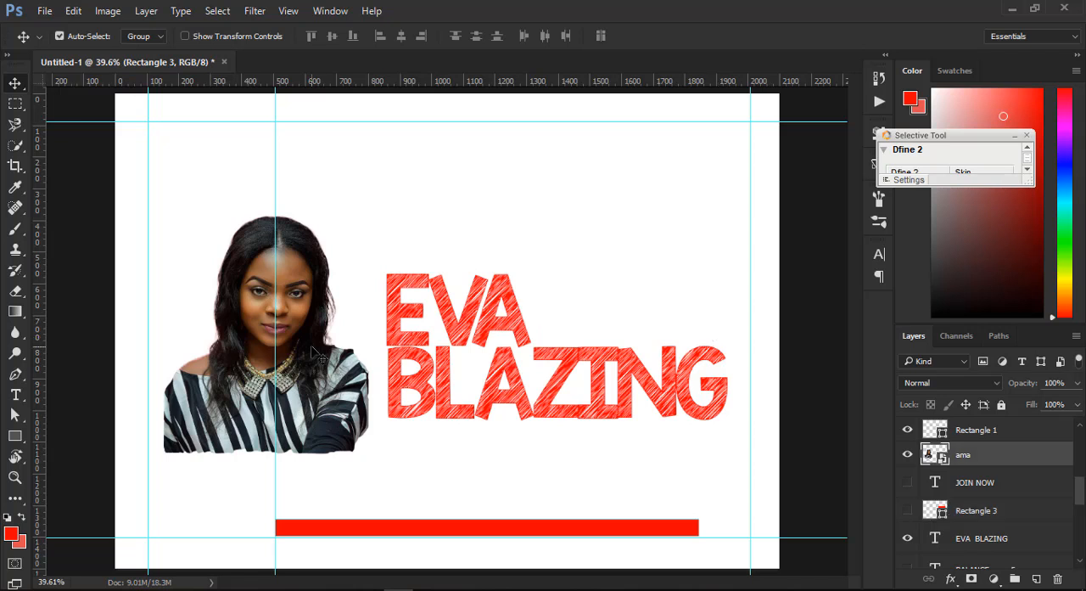
left_click(907, 455)
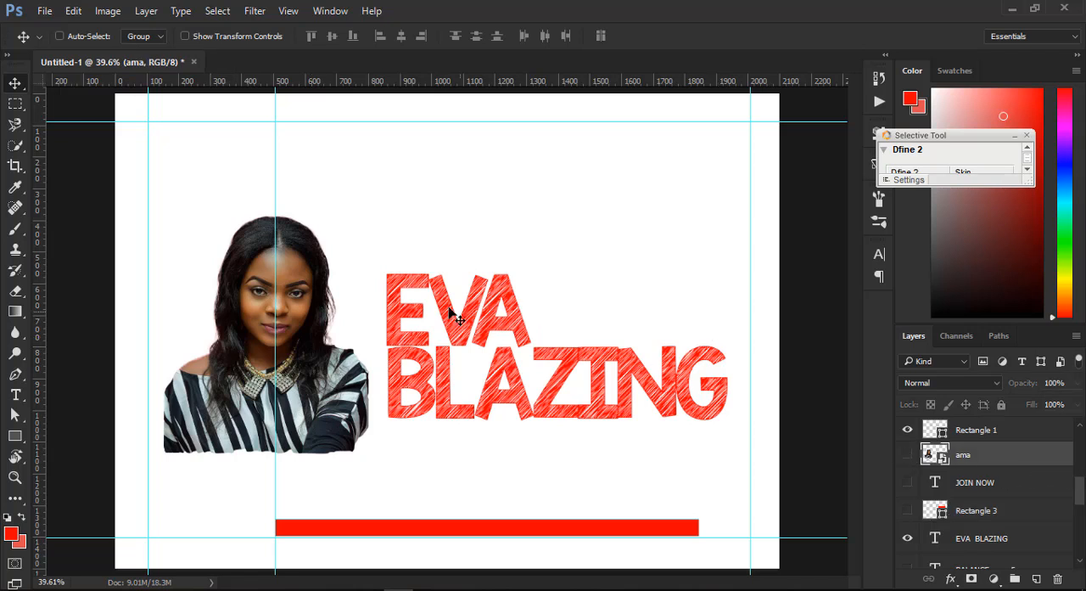
left_click(408, 317, "ctrl")
left_click(907, 538)
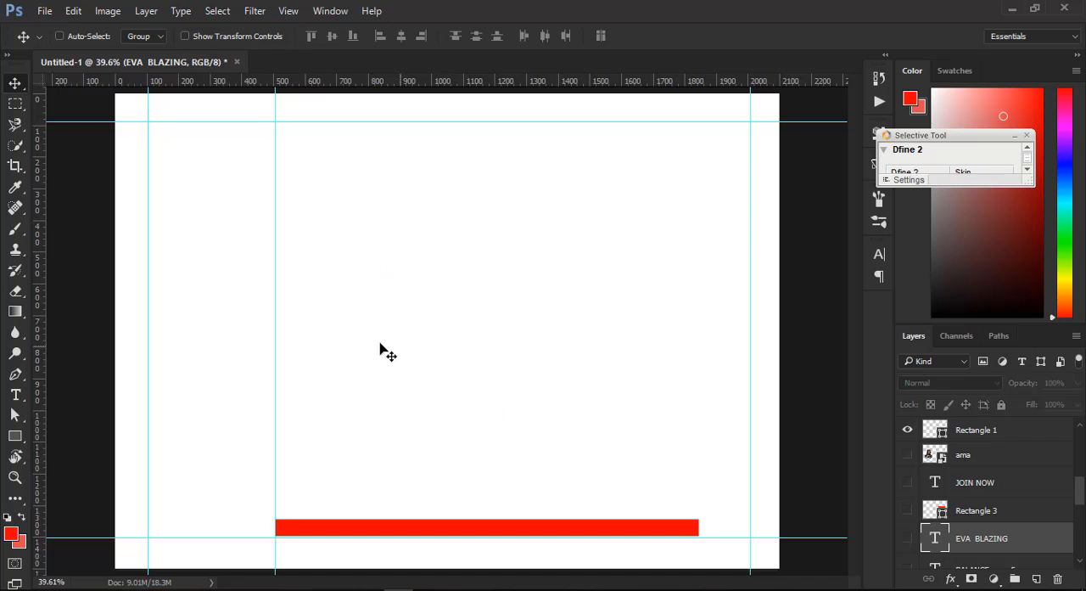
- Add the red text ".AI" in KG Blank Space Sketch to the empty area above the bar and enlarge it to about 40.46 pt
left_click(15, 394)
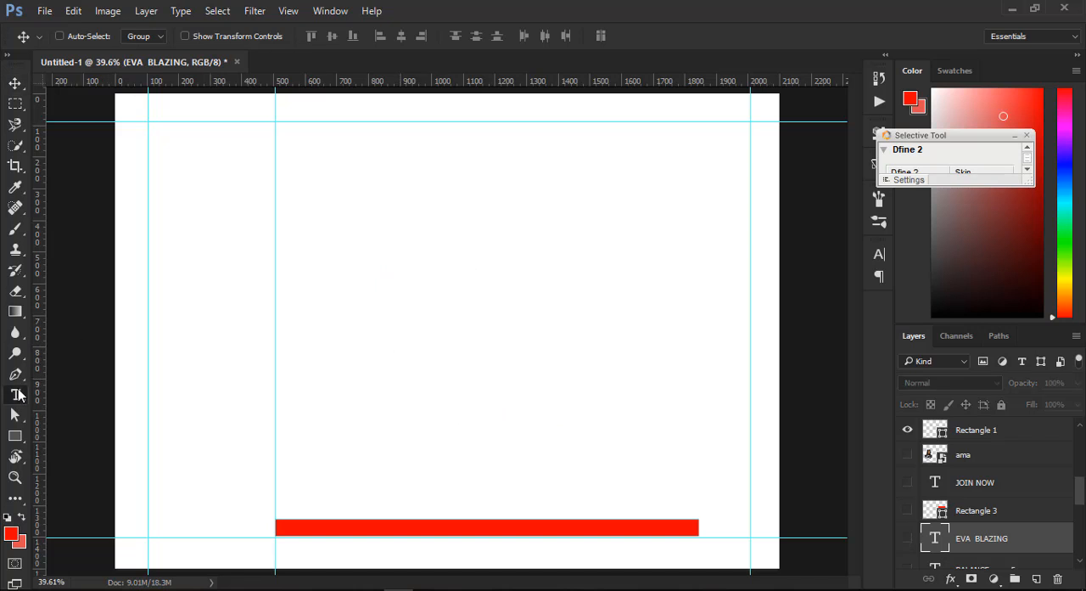
left_click(310, 321)
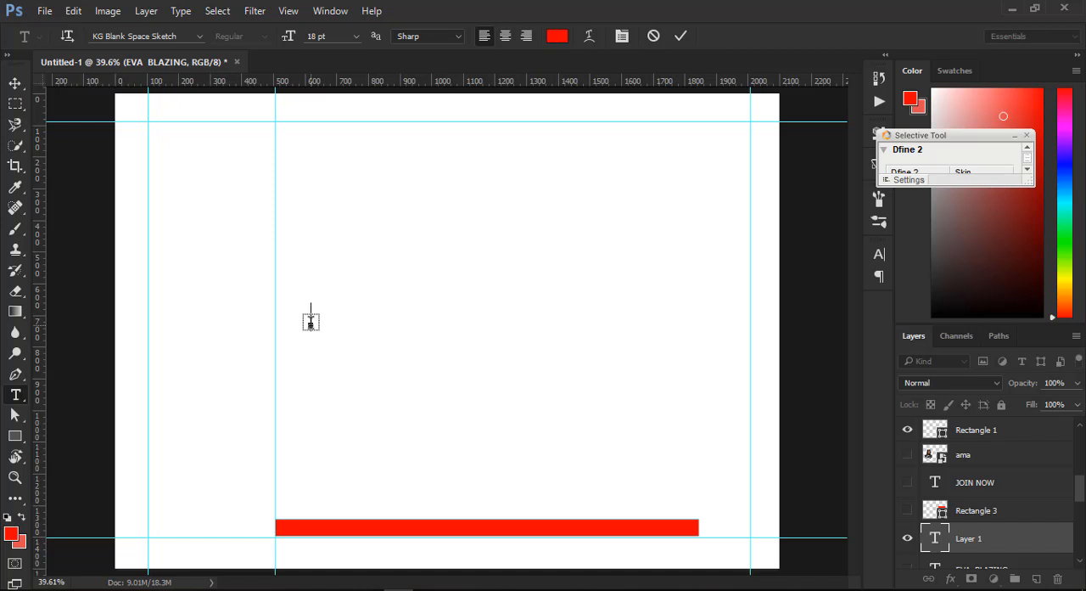
type("E")
type("AI")
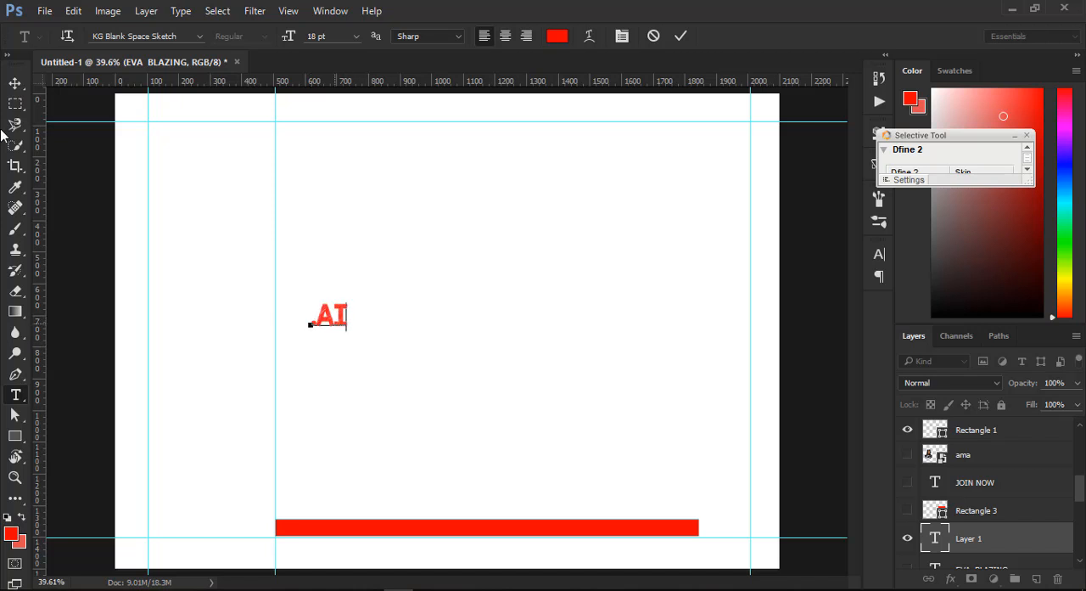
left_click(20, 87)
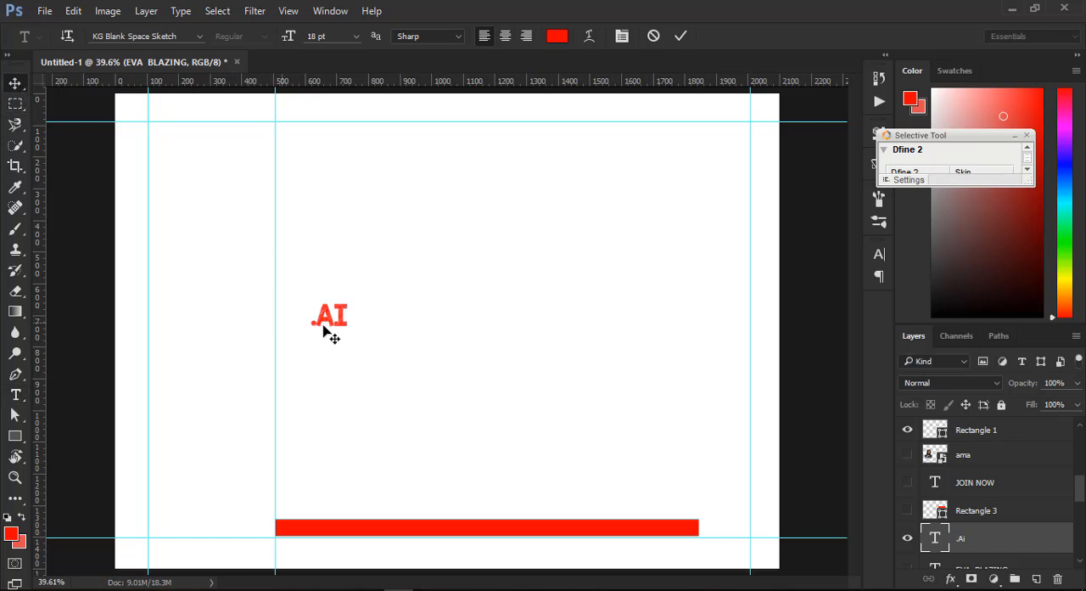
key("ctrl+t")
left_click_drag(382, 366, 364, 344)
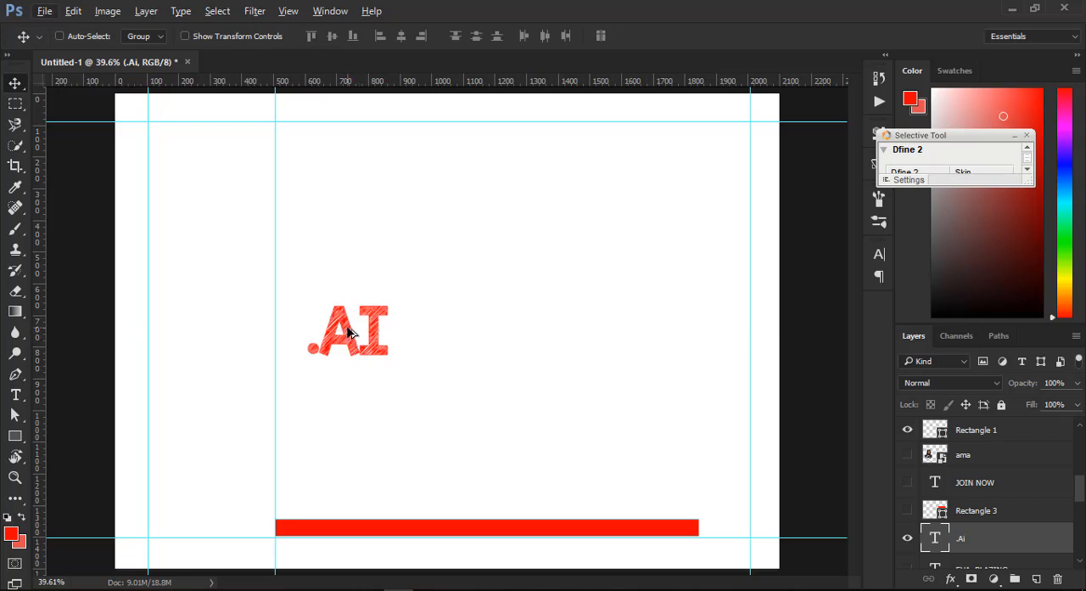
- Place a copy of the ".AI" text immediately after the original and change its wording to ".EPS"
left_click_drag(341, 332, 445, 329)
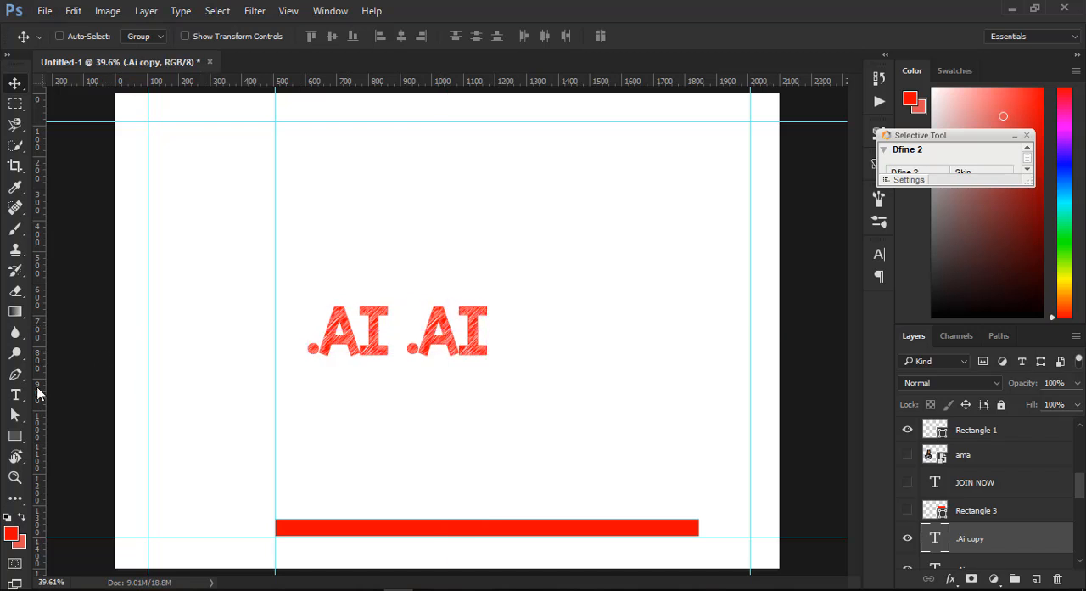
left_click(16, 396)
left_click(416, 331)
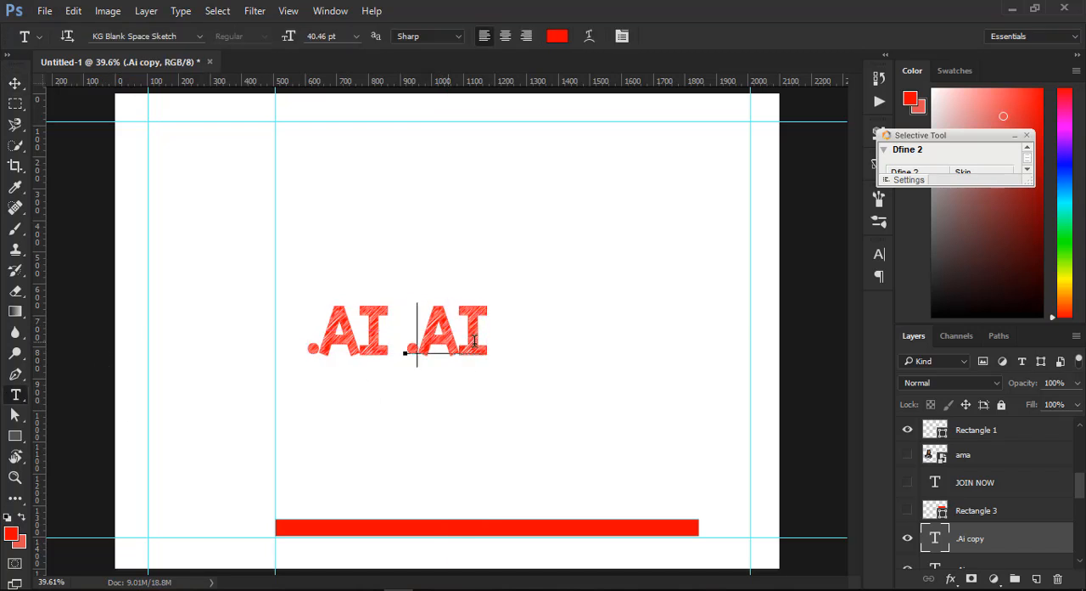
left_click_drag(417, 331, 486, 337)
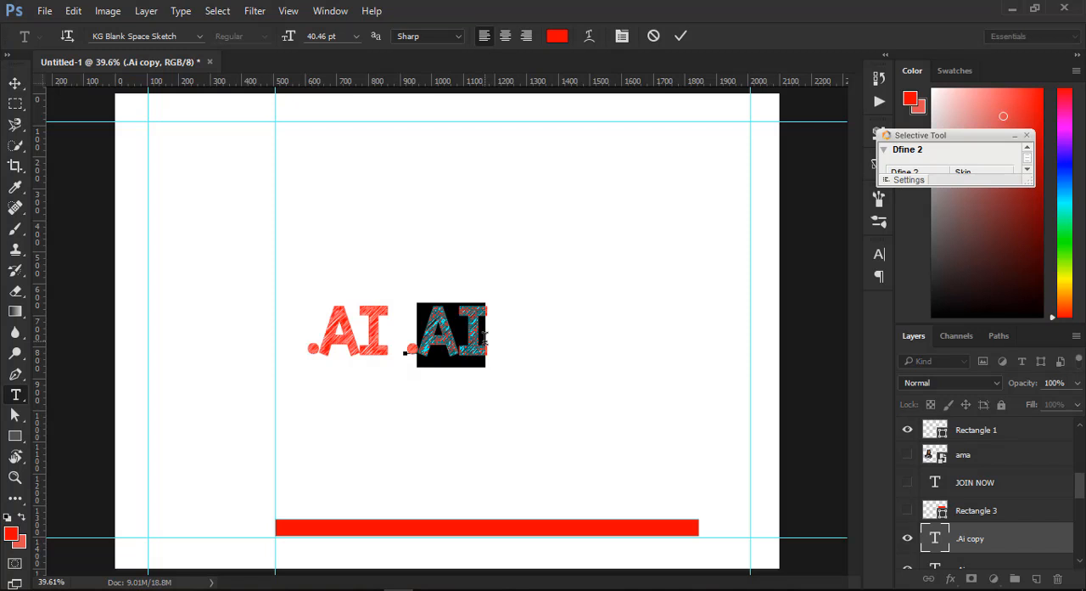
type("EPS")
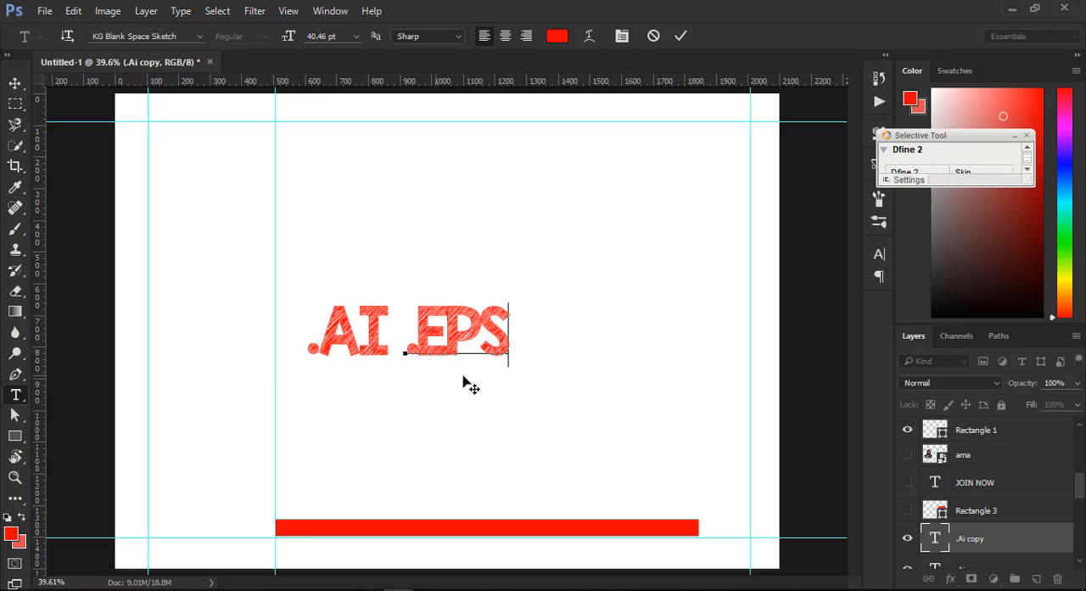
left_click(14, 83)
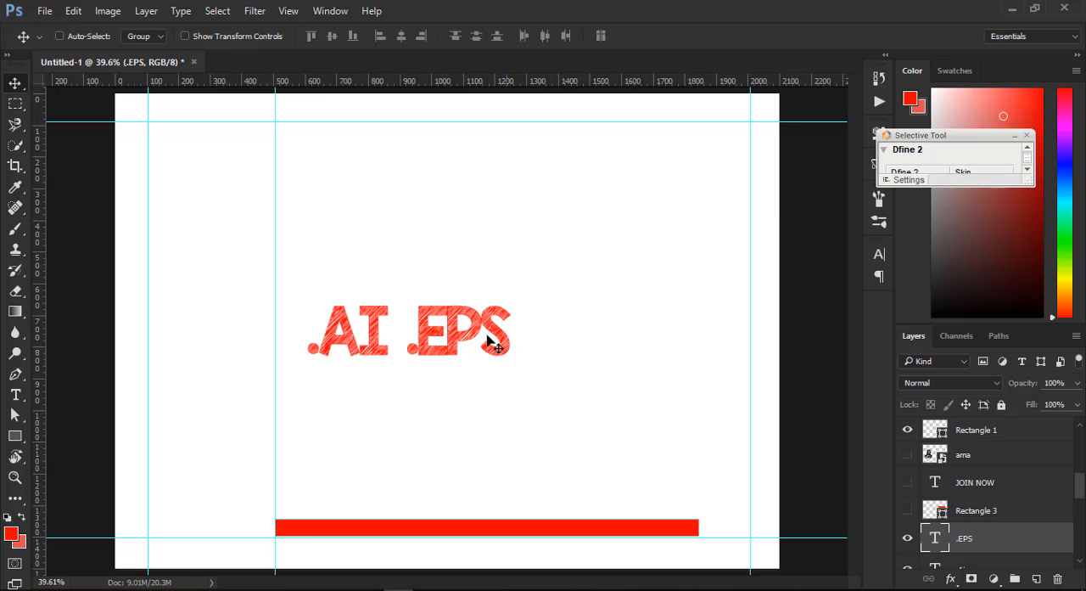
right_click(443, 330)
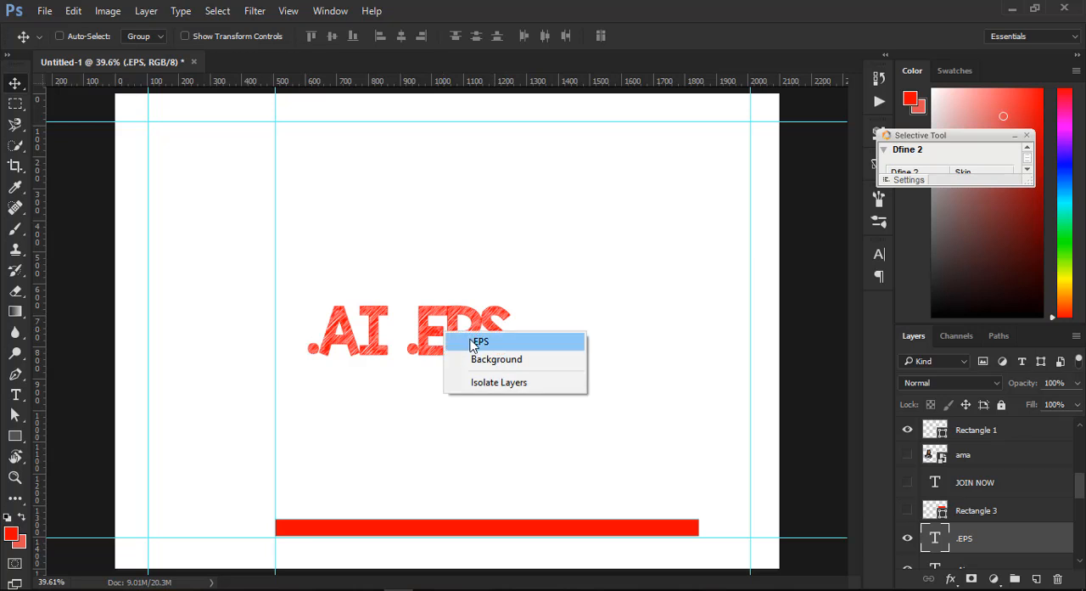
left_click(467, 341)
left_click_drag(462, 343, 503, 338)
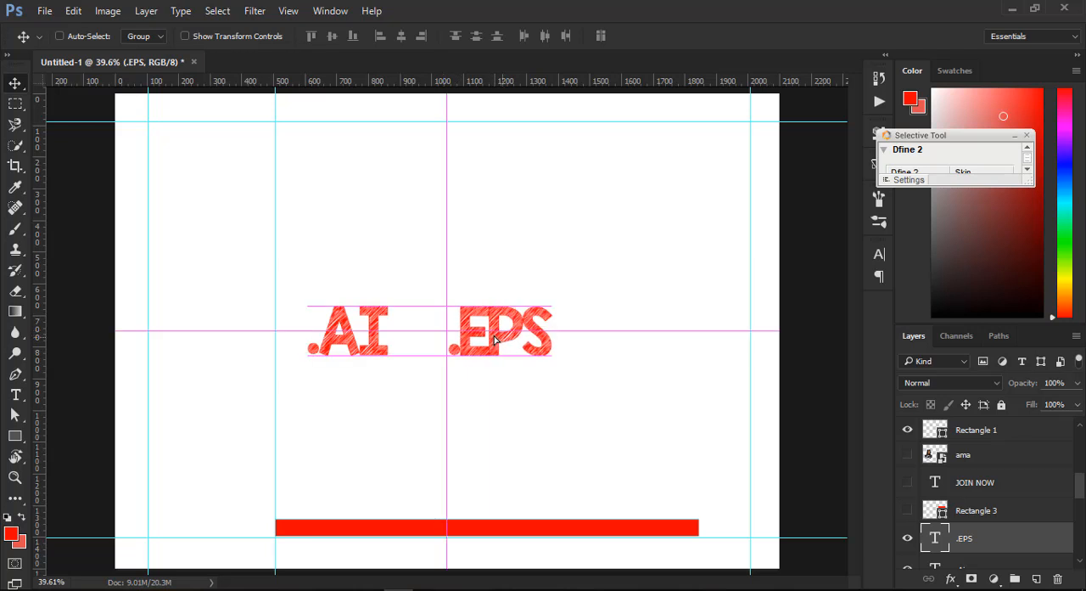
key("ctrl+z")
- Place a copy of the ".EPS" text immediately after the original and change its wording to ".SVG"
left_click_drag(583, 340, 629, 322)
key("t")
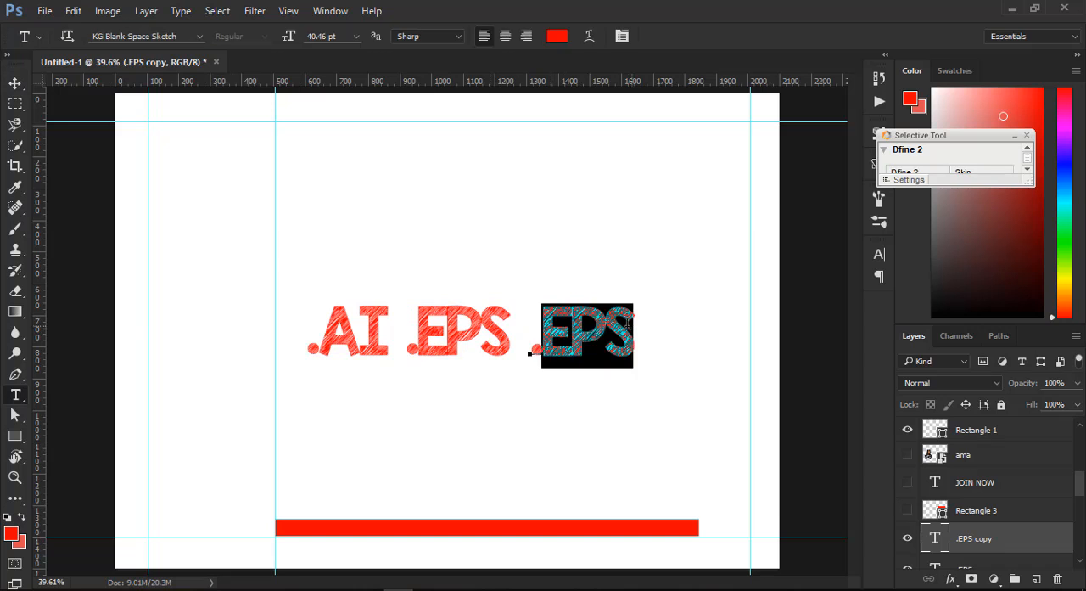
type("SVG")
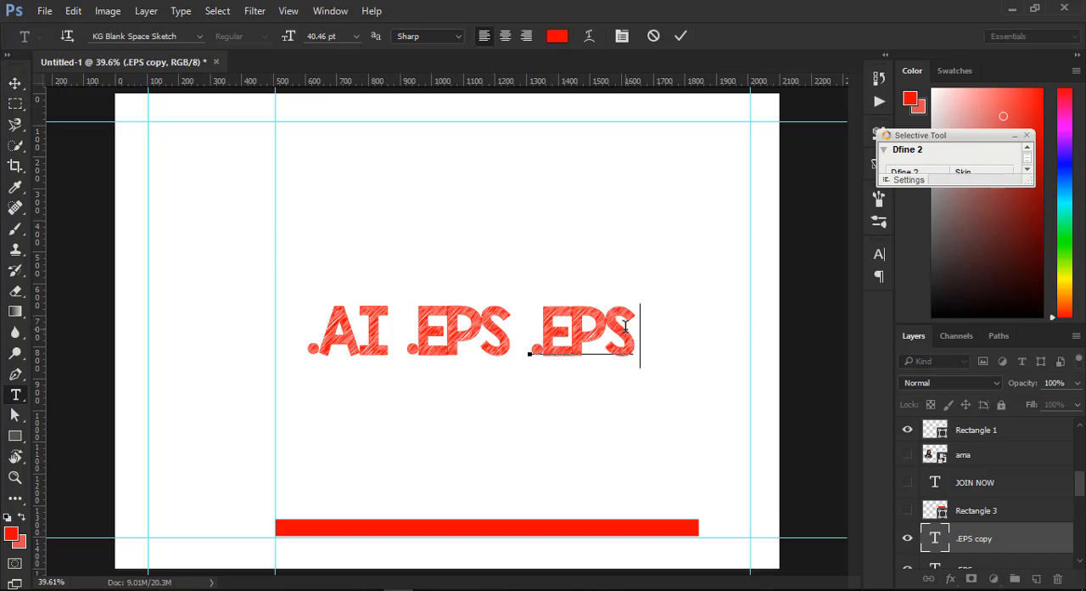
left_click(10, 88)
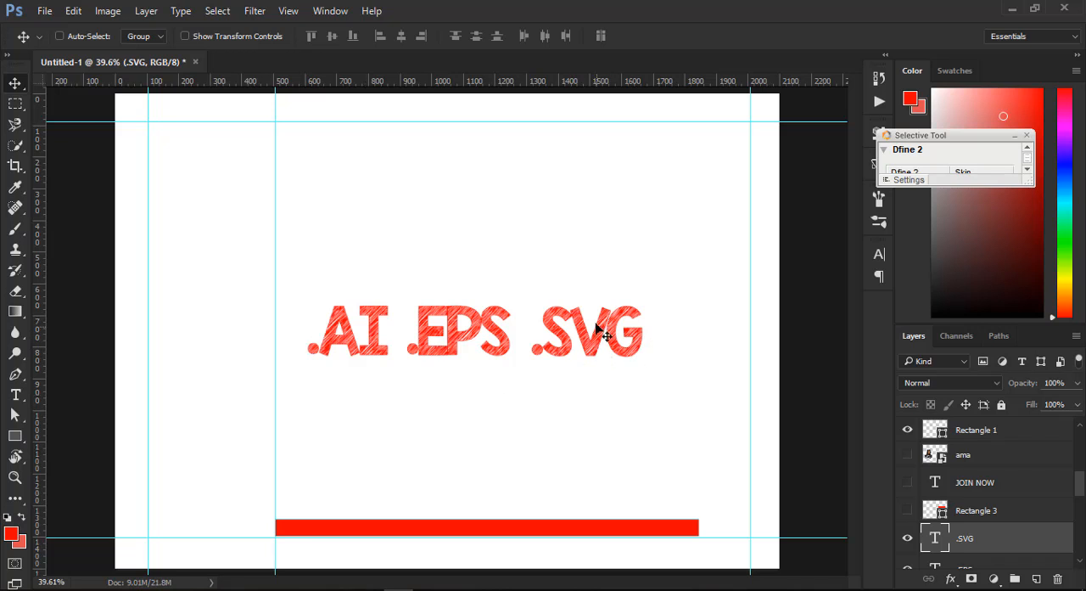
- Place a copy of the ".SVG" text directly below ".AI" to start a second row and change its wording to ".PDF"
left_click_drag(587, 345, 303, 404)
key("t")
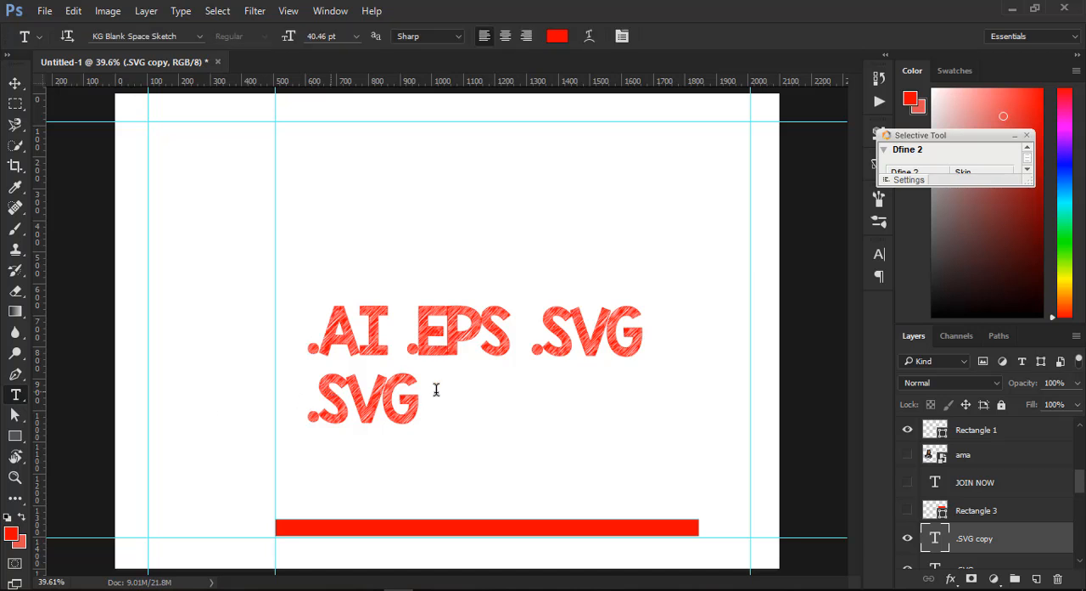
double_click(436, 389)
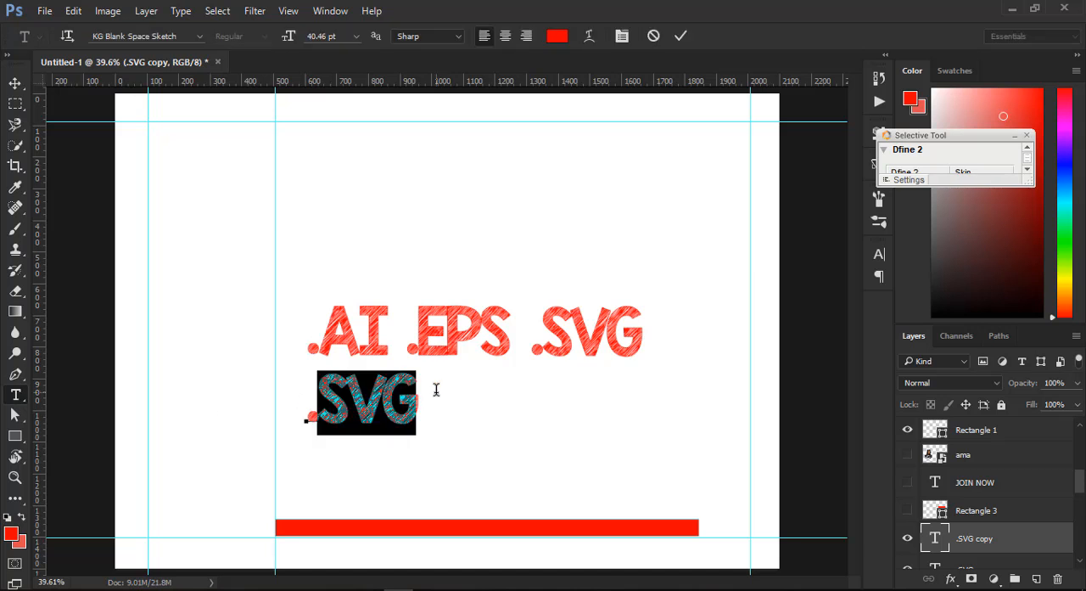
type("PDF")
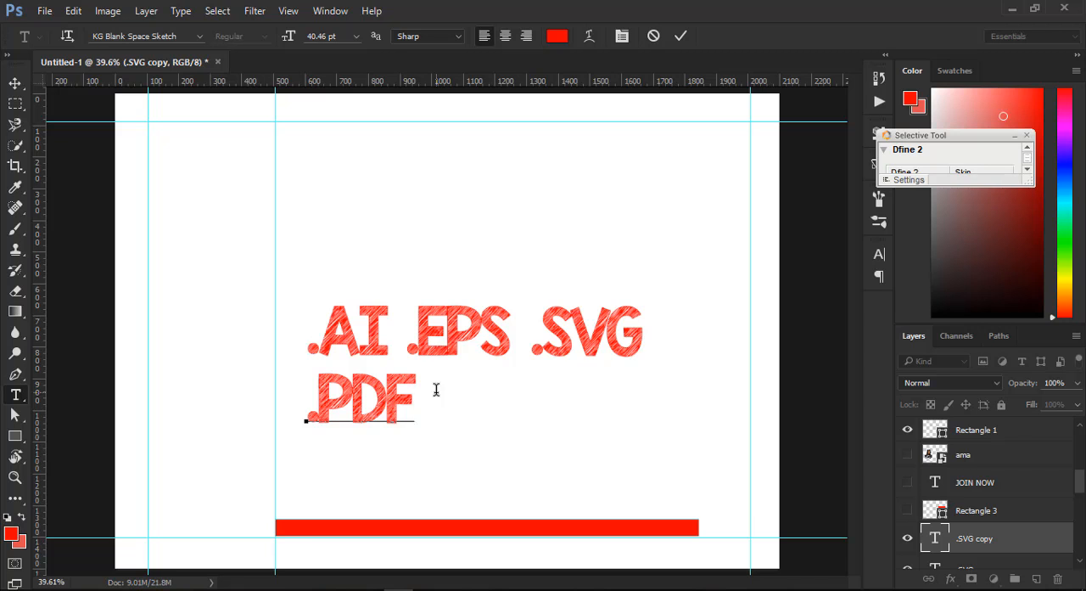
left_click(17, 80)
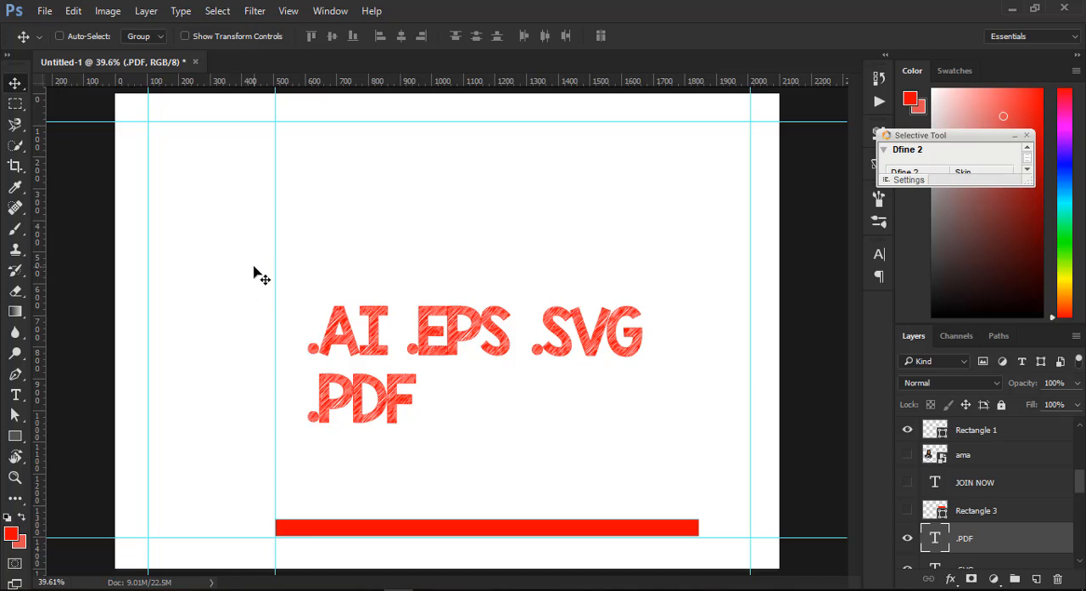
- Extend the second row with copies of the ".PDF" text, changing the first copy to ".PNG" and the next one to ".JPG"
right_click(359, 391)
left_click(413, 401)
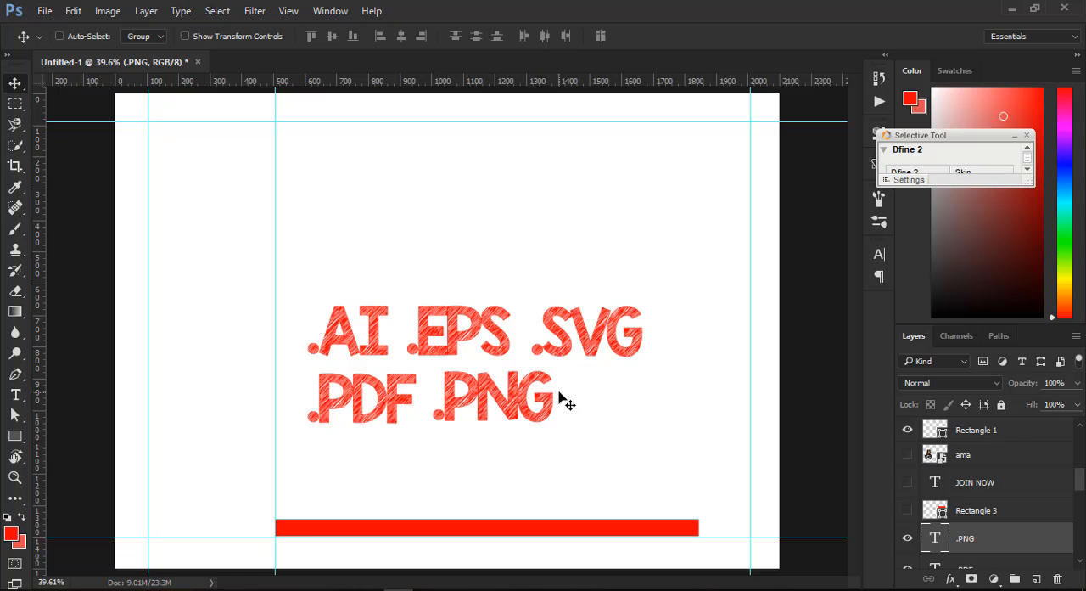
left_click_drag(513, 407, 681, 388)
left_click(16, 395)
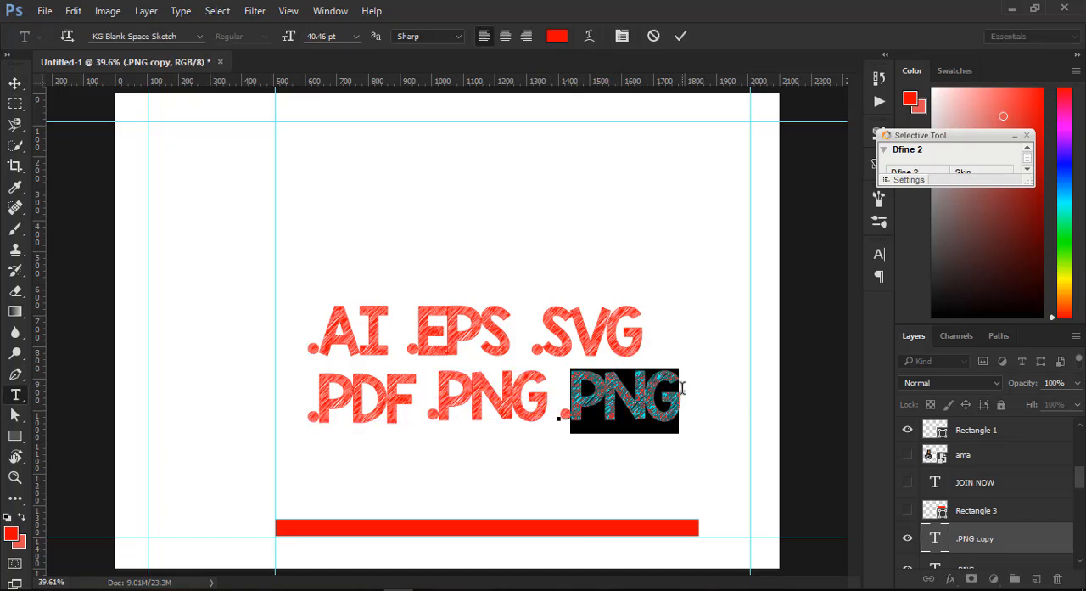
type("JPG")
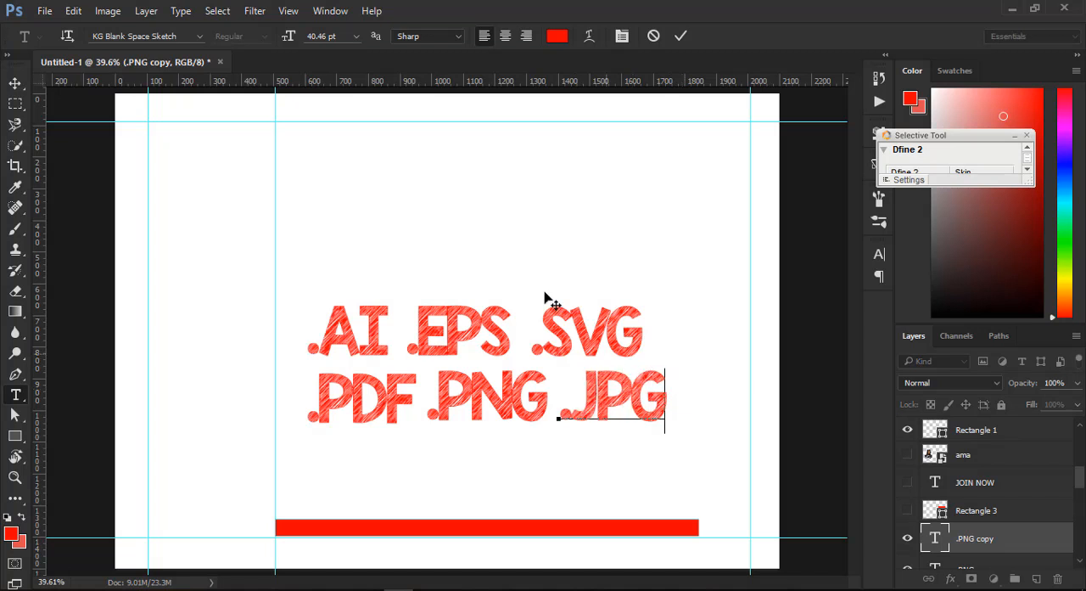
left_click(602, 371)
left_click(631, 361)
type("E")
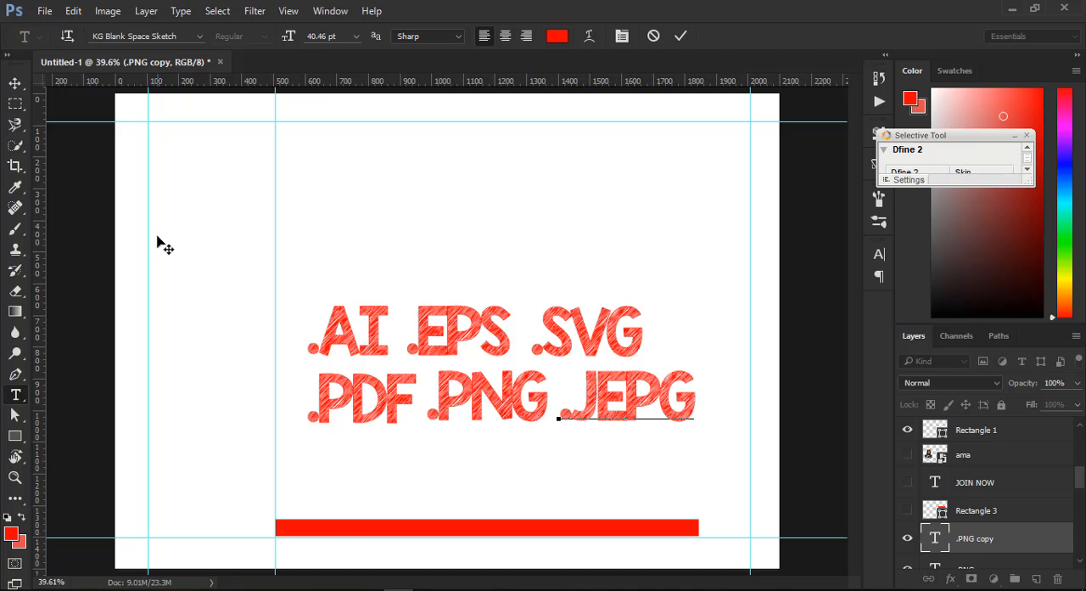
key("Delete")
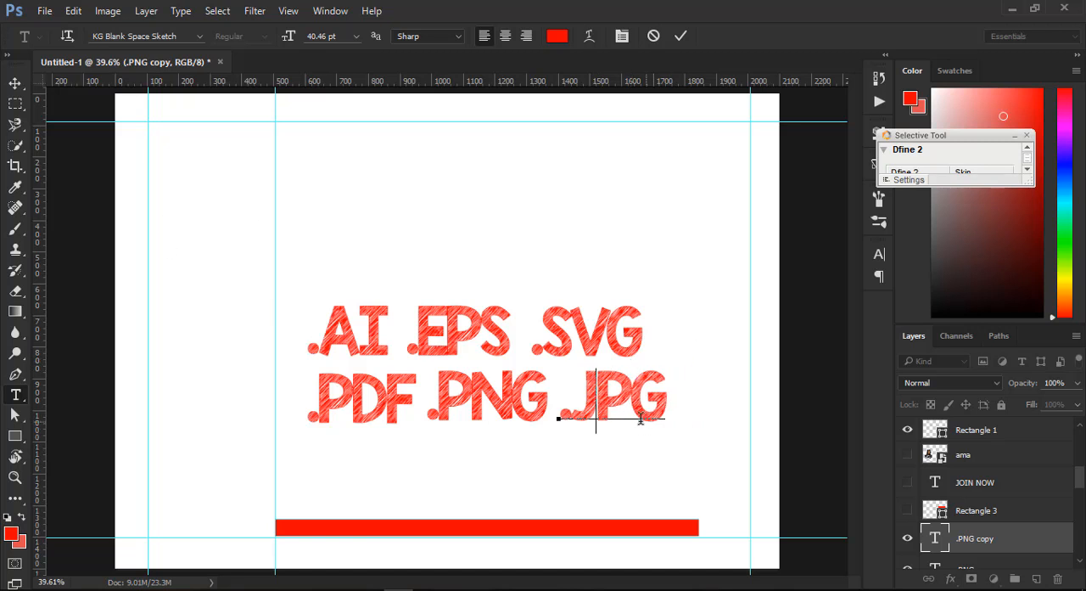
- Insert an "E" between the P and G of the ".JPG" text so the wording reads ".JPEG"
left_click(635, 392)
type("E")
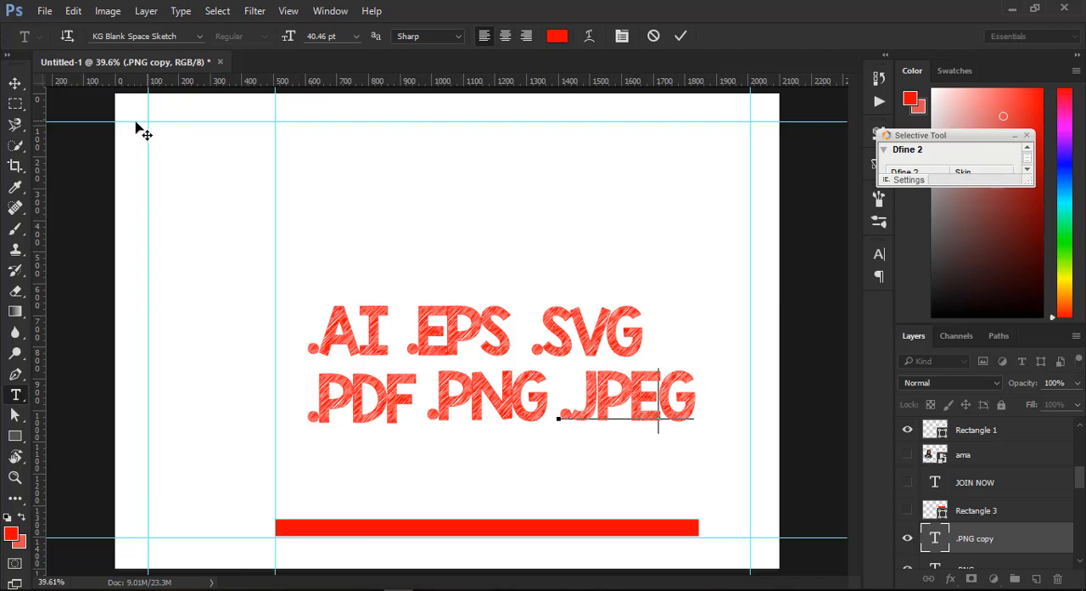
left_click(15, 82)
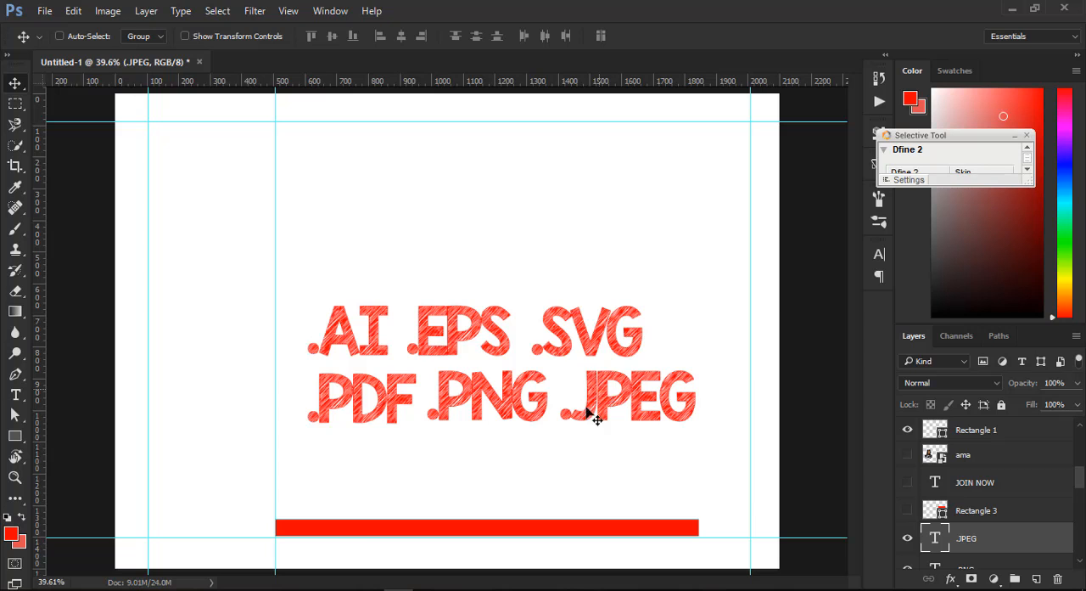
left_click(635, 590)
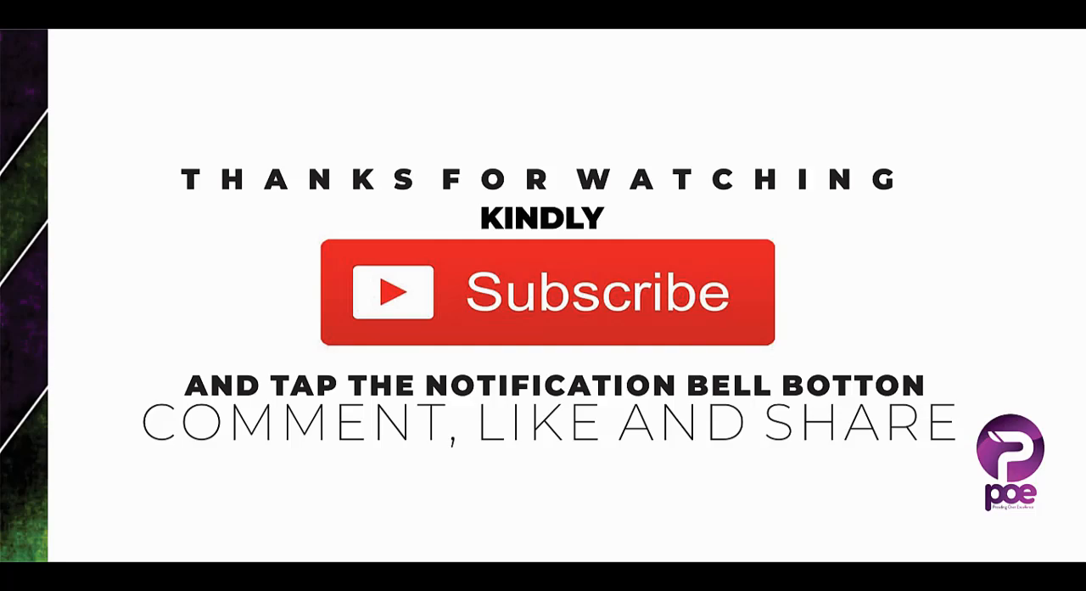